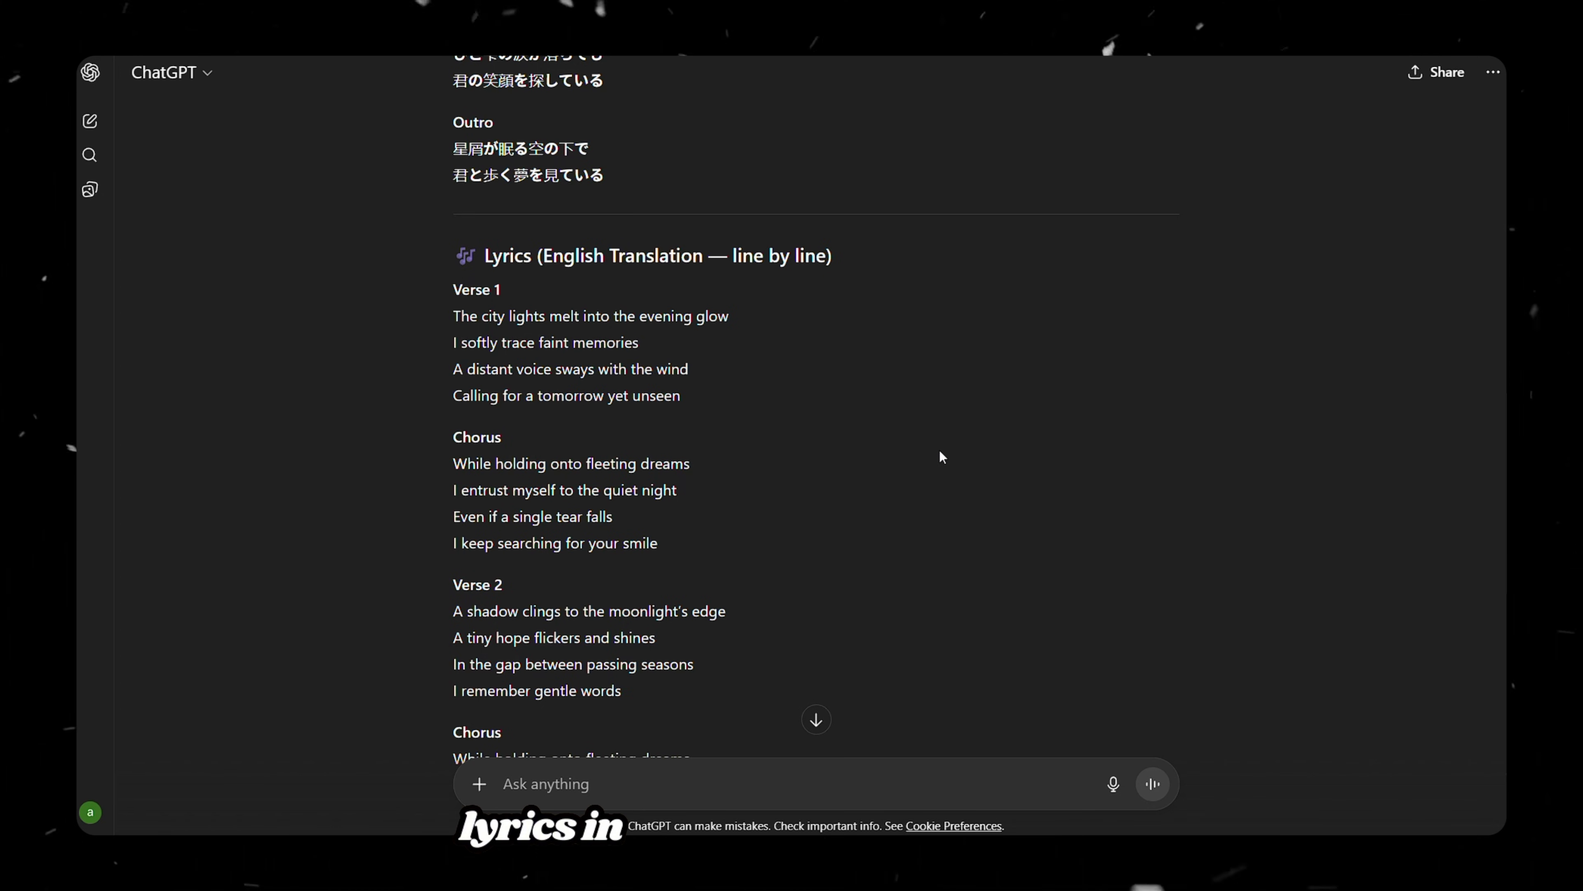
- Copy the Japanese lyrics from ChatGPT's reply, then scroll down to the Suno style description
scroll(940, 452, down, 6)
drag(440, 228, 760, 552)
click(761, 570)
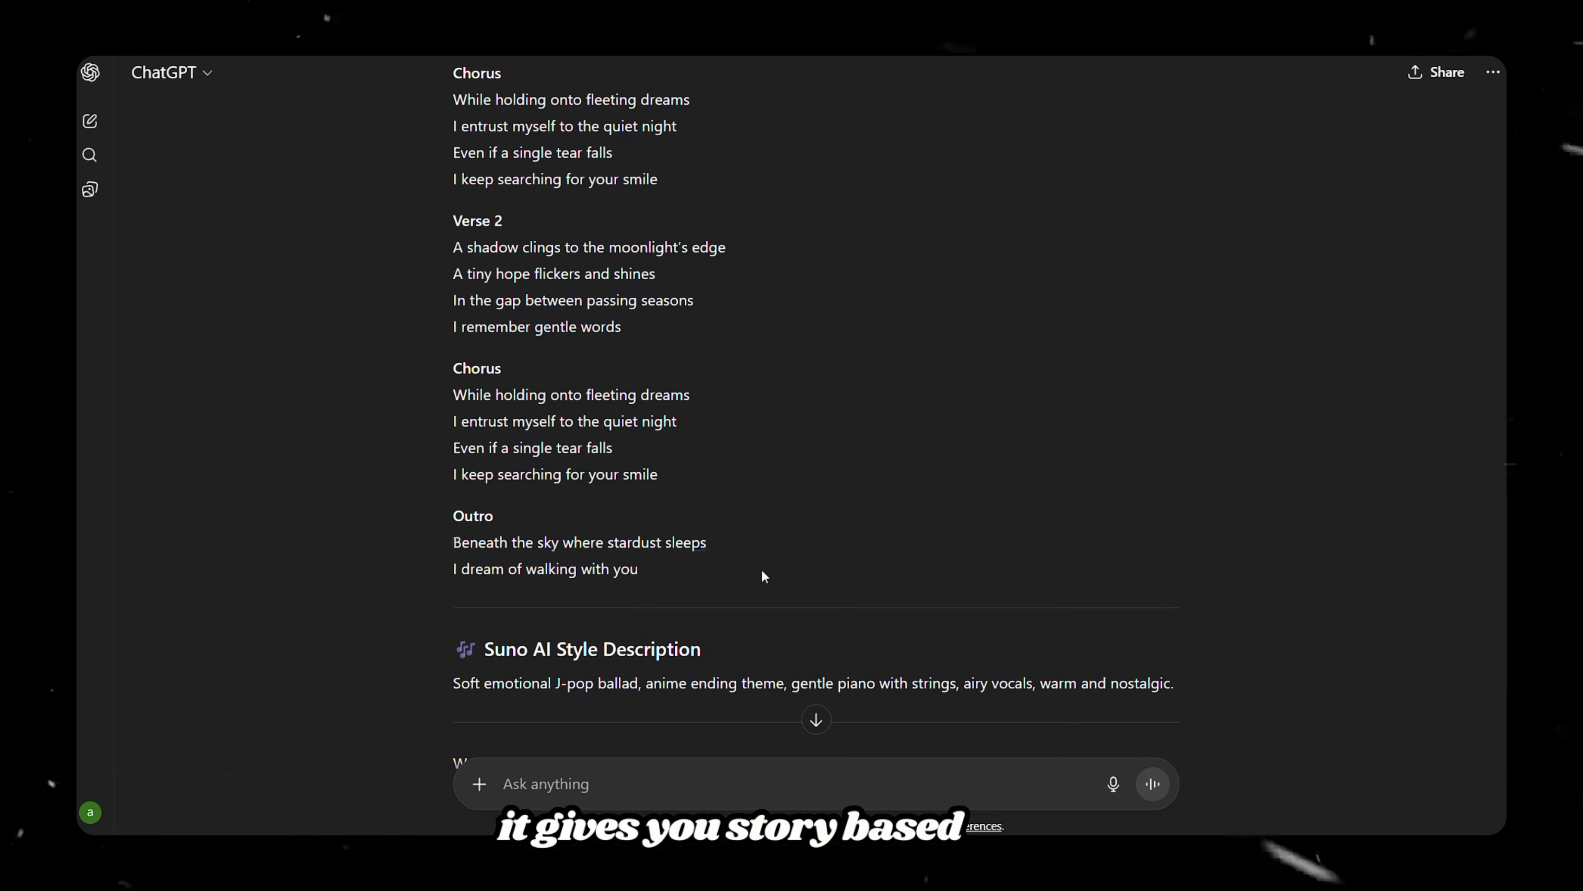
scroll(762, 570, down, 2)
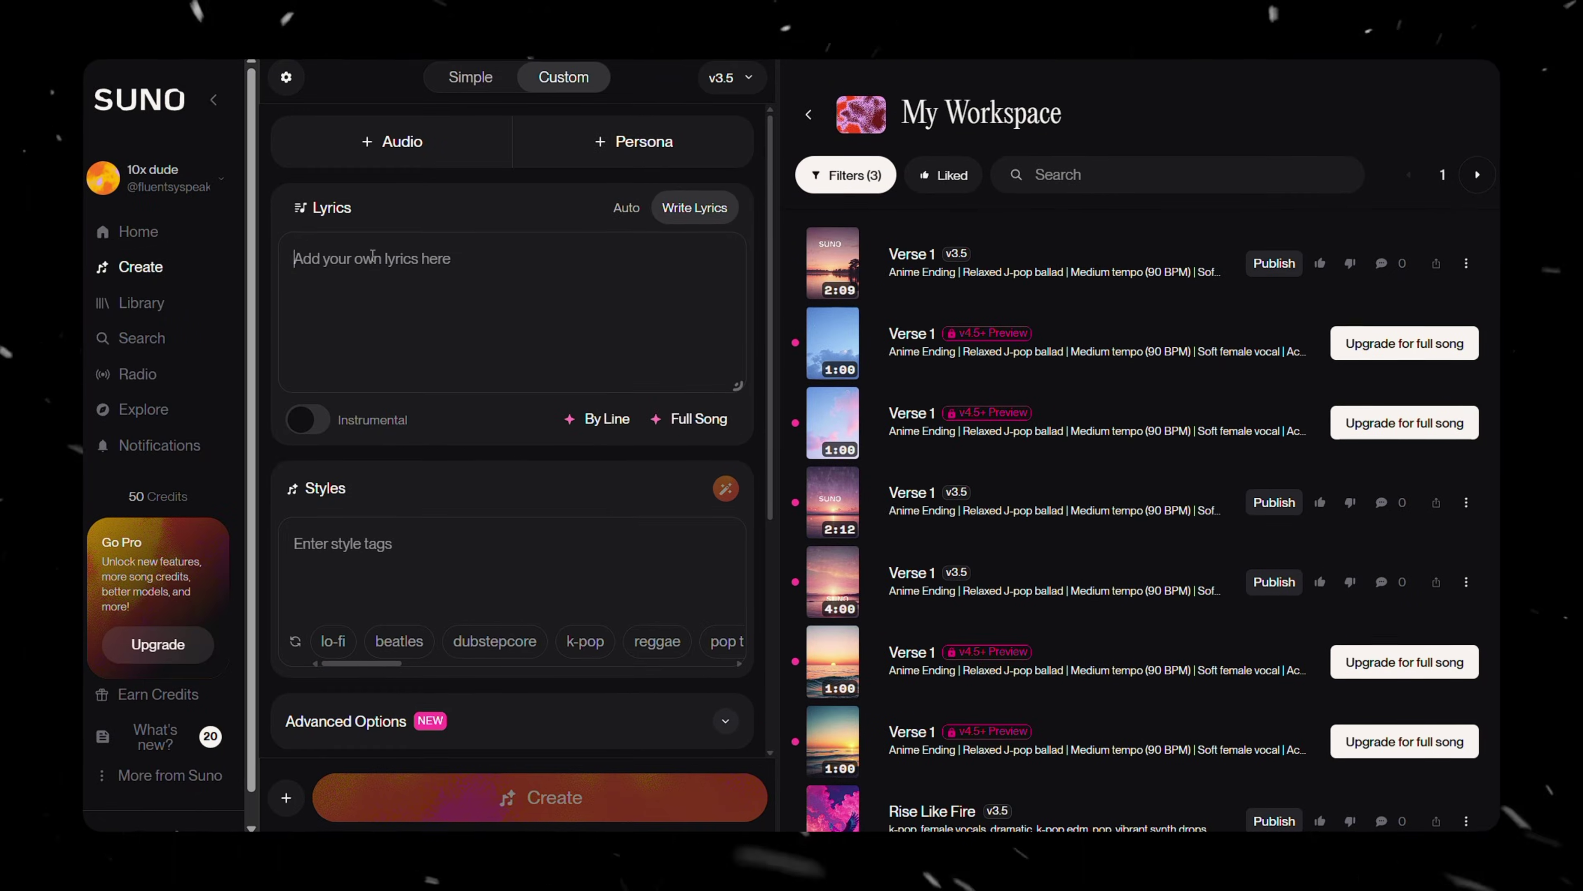
- Paste the Japanese lyrics into Suno and play one of the generated Verse 1 songs
key(ctrl+v)
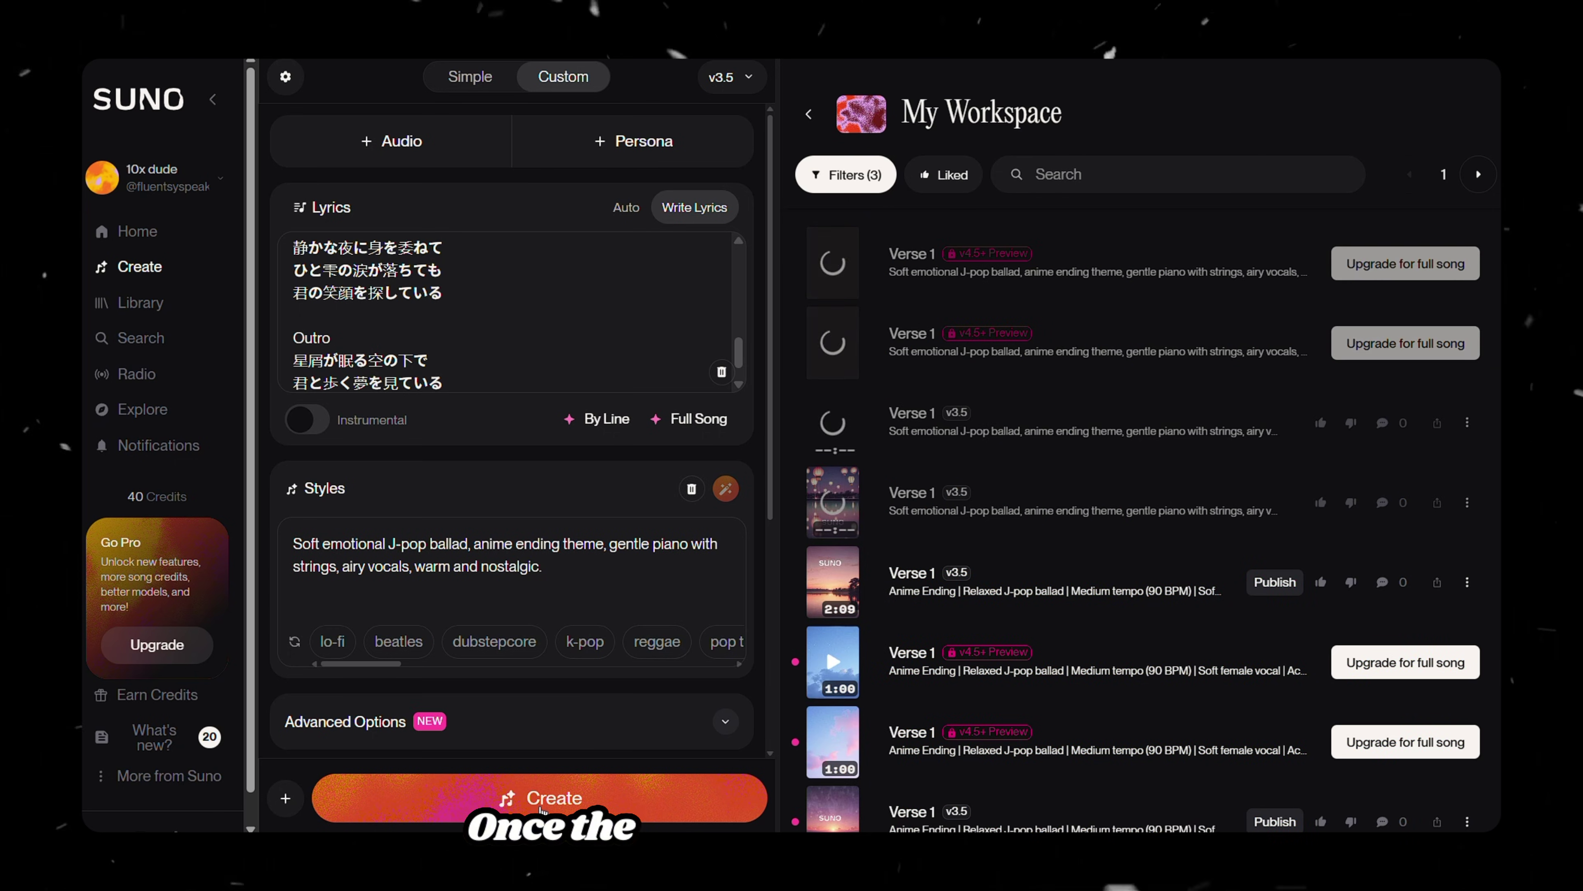
click(834, 503)
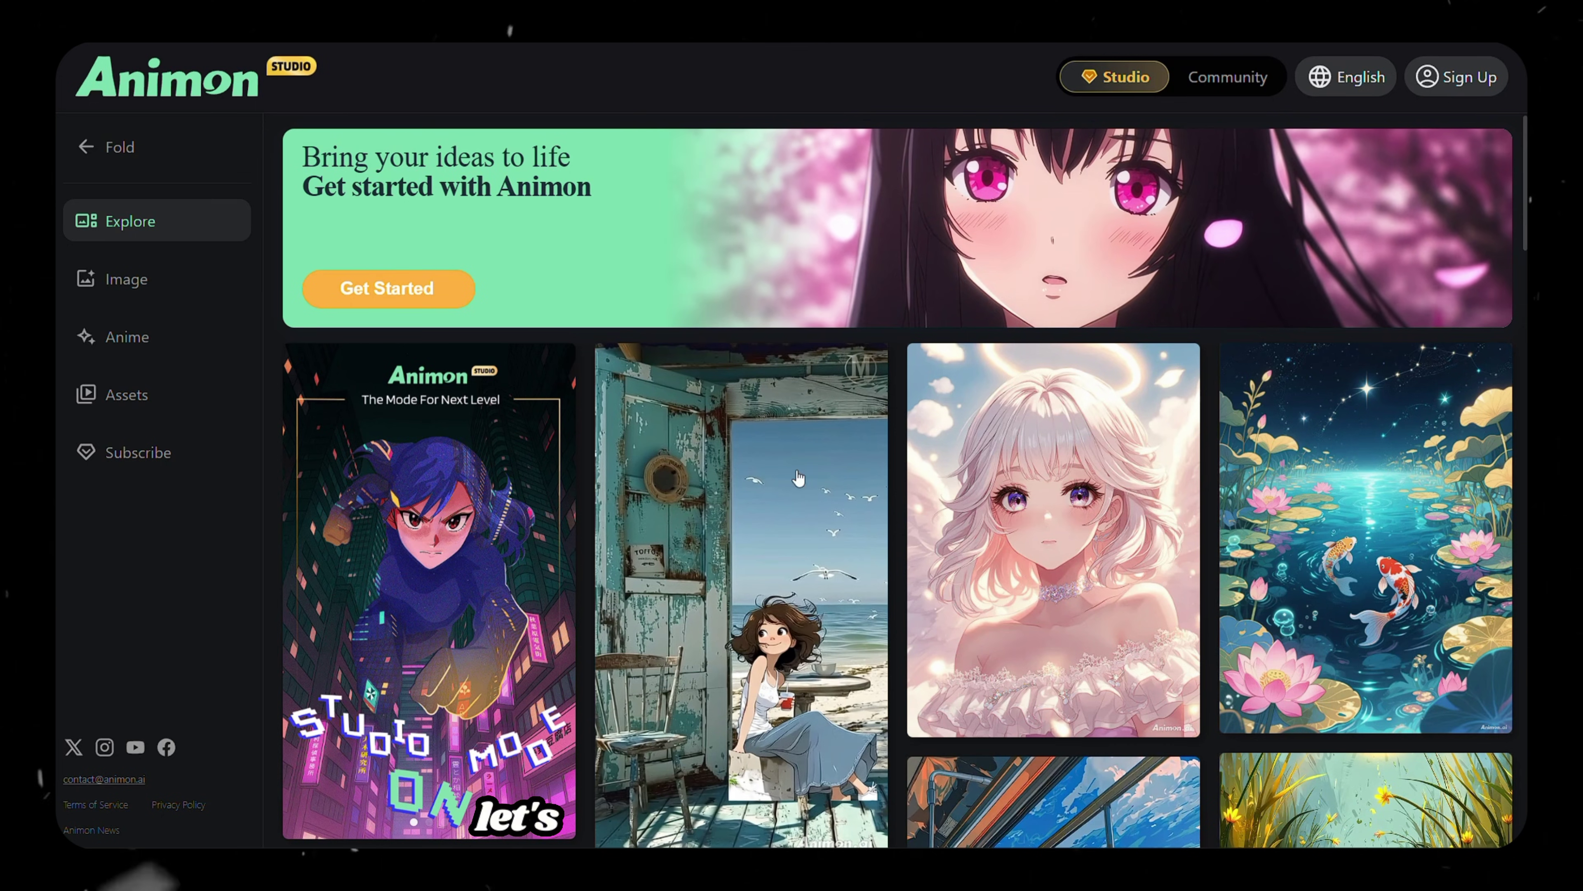
- Sign up for an Animon account and scroll through the Explore gallery of user videos
click(1460, 77)
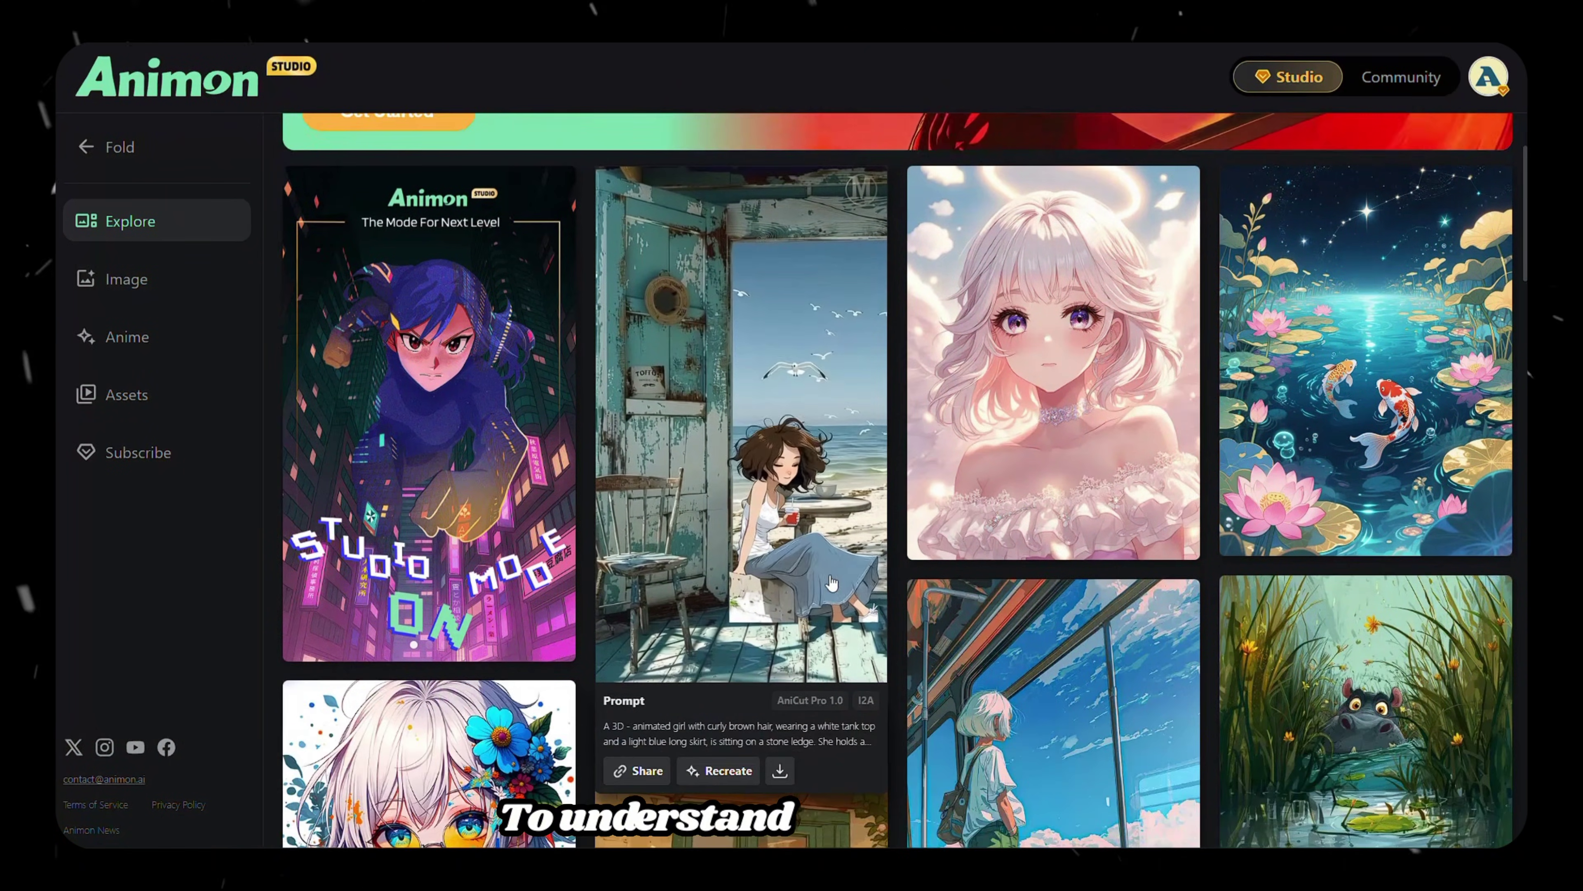
scroll(1046, 550, down, 5)
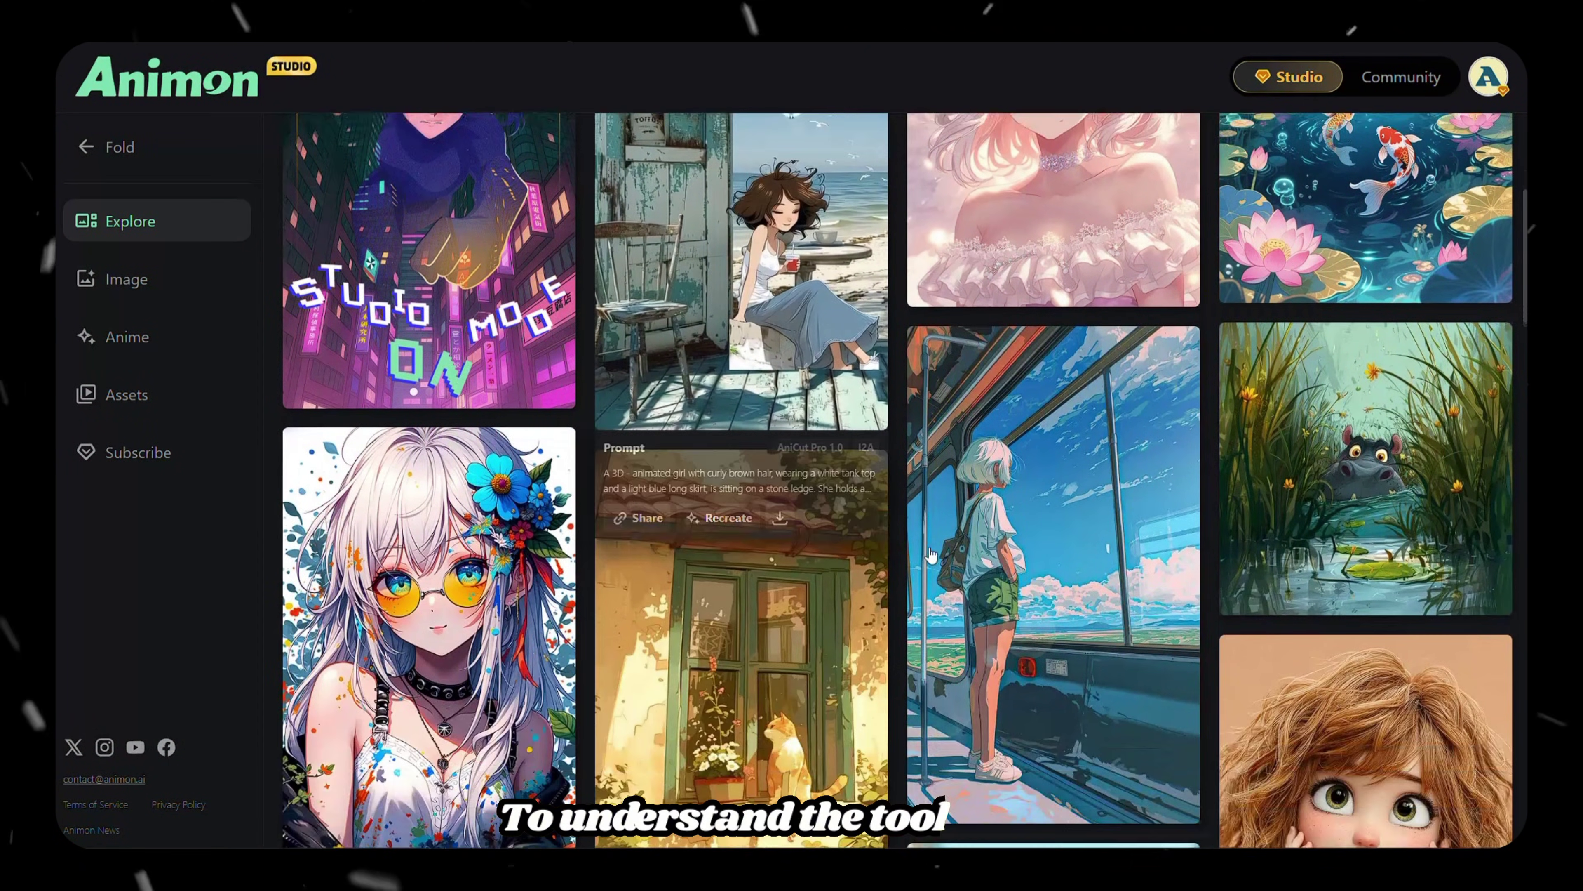
scroll(1137, 529, down, 4)
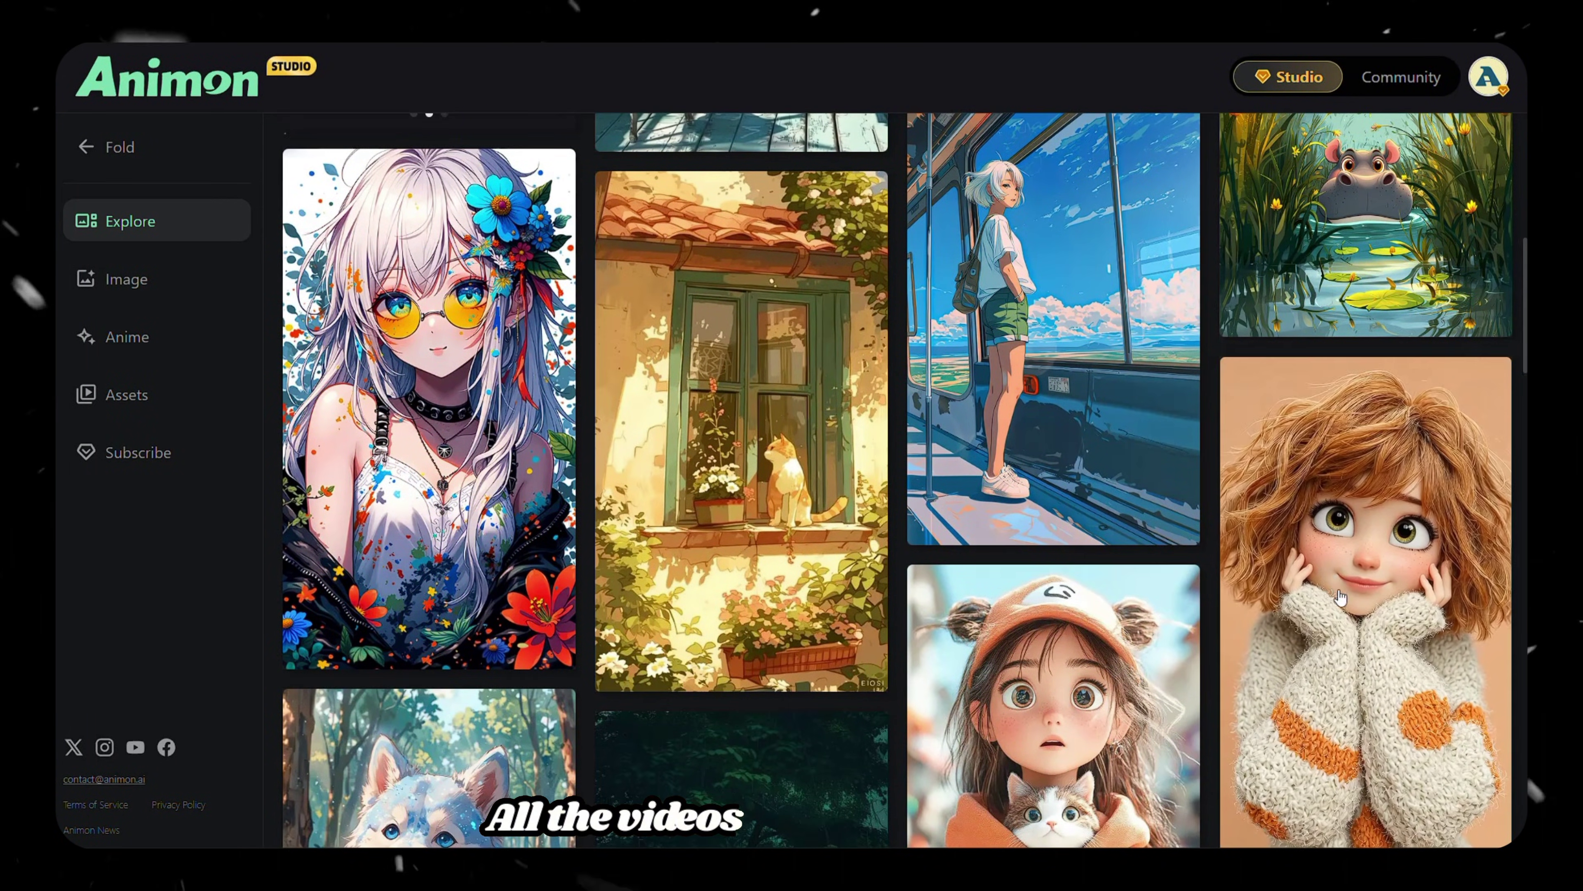
scroll(1193, 587, down, 4)
scroll(1193, 586, down, 3)
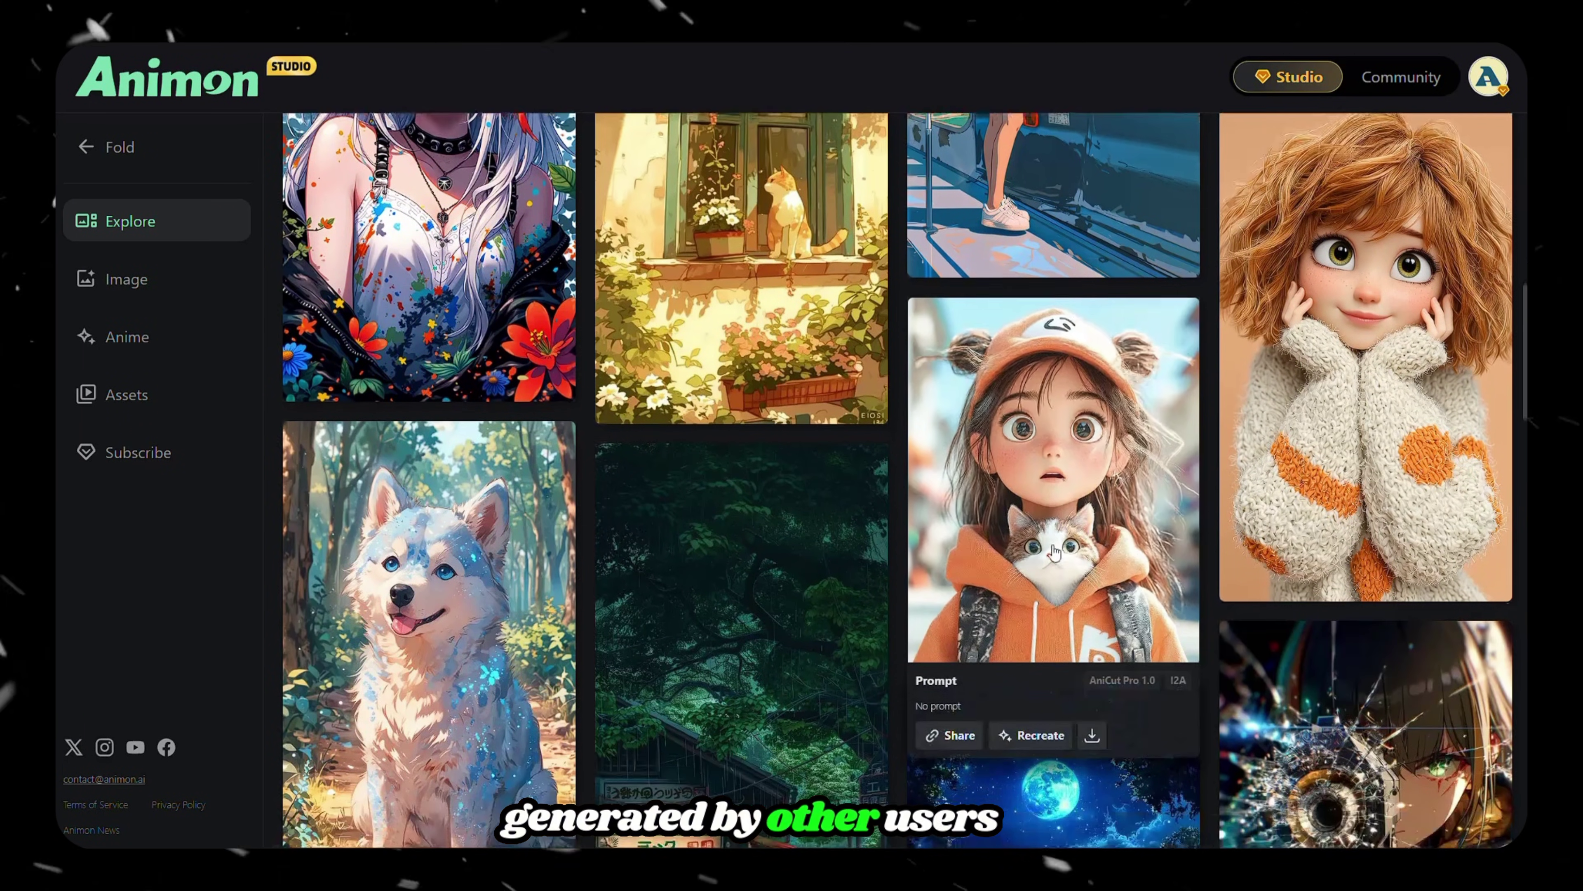
scroll(758, 533, down, 5)
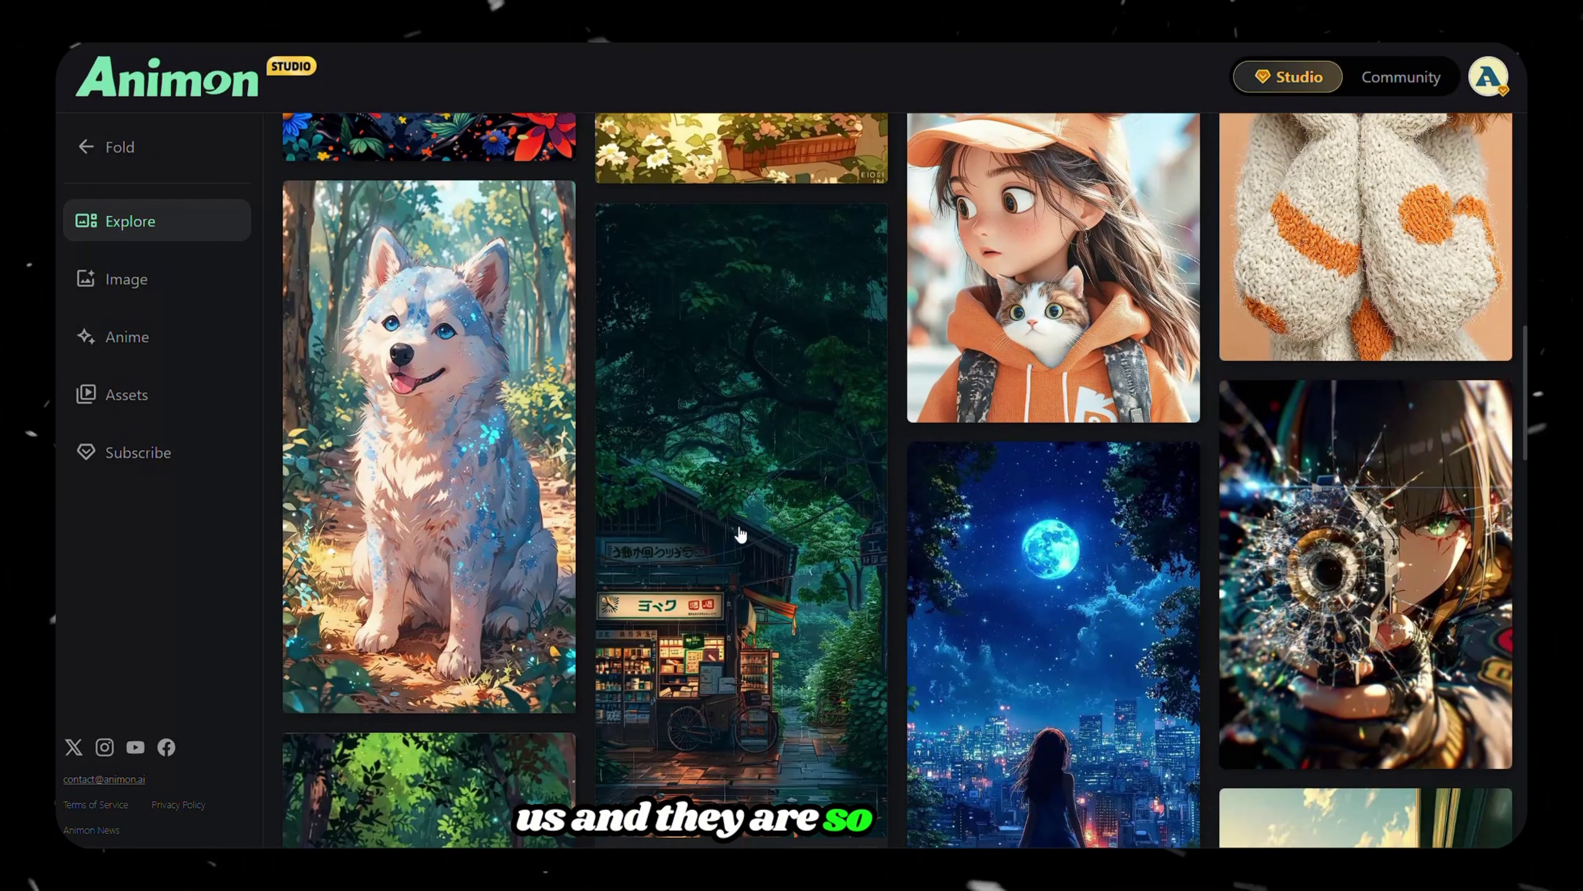
scroll(999, 482, down, 5)
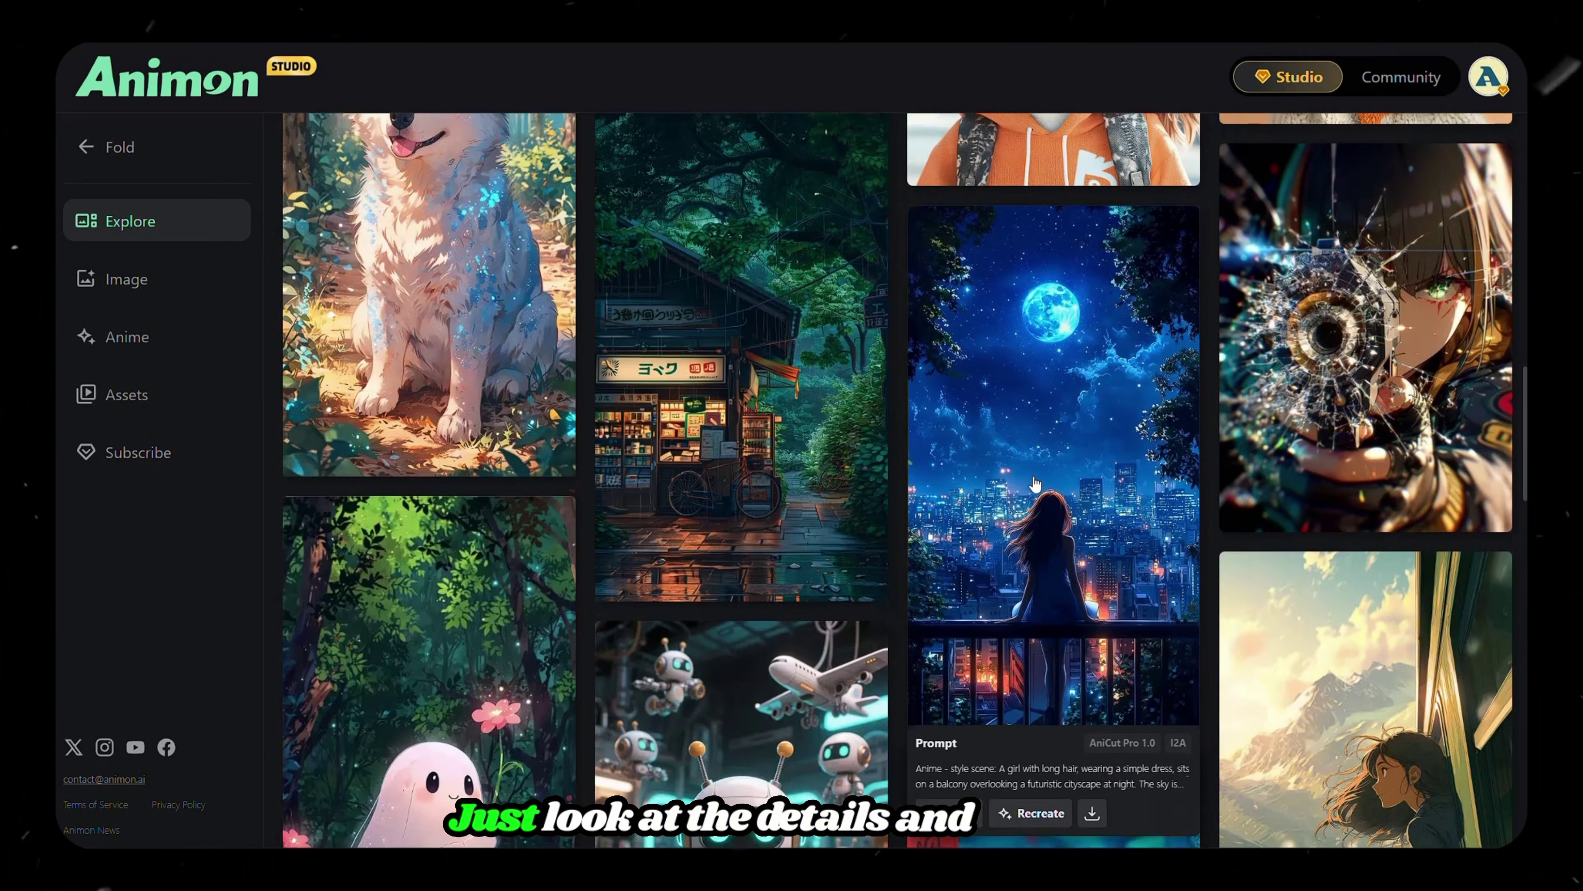
scroll(1052, 388, down, 5)
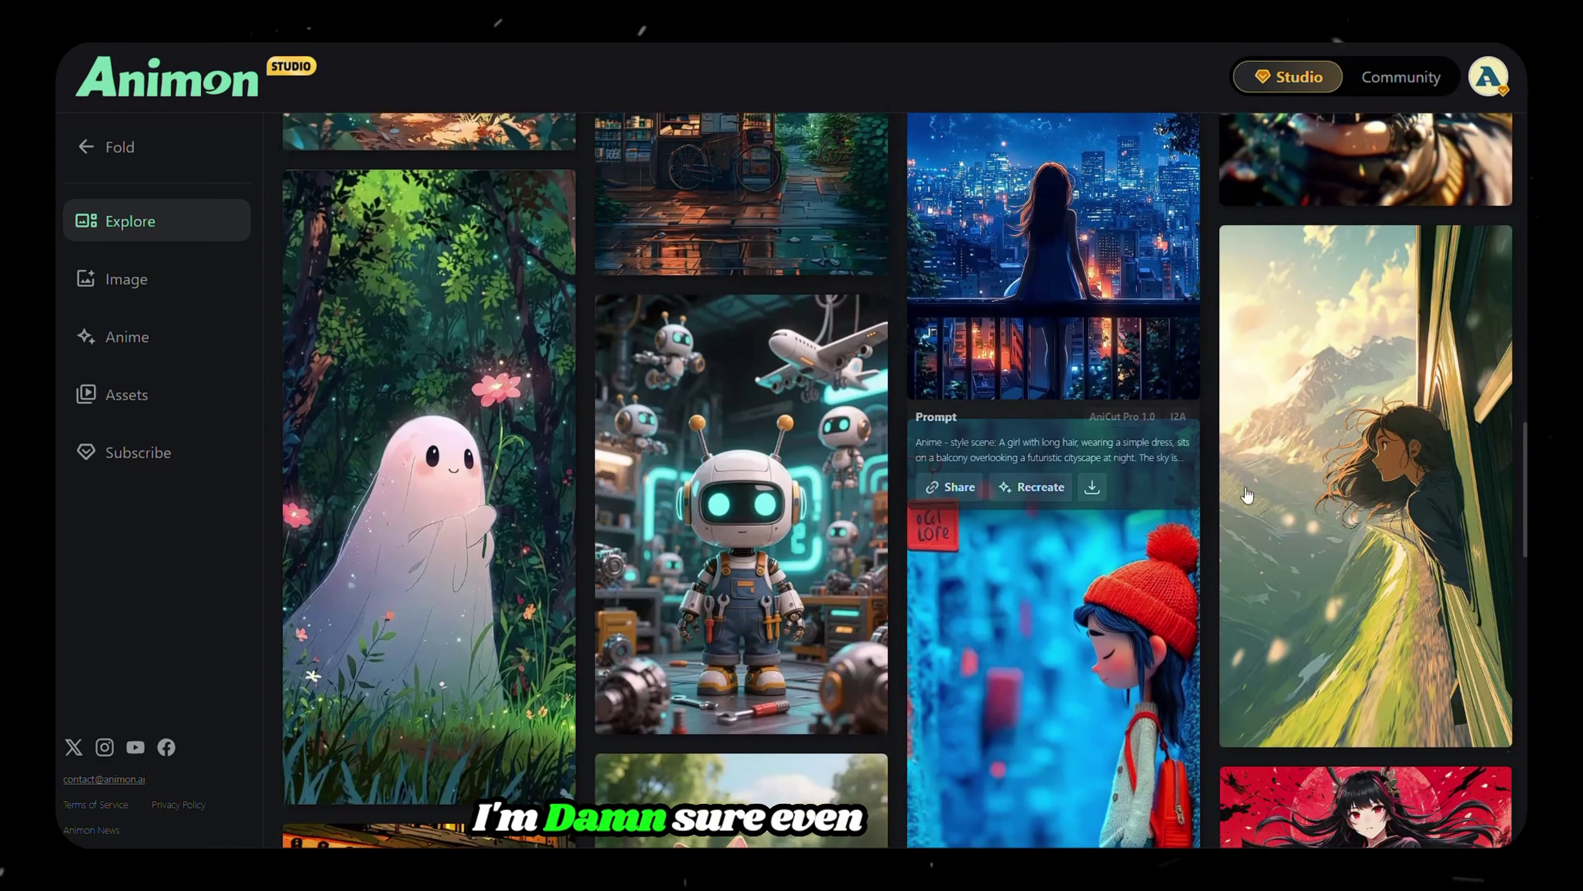
scroll(1364, 425, down, 3)
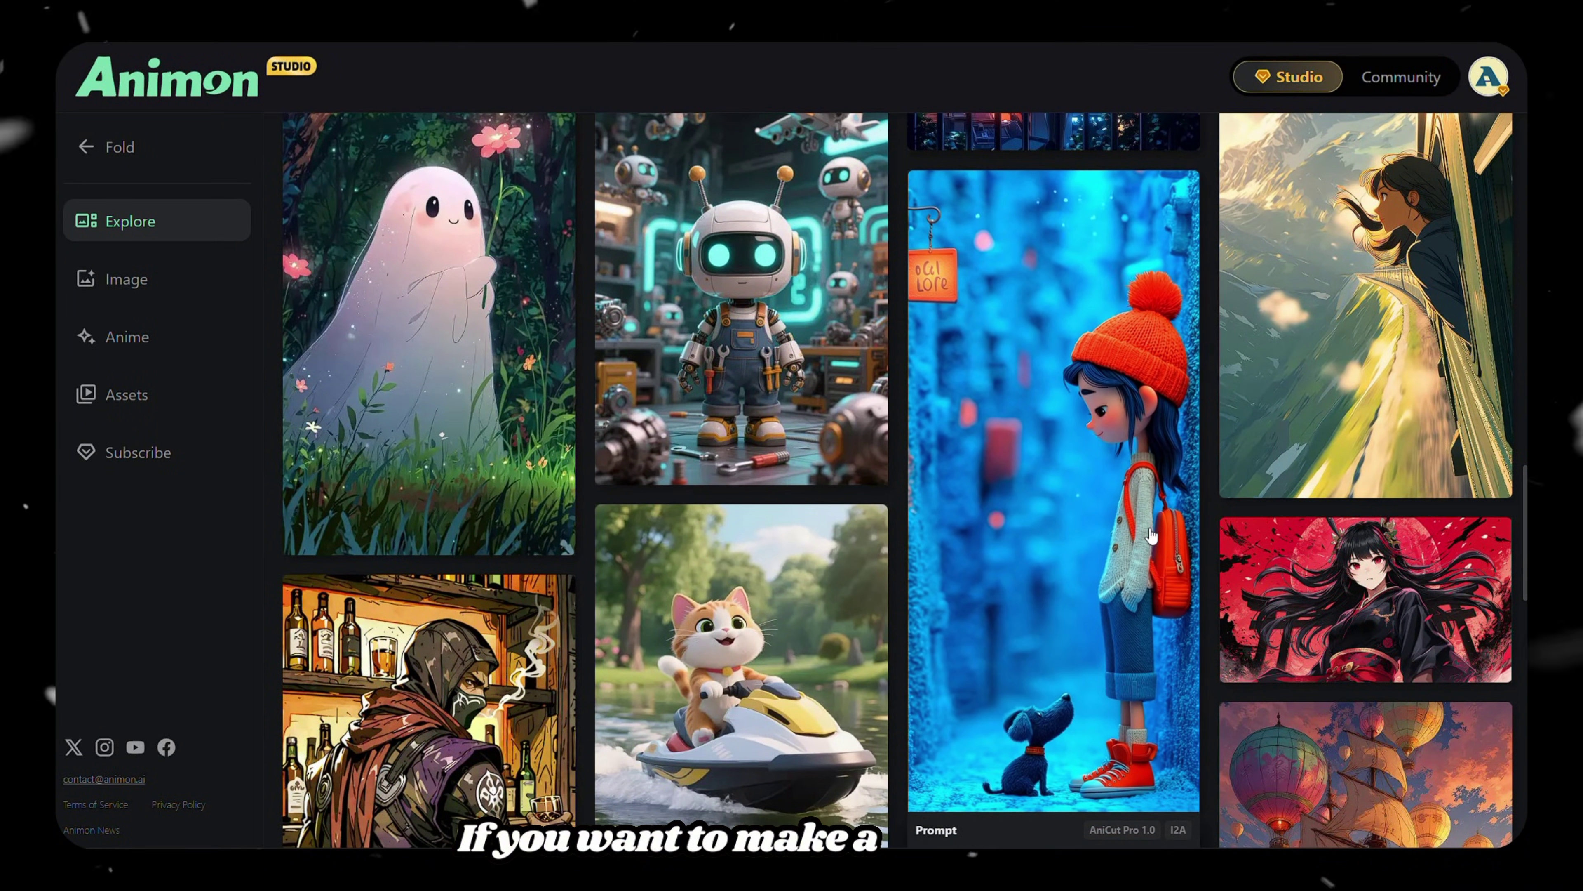
- Recreate the blue-alley girl clip with an added ending where she picks up the dog, and generate it
click(1028, 495)
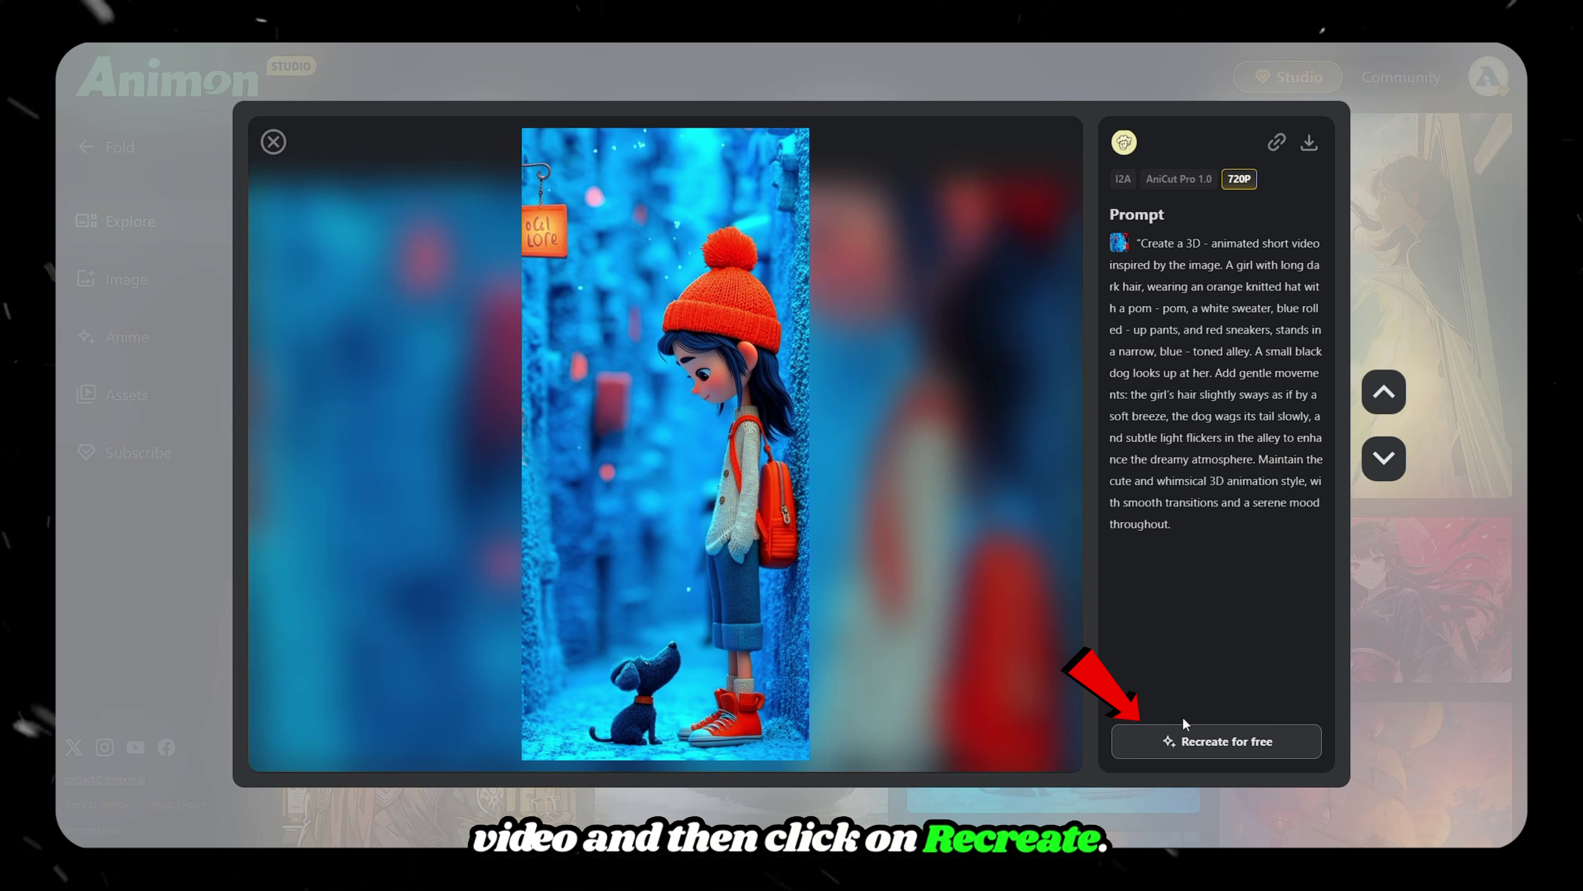
click(1224, 752)
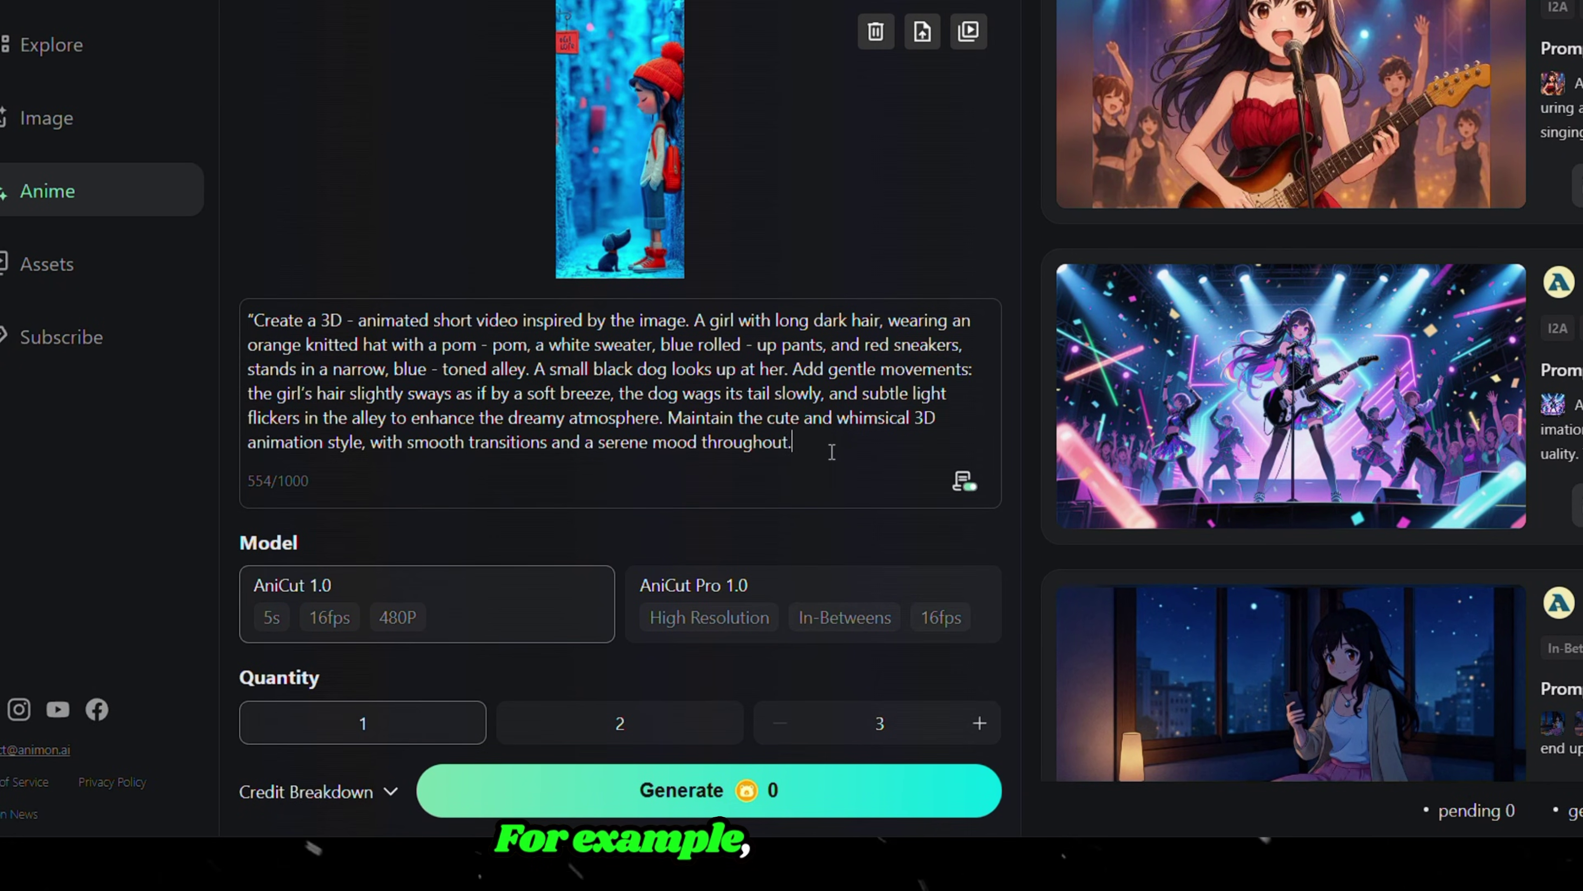
text(In the final moment, the girl bends down and gently picks up the dog in her arms, ending with a warm and tender scene.)
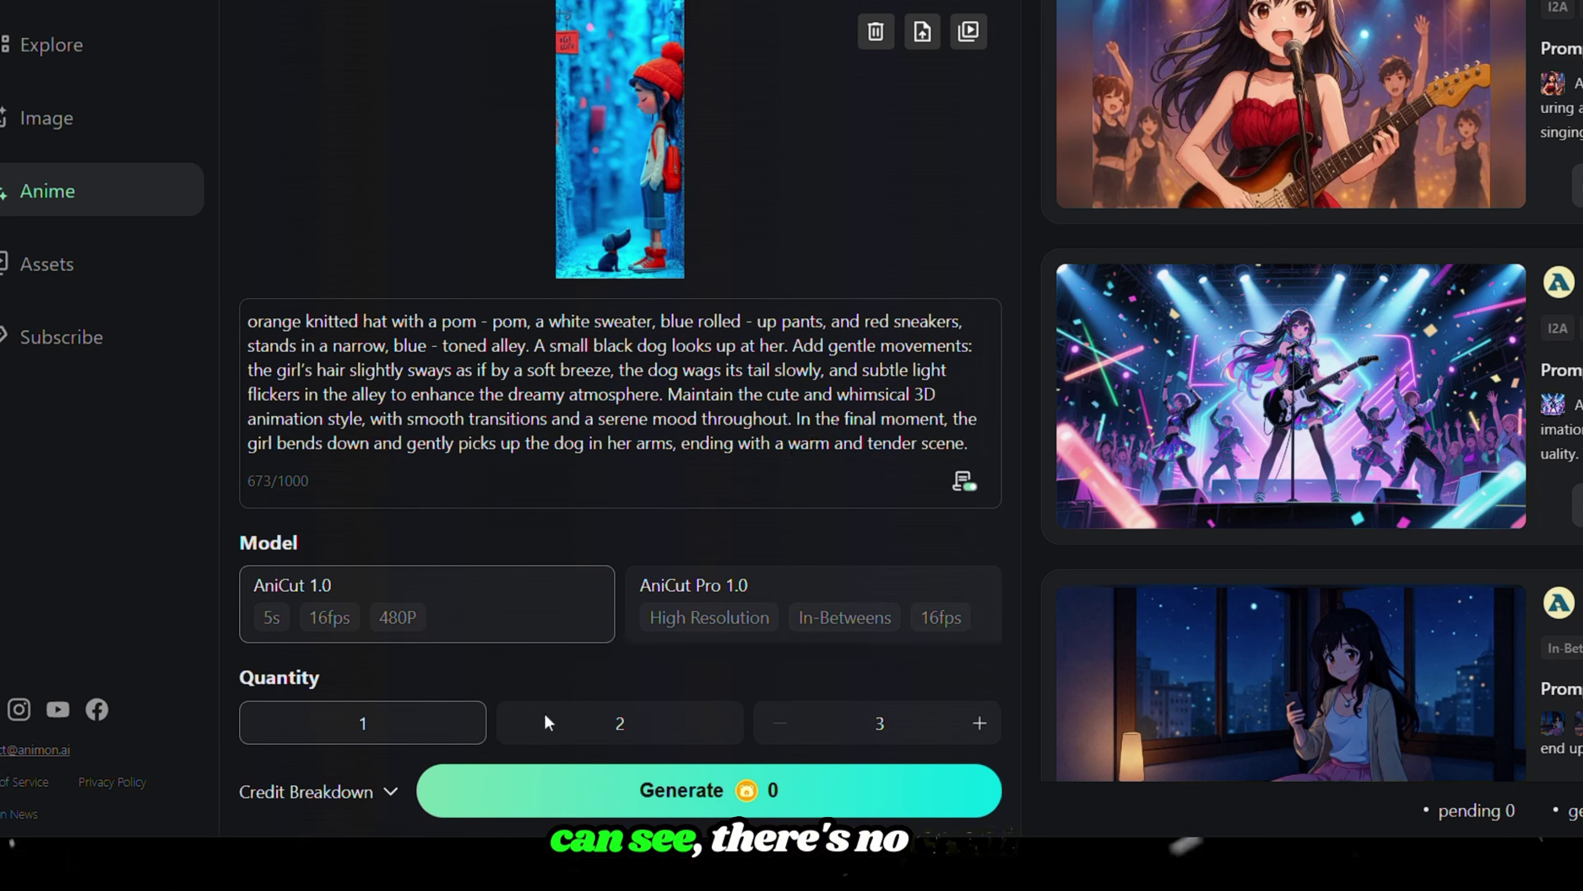
click(813, 792)
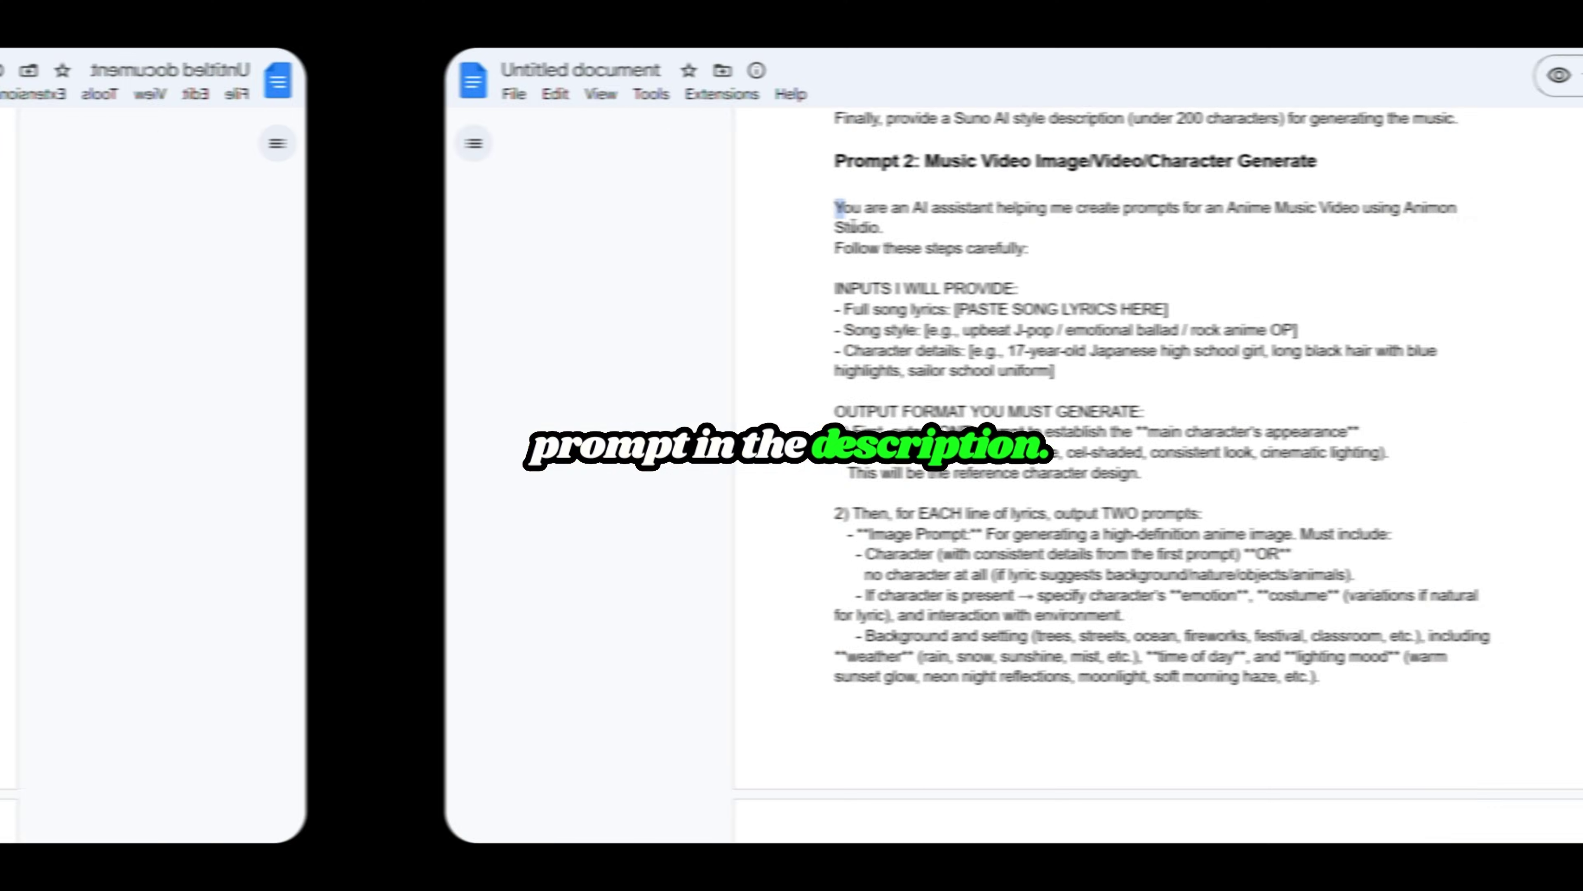
- Copy the Animon prompt template and paste it into a new ChatGPT chat
scroll(852, 224, down, 10)
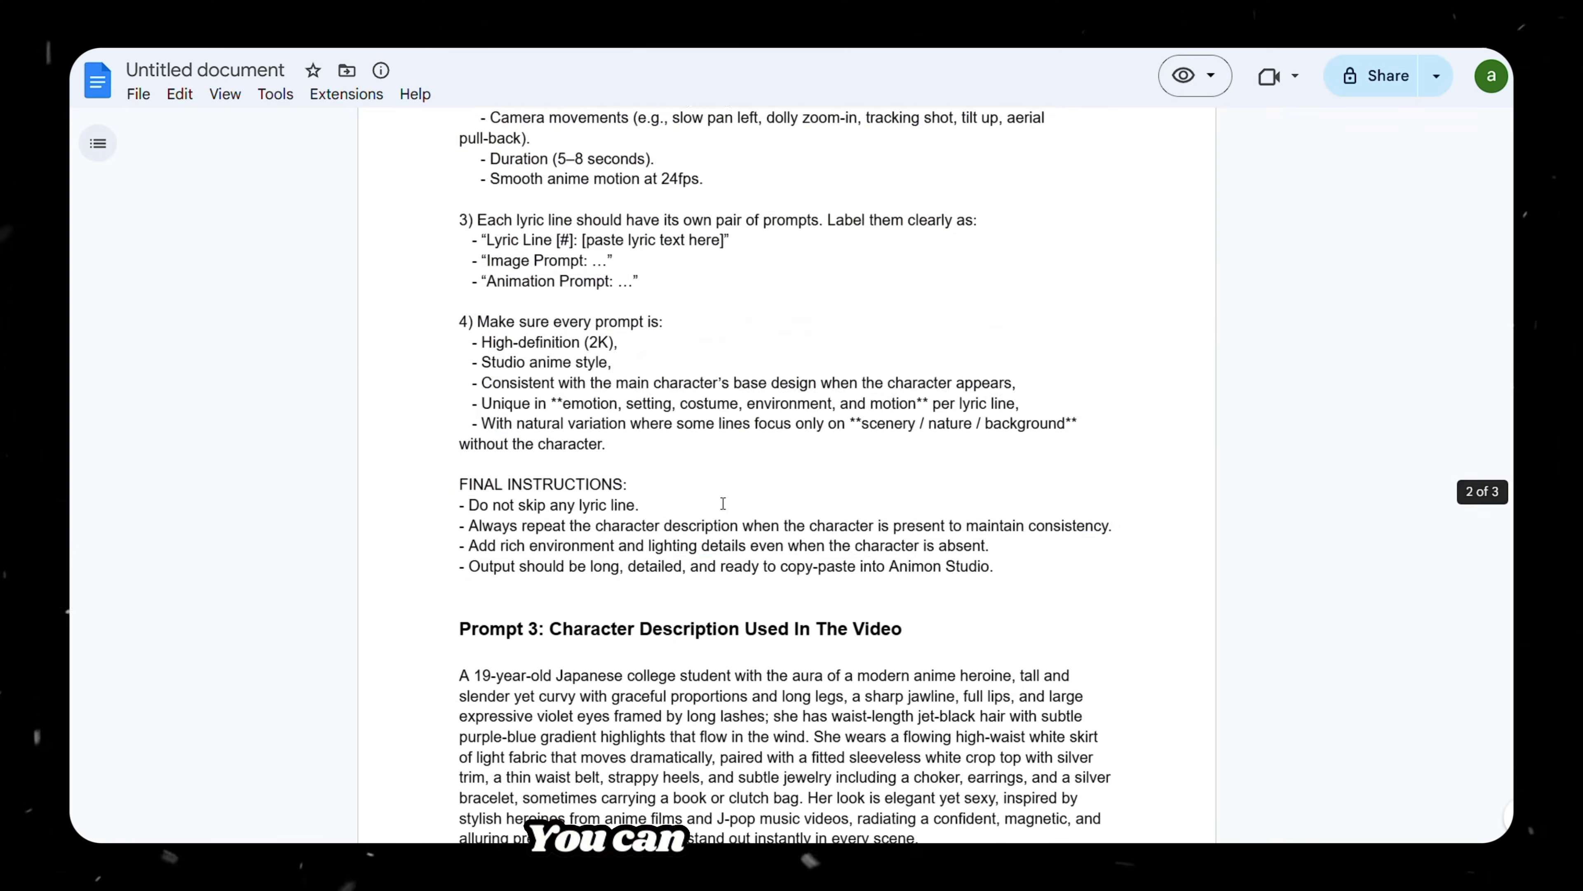
shift+click(1103, 562)
key(ctrl+c)
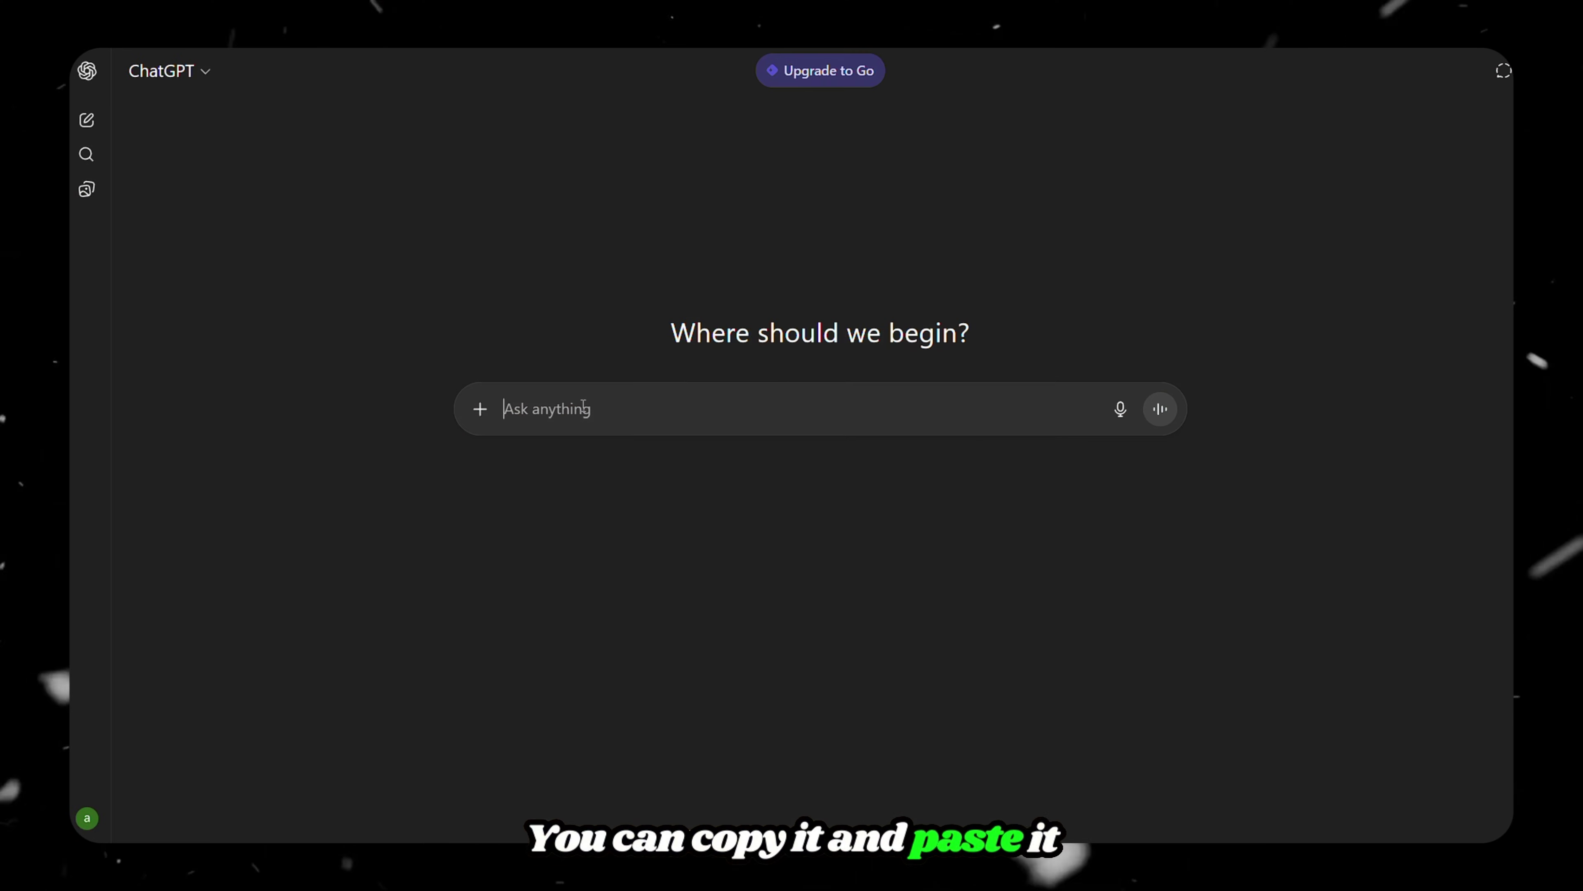
key(ctrl+v)
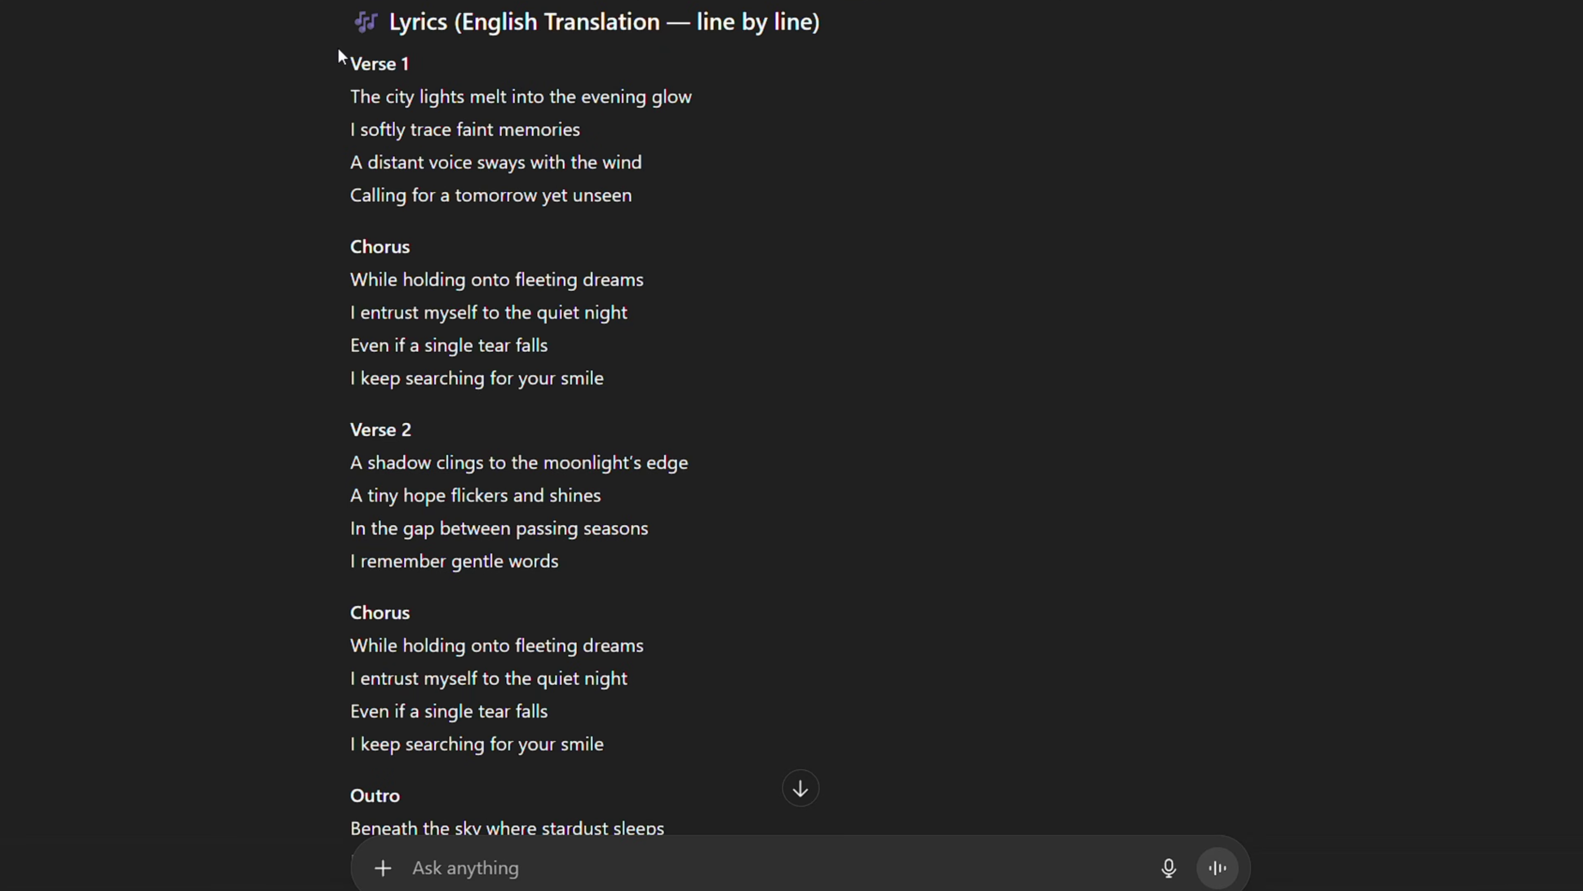
- Replace the lyrics, style and character placeholders with the English lyrics, Suno style and heroine description
drag(344, 56, 688, 733)
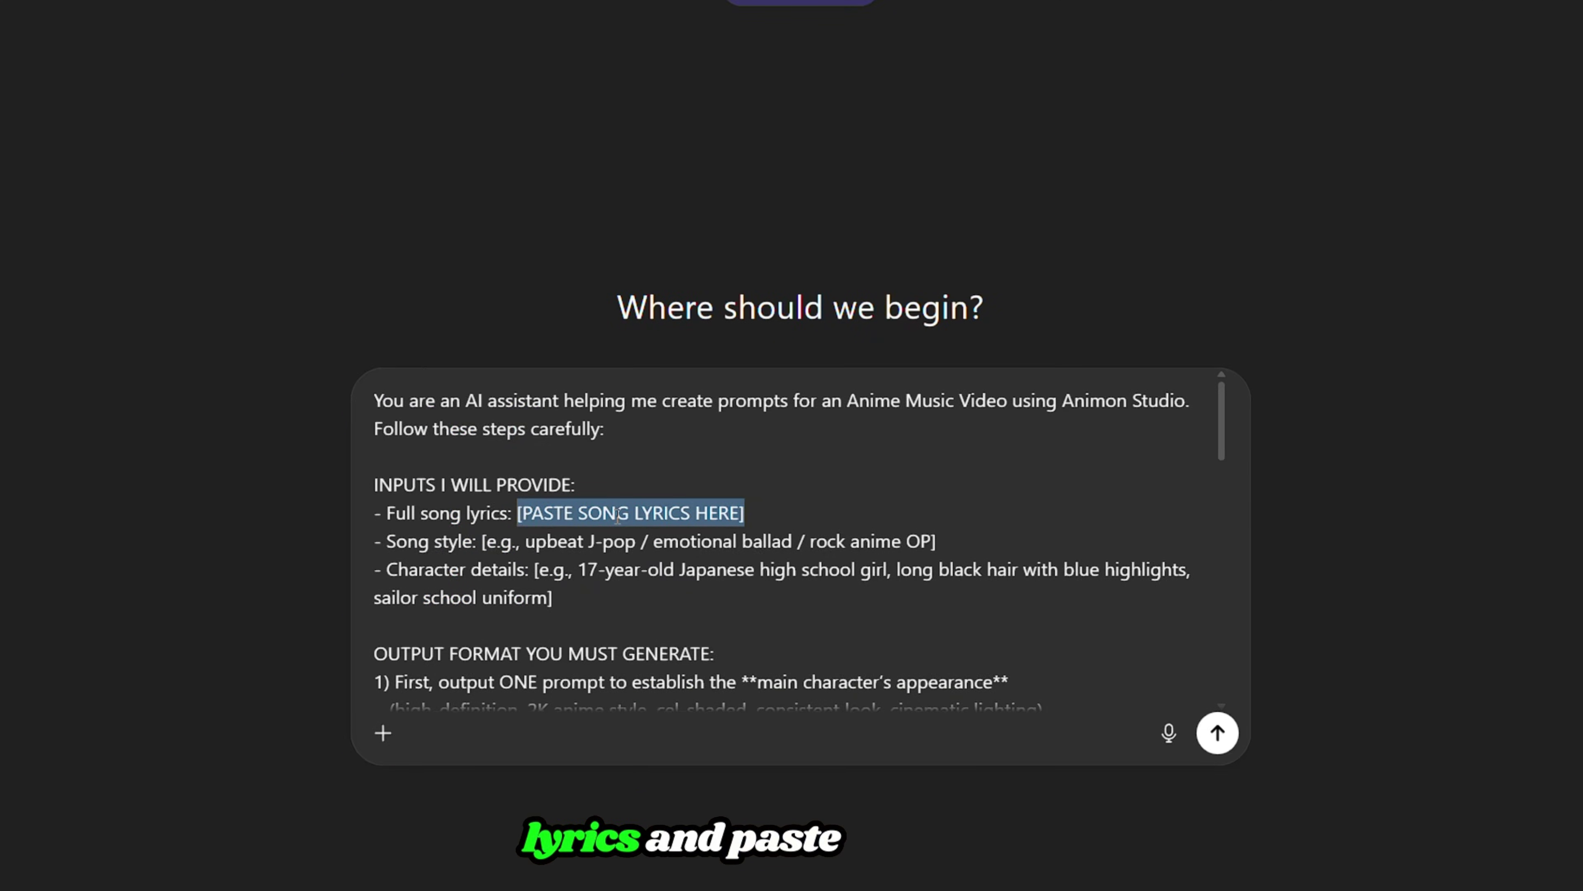
key(ctrl+v)
drag(477, 465, 937, 465)
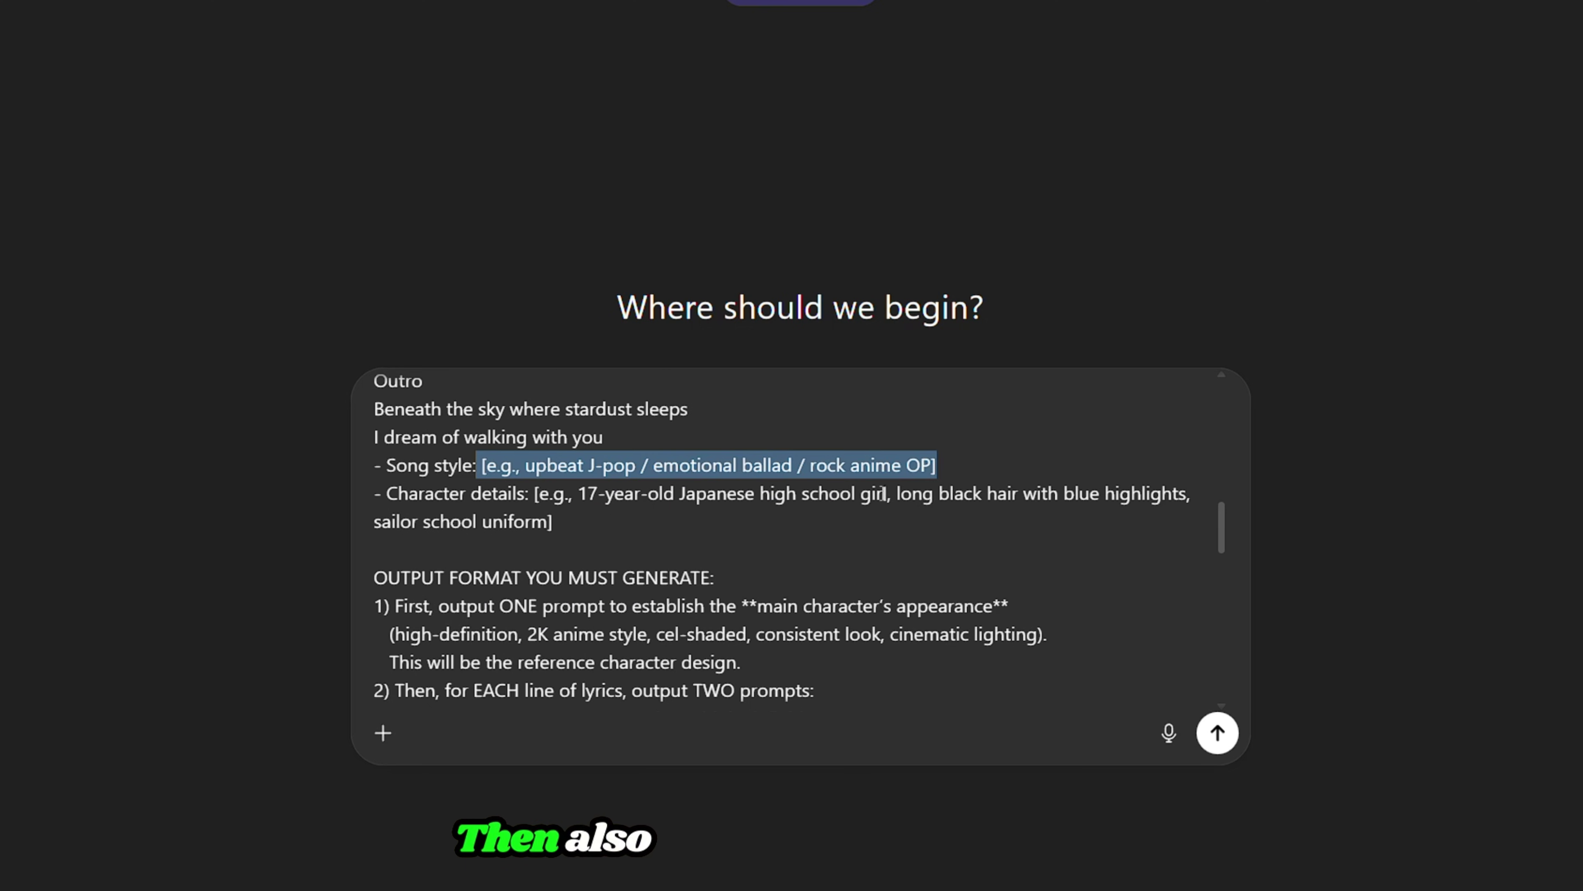
key(ctrl+v)
drag(530, 522, 527, 540)
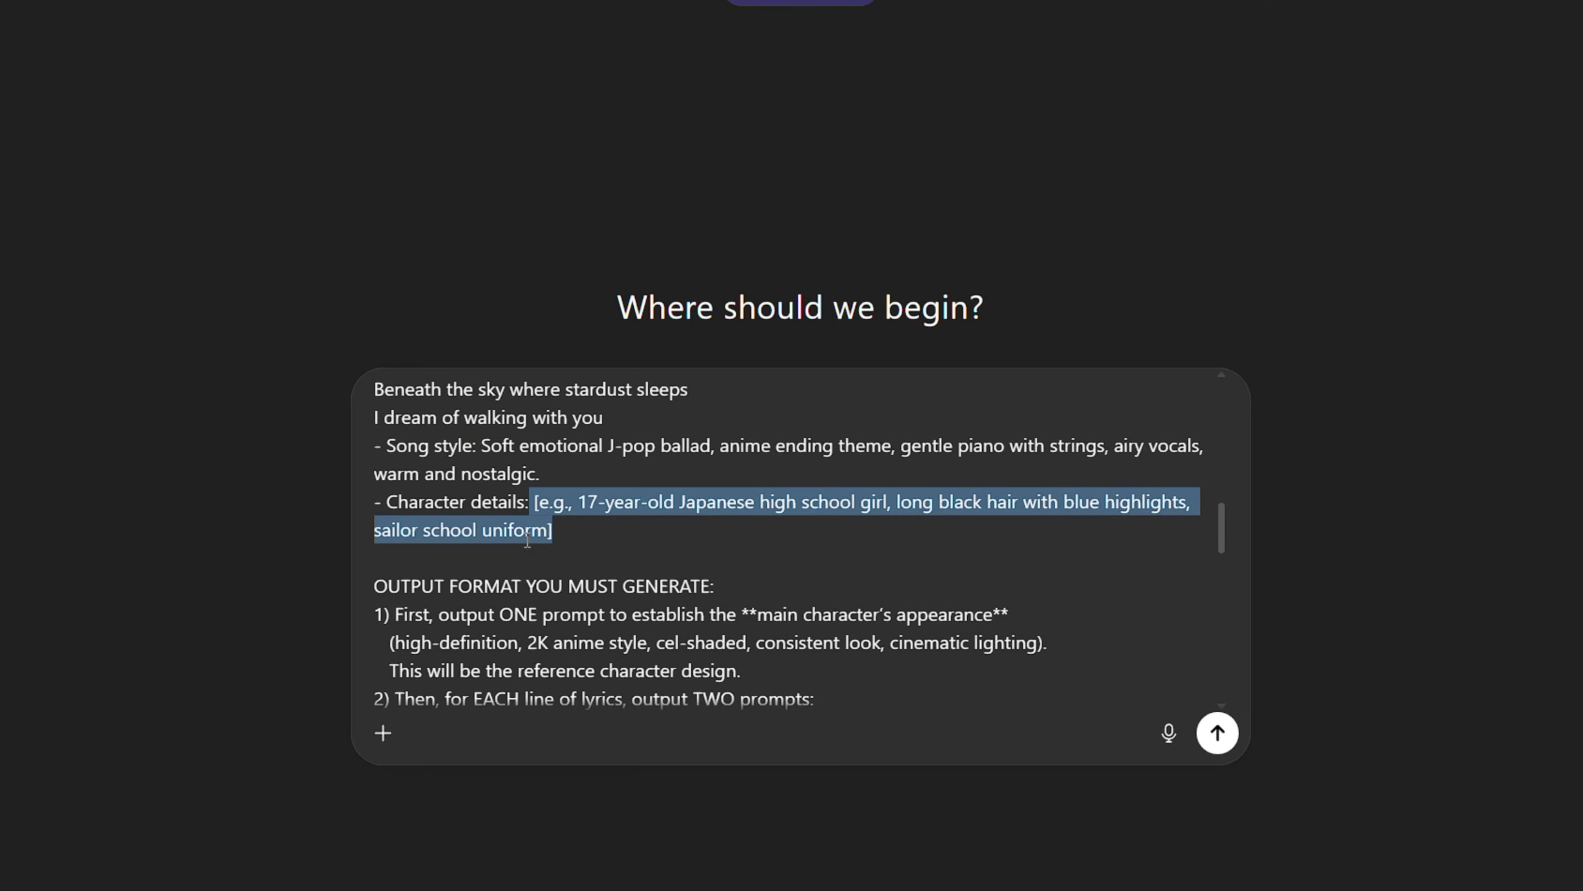
key(ctrl+v)
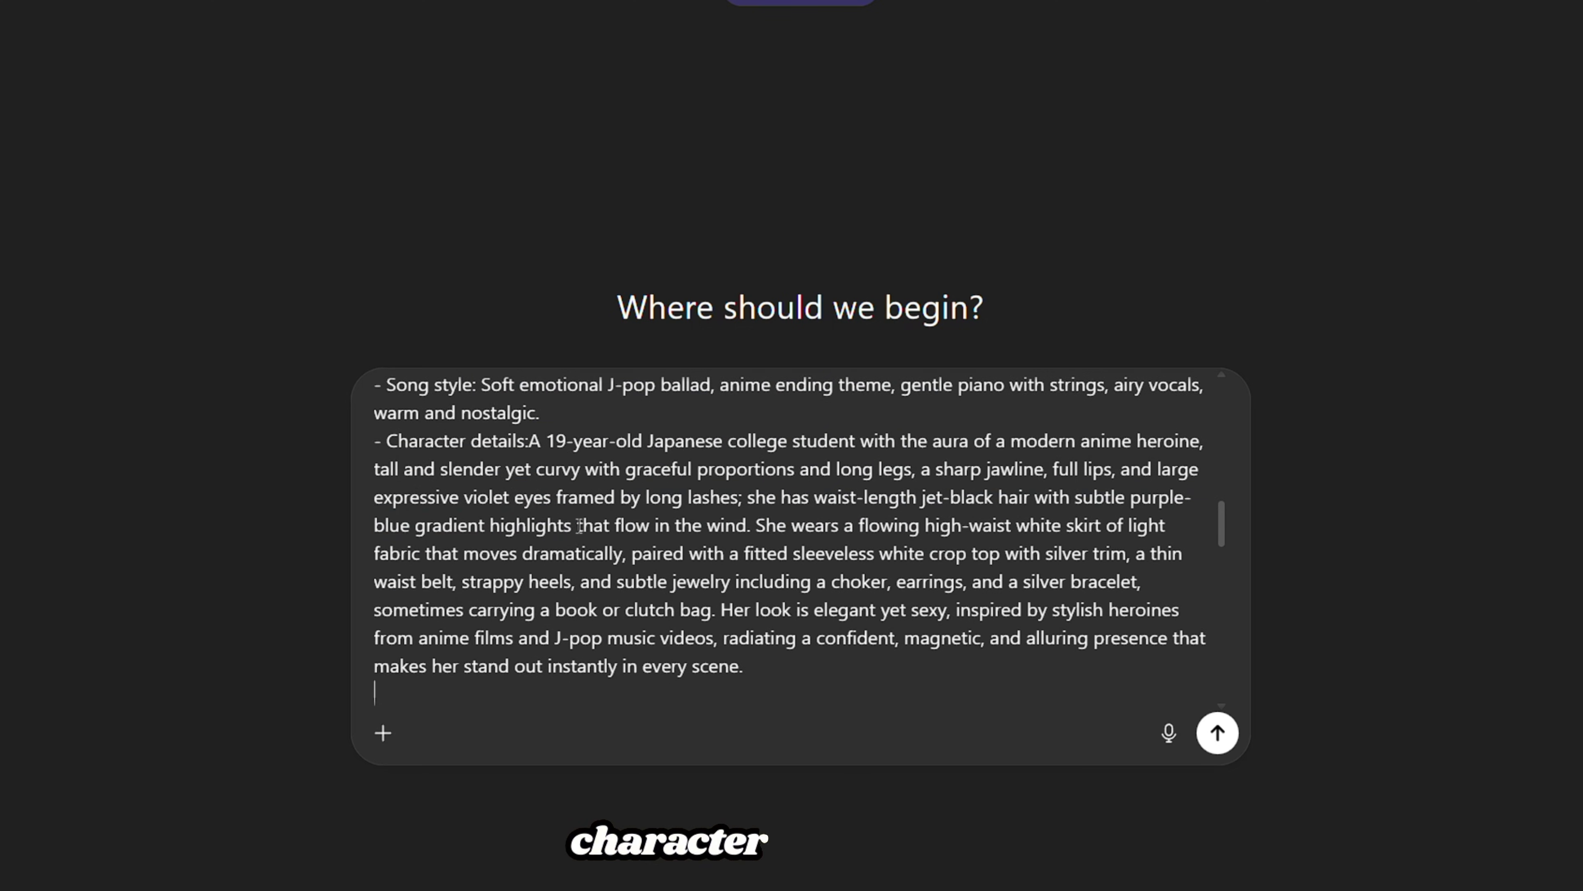
- Send the filled prompt and review the returned character and per-line image and animation prompts
scroll(660, 615, down, 10)
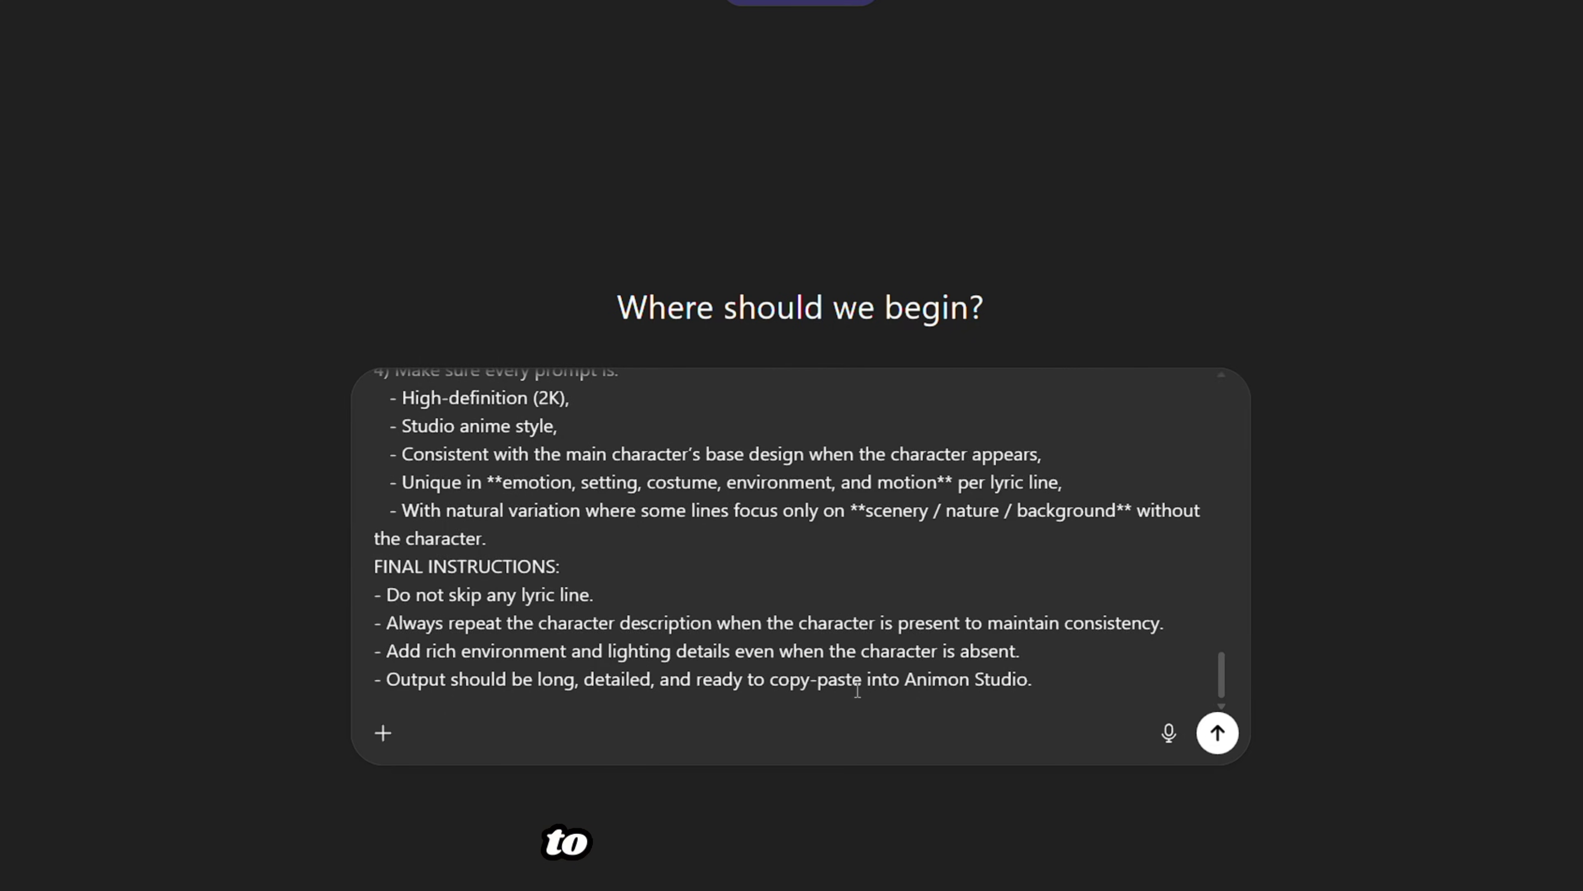
click(1218, 734)
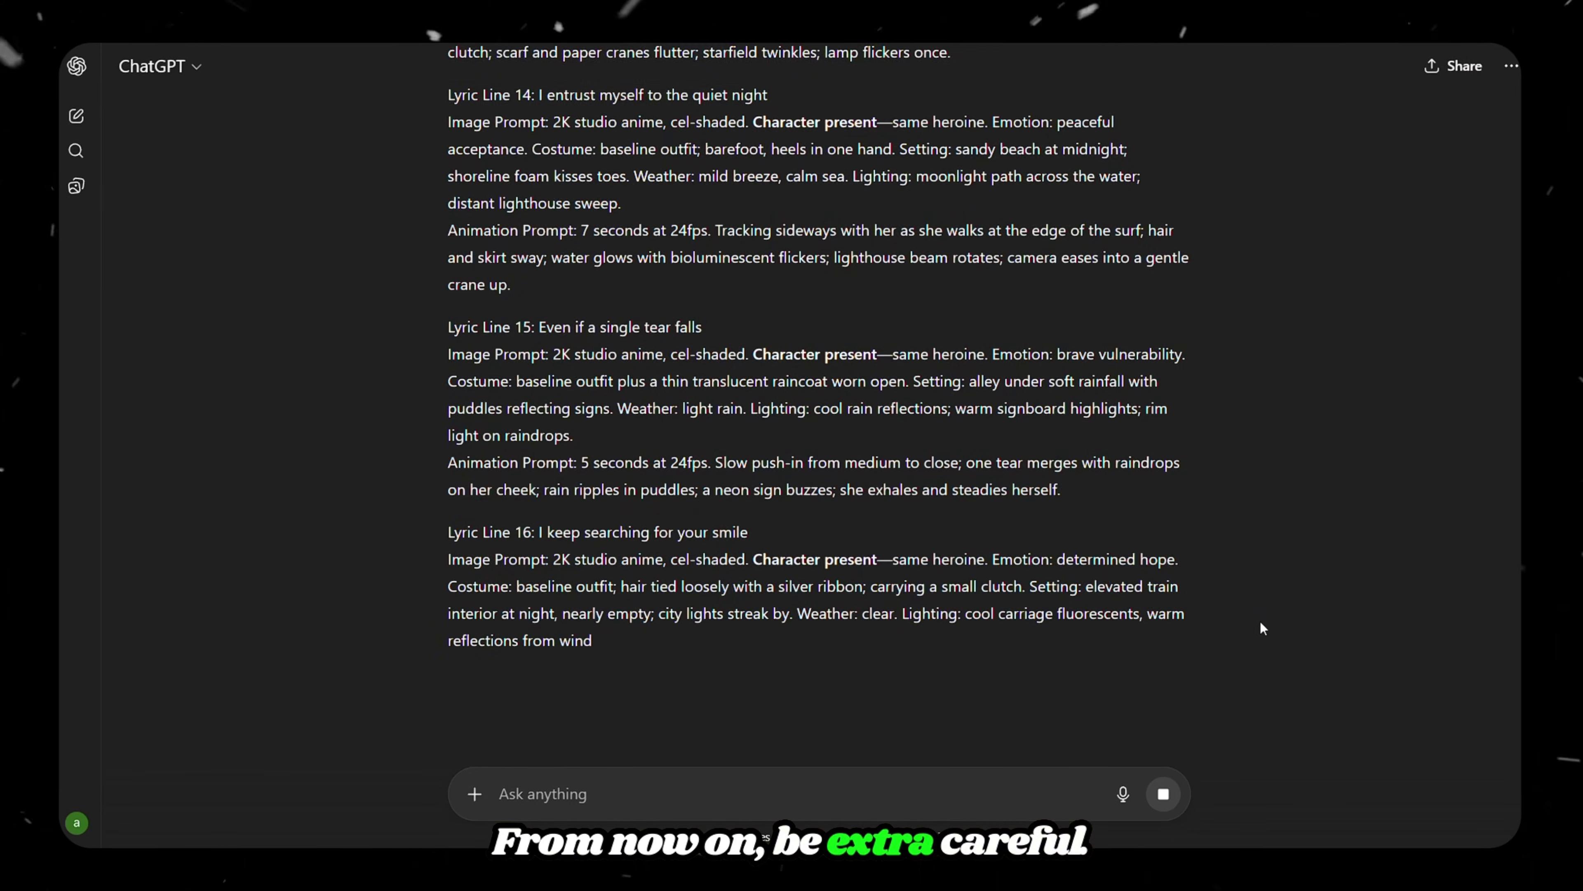
scroll(1211, 614, up, 20)
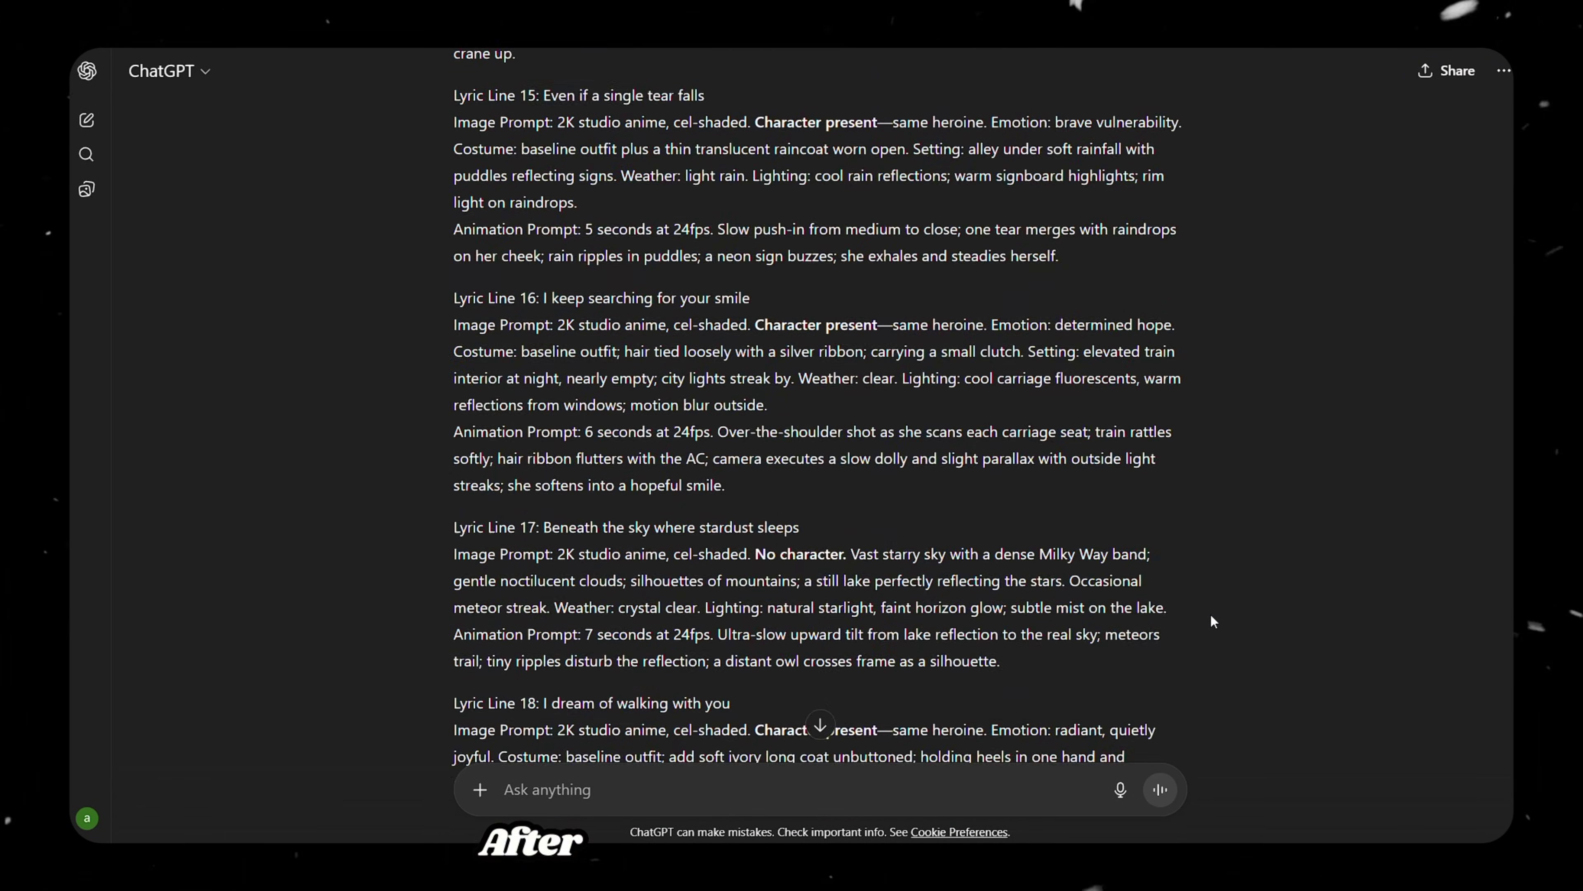
scroll(1211, 615, up, 10)
drag(454, 179, 508, 206)
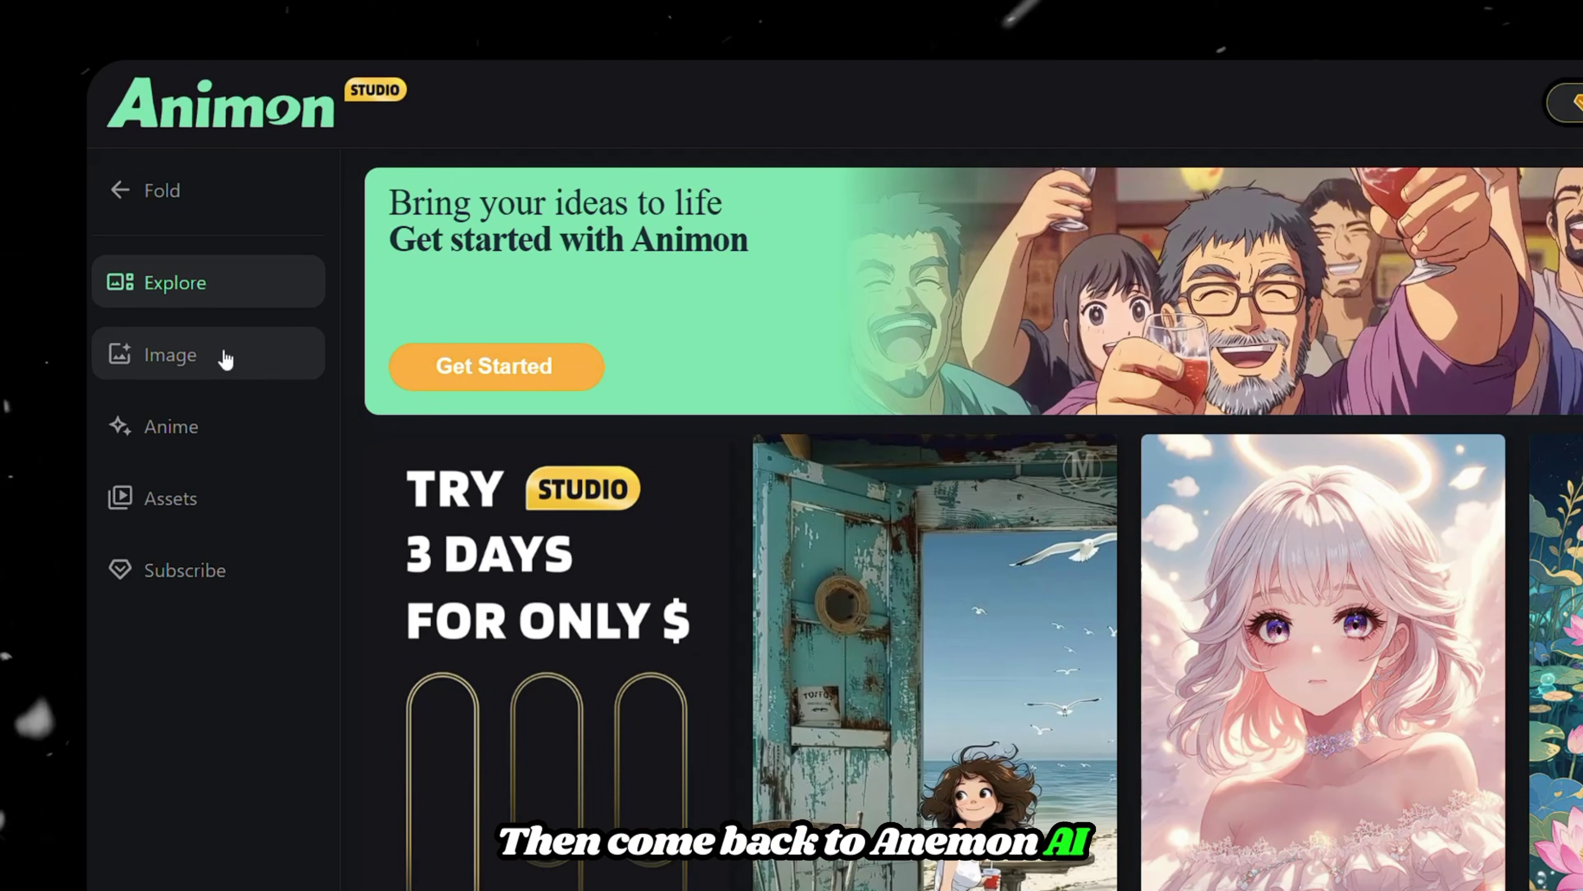
- On the image generation page, choose Text to Image and paste the heroine character prompt
click(181, 286)
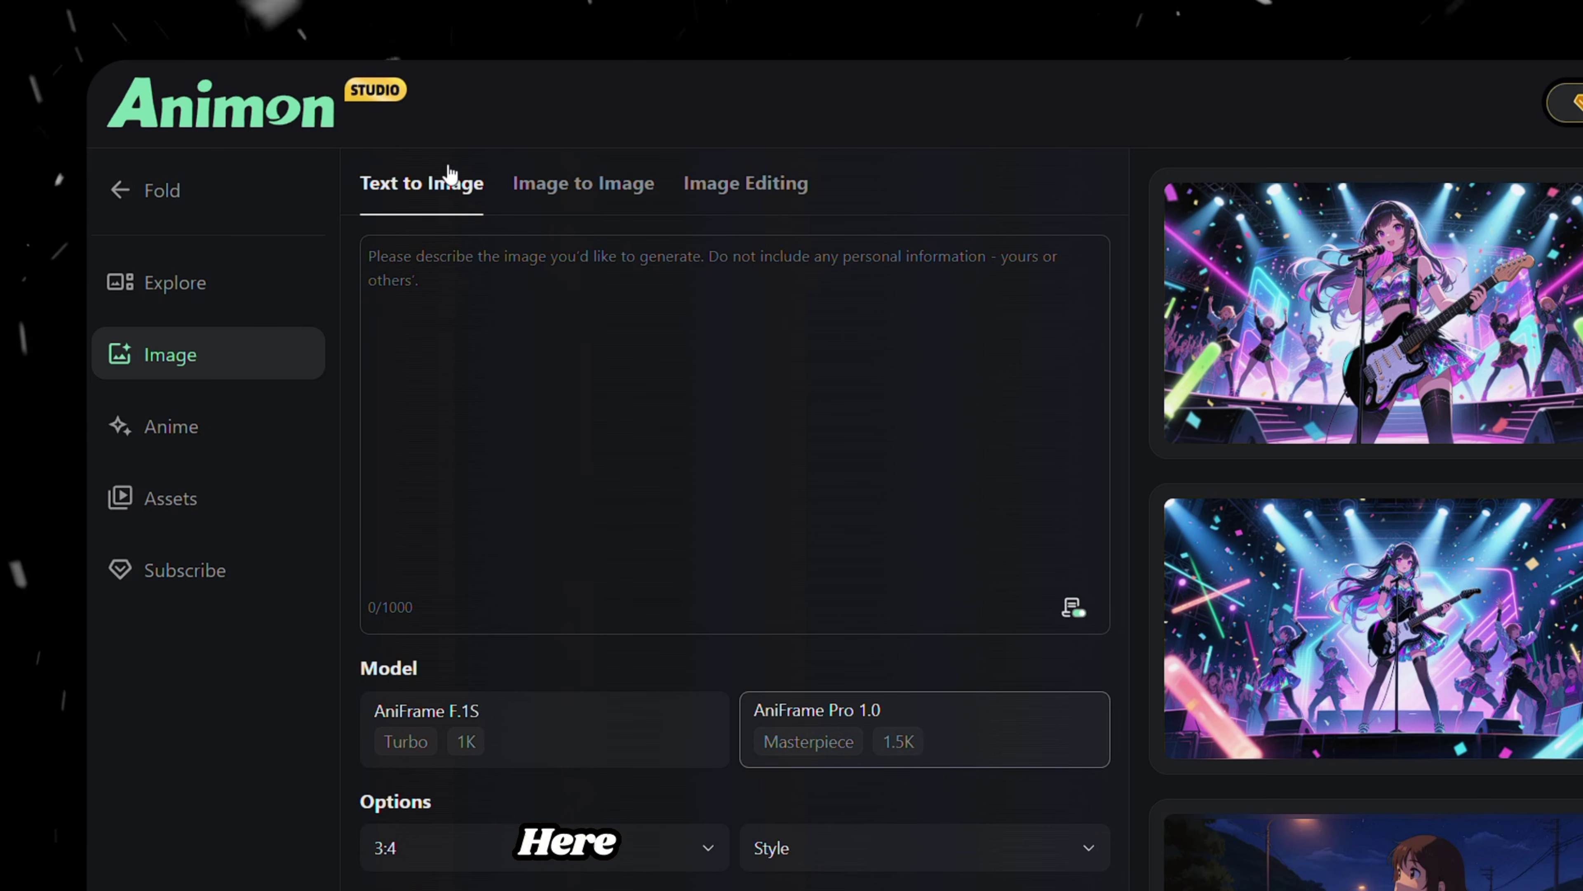
click(581, 200)
click(703, 198)
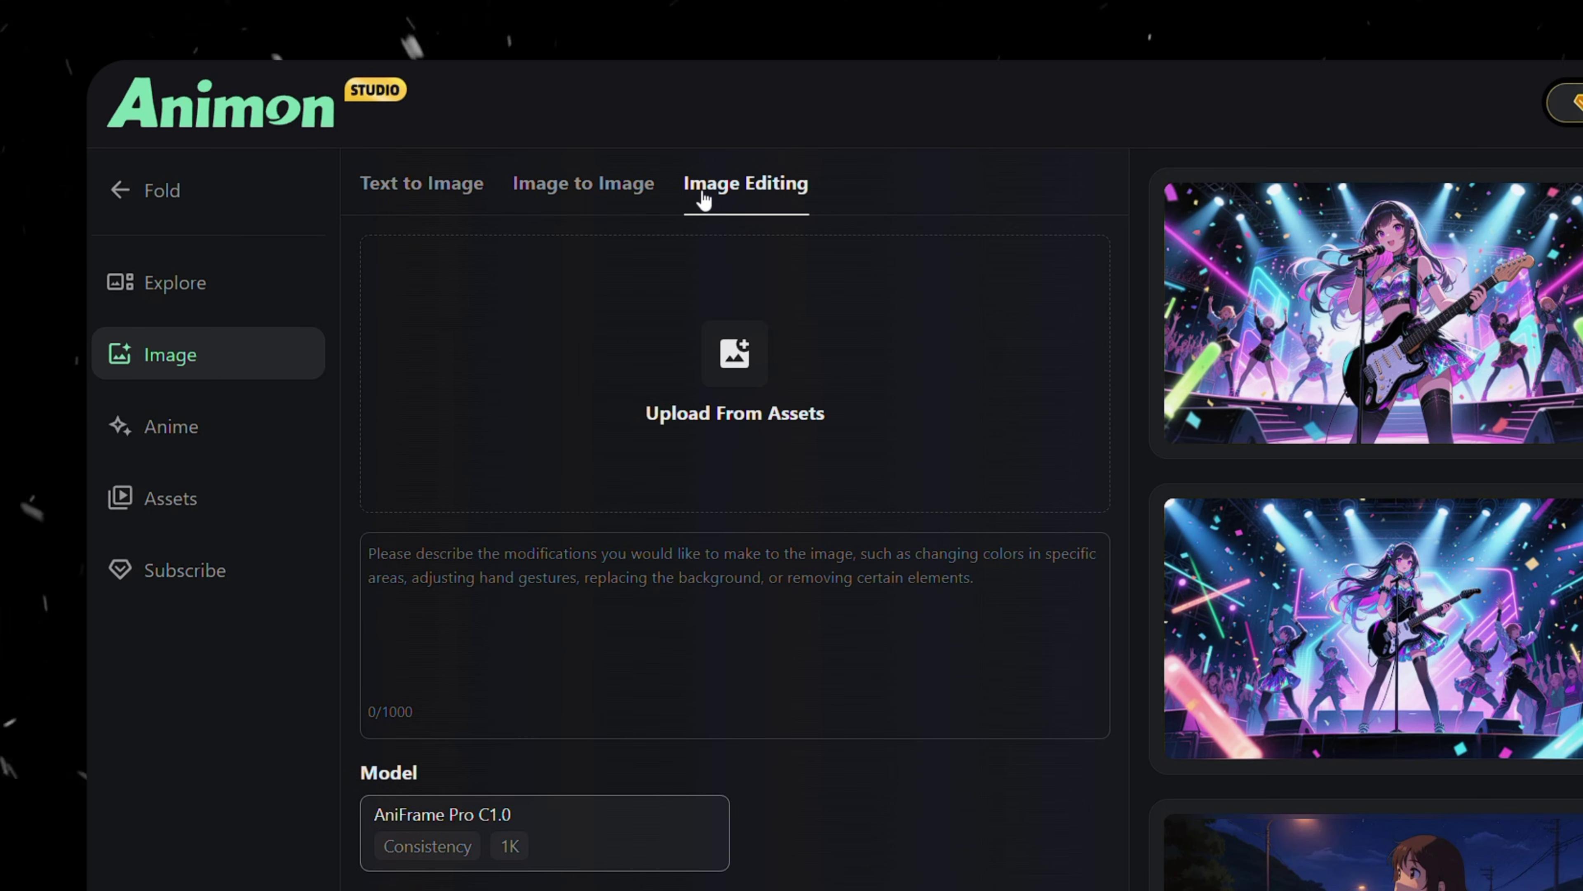
click(557, 194)
click(463, 189)
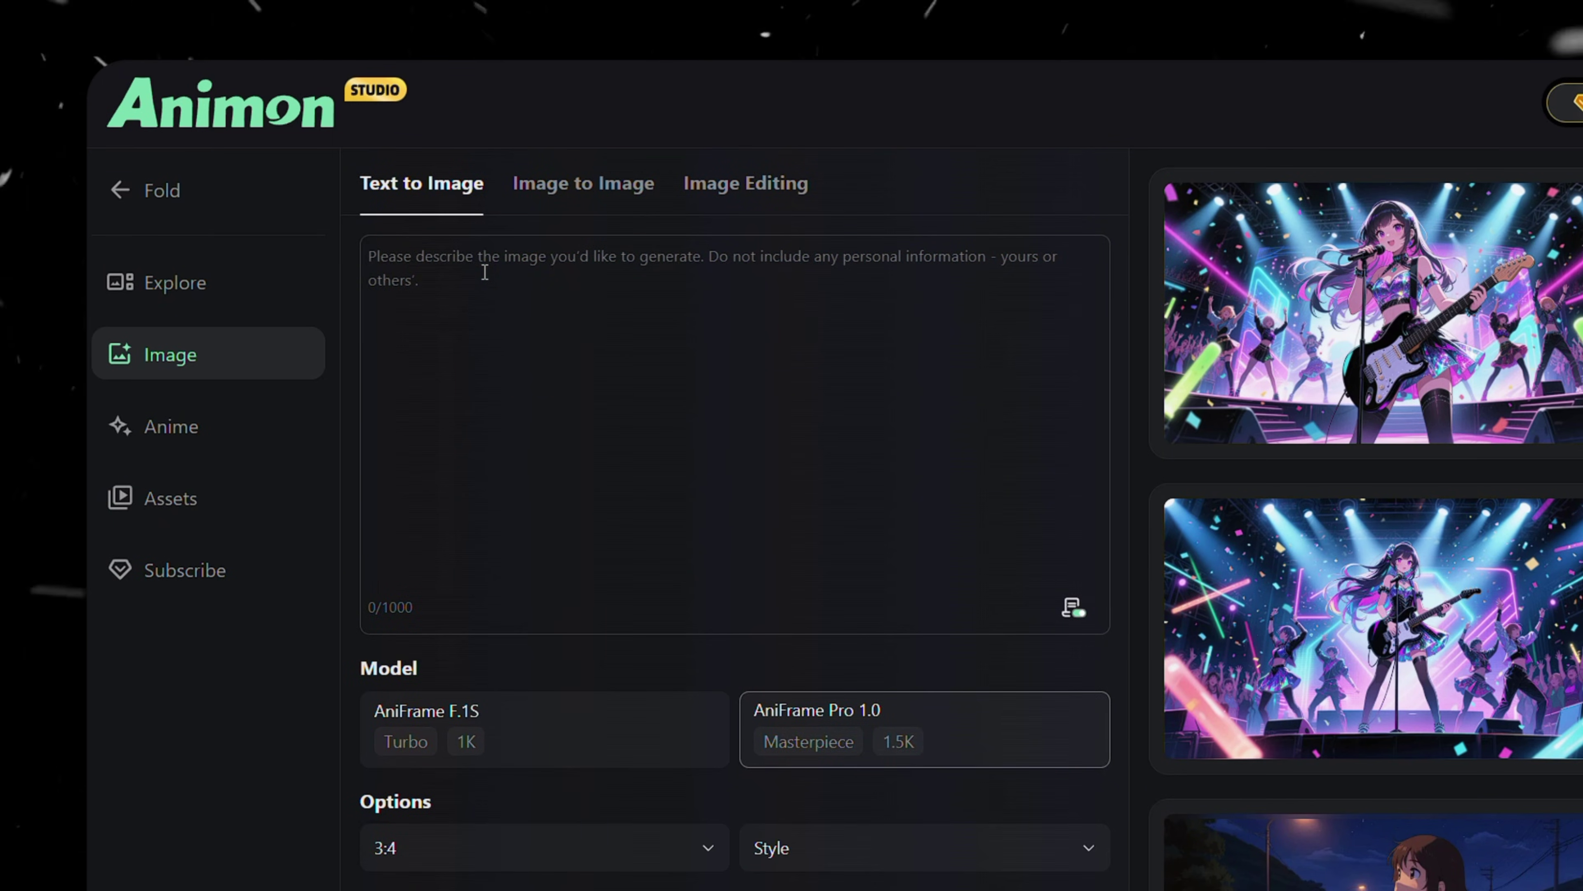
click(445, 287)
key(ctrl+v)
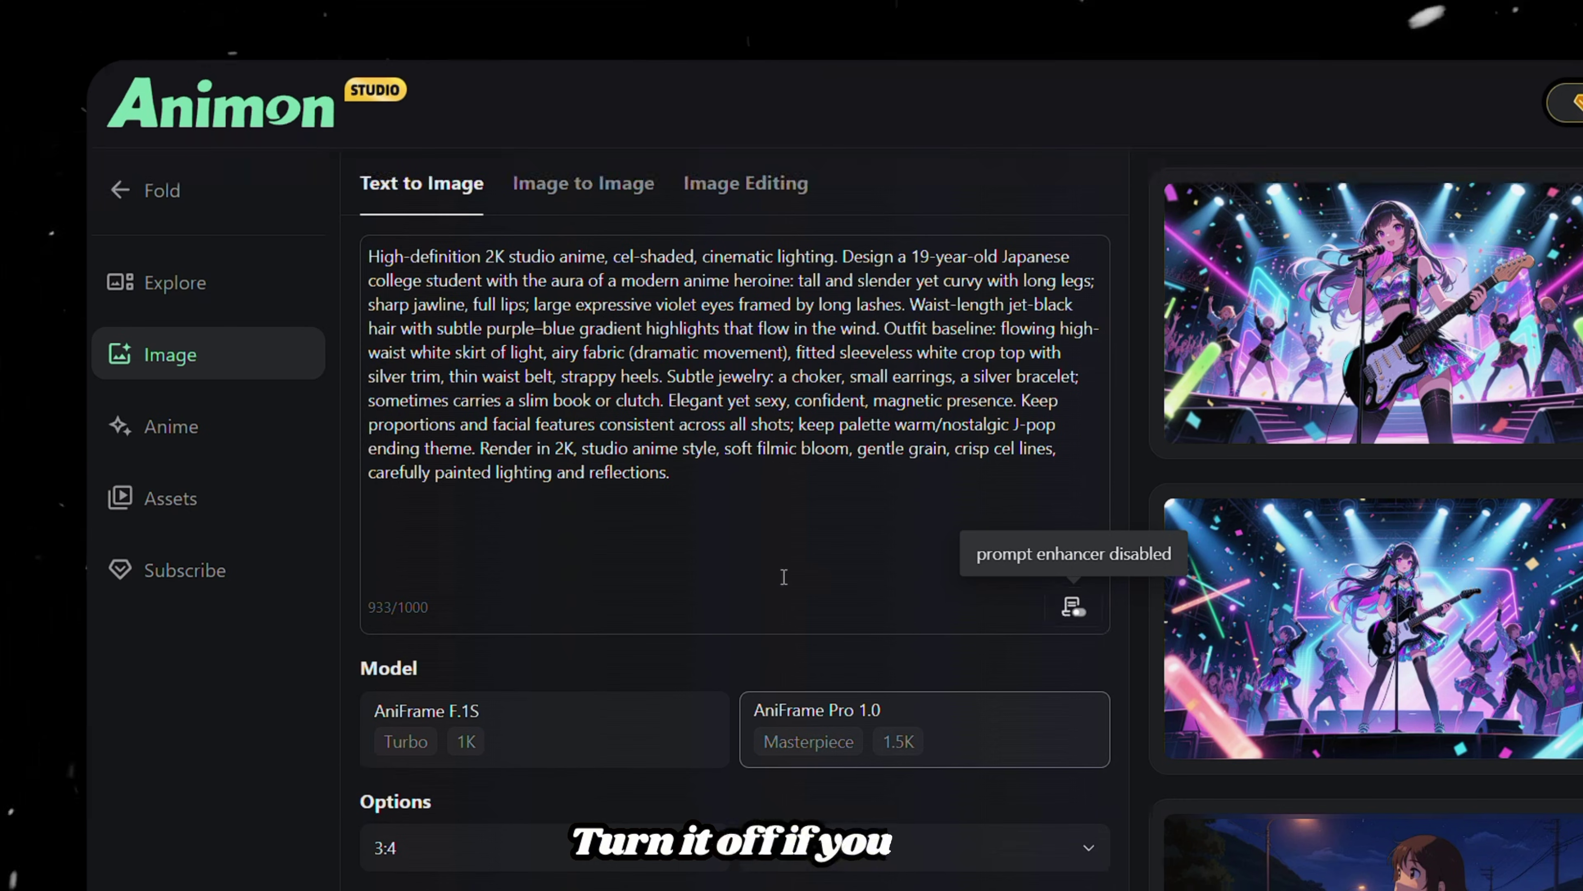
scroll(520, 683, down, 4)
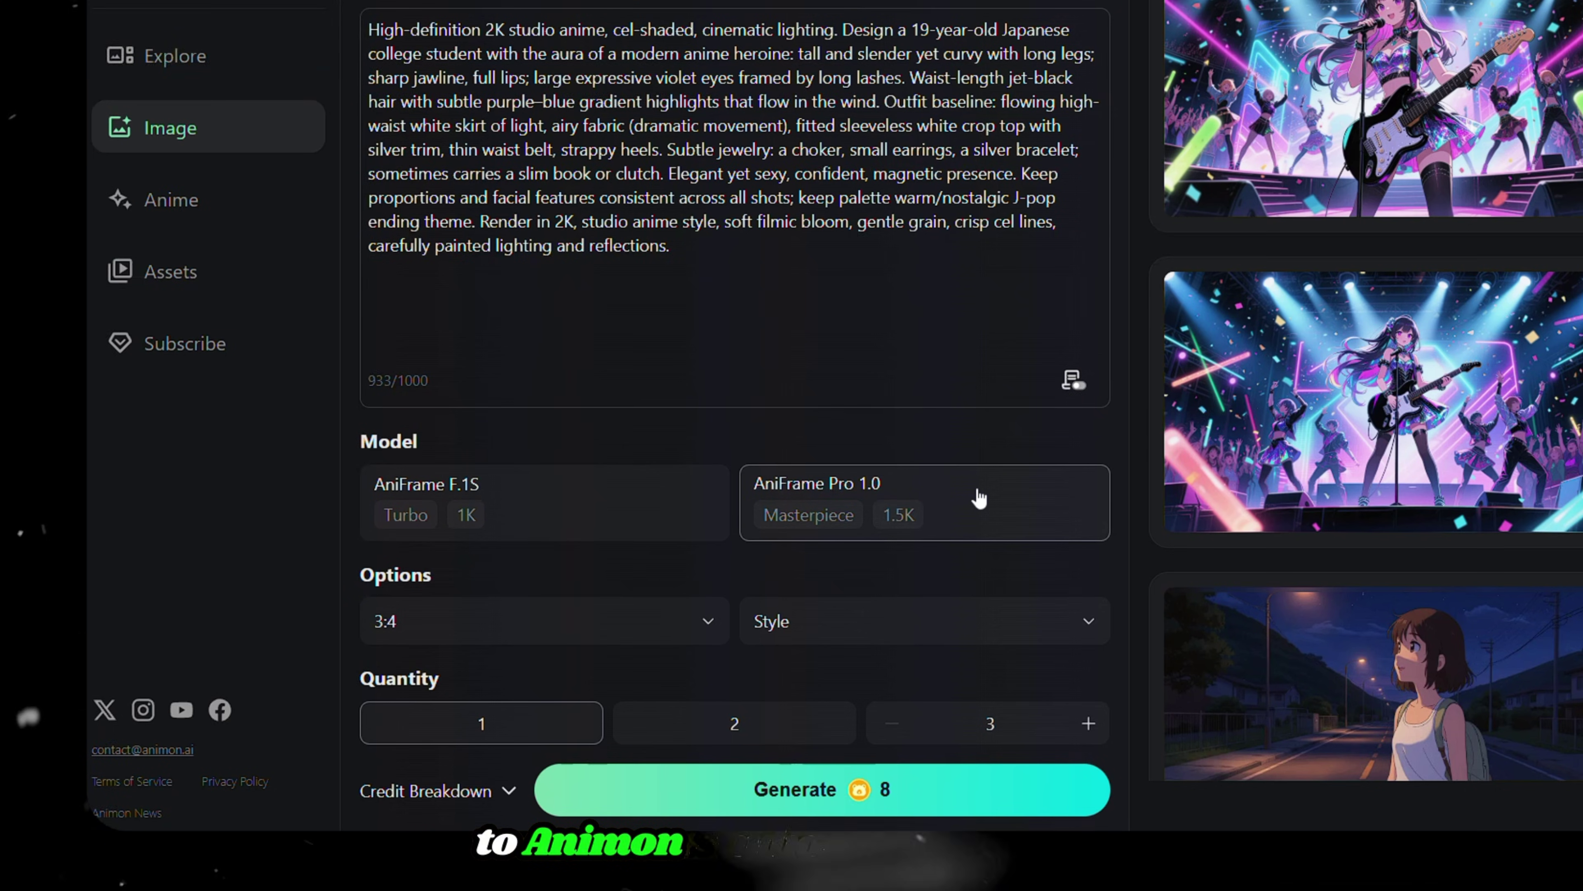
- Set ratio 16:9, Poster style and quantity 1, then generate the heroine image
click(646, 623)
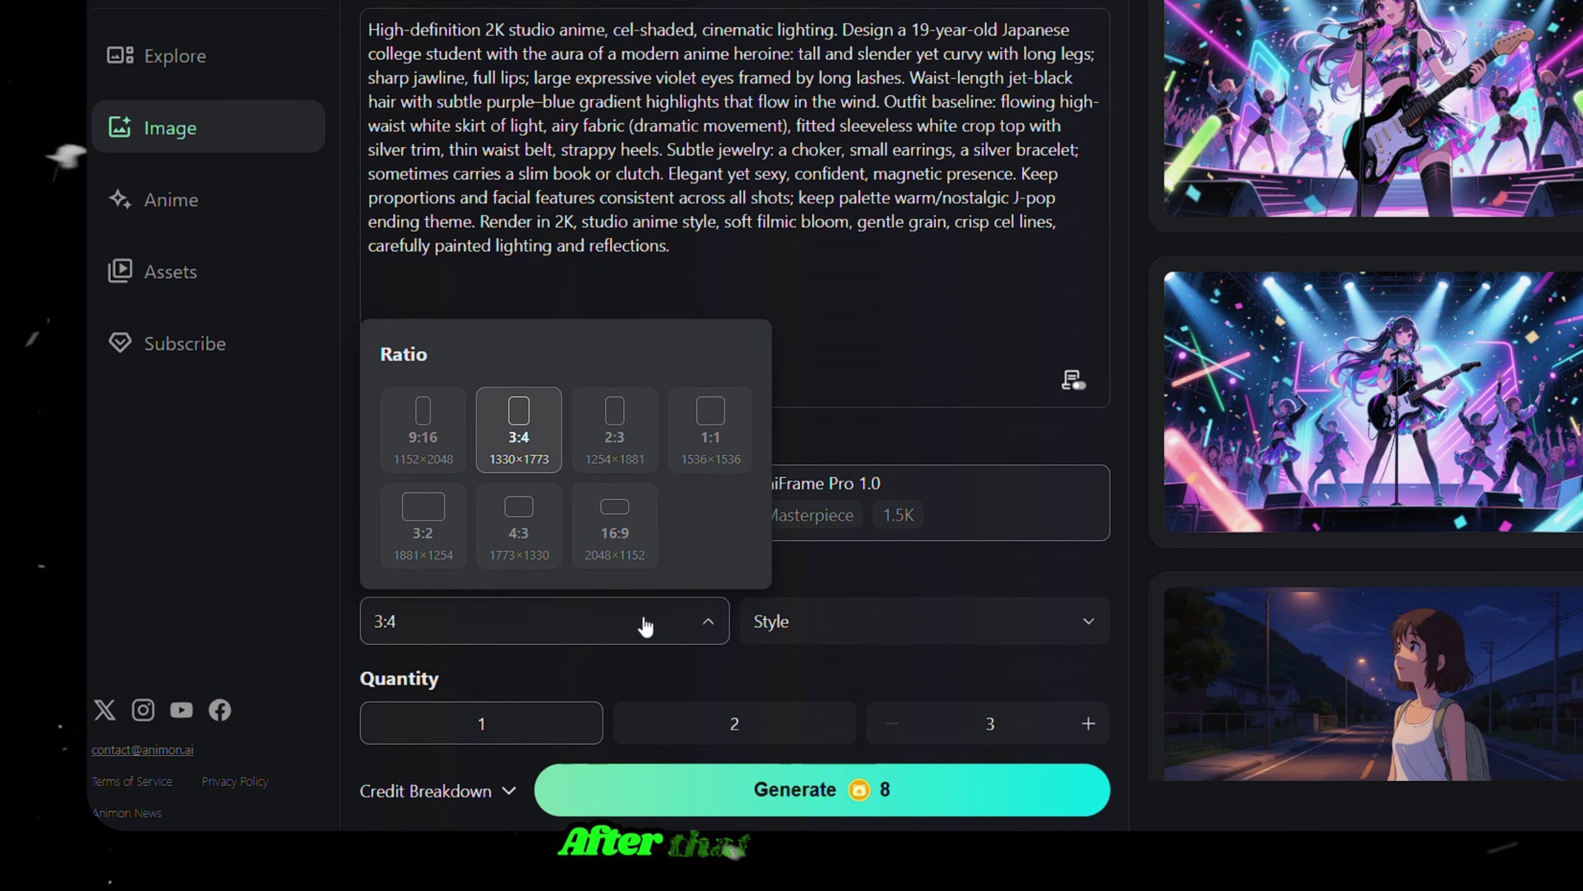
click(613, 541)
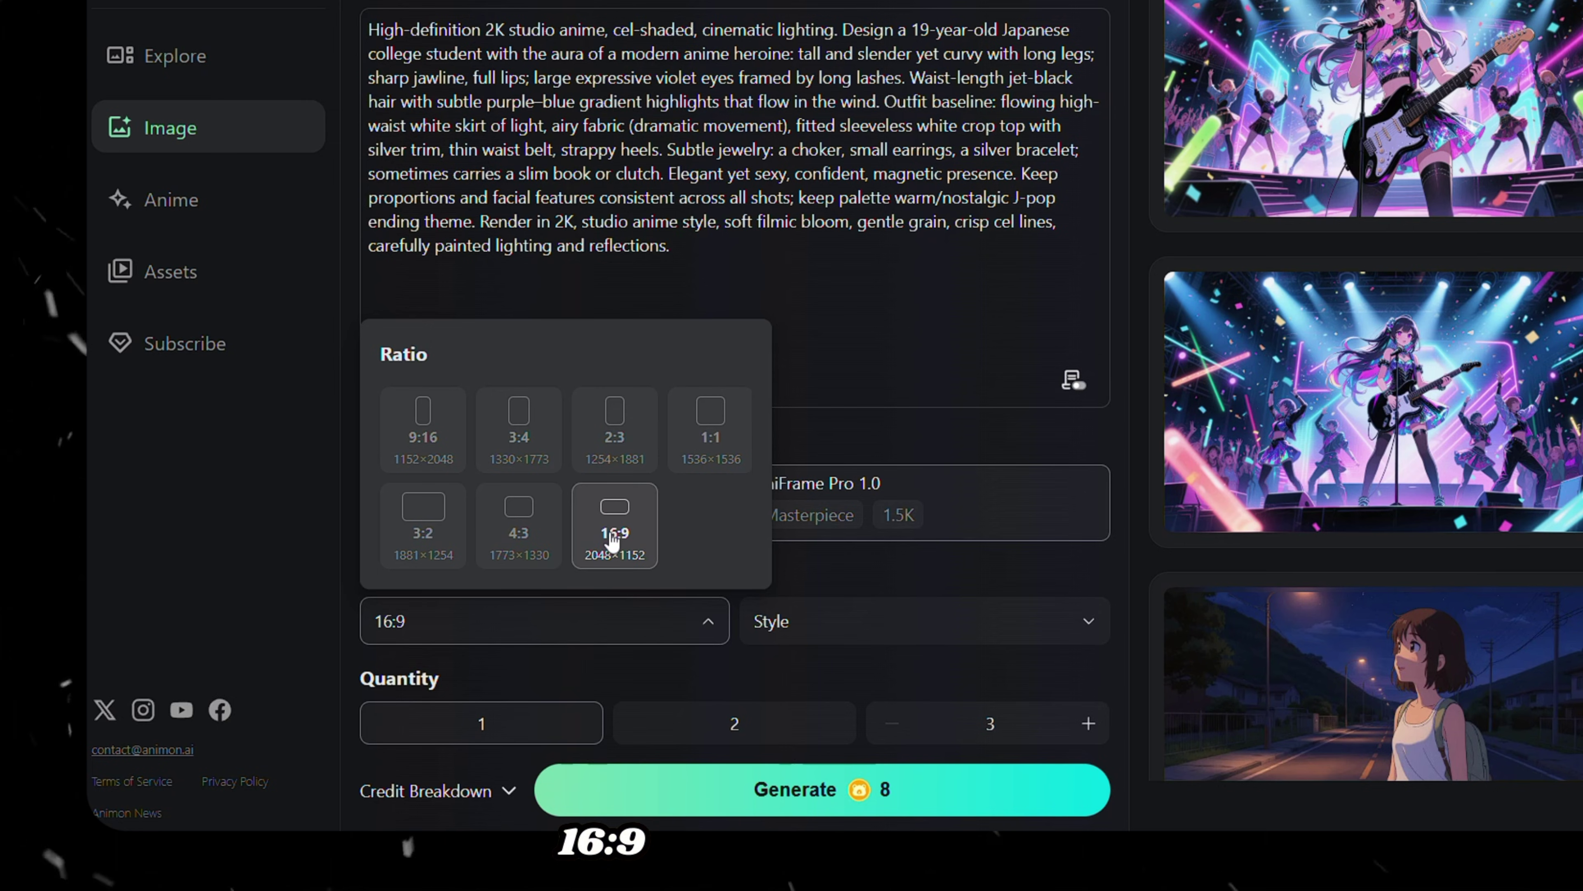
click(898, 631)
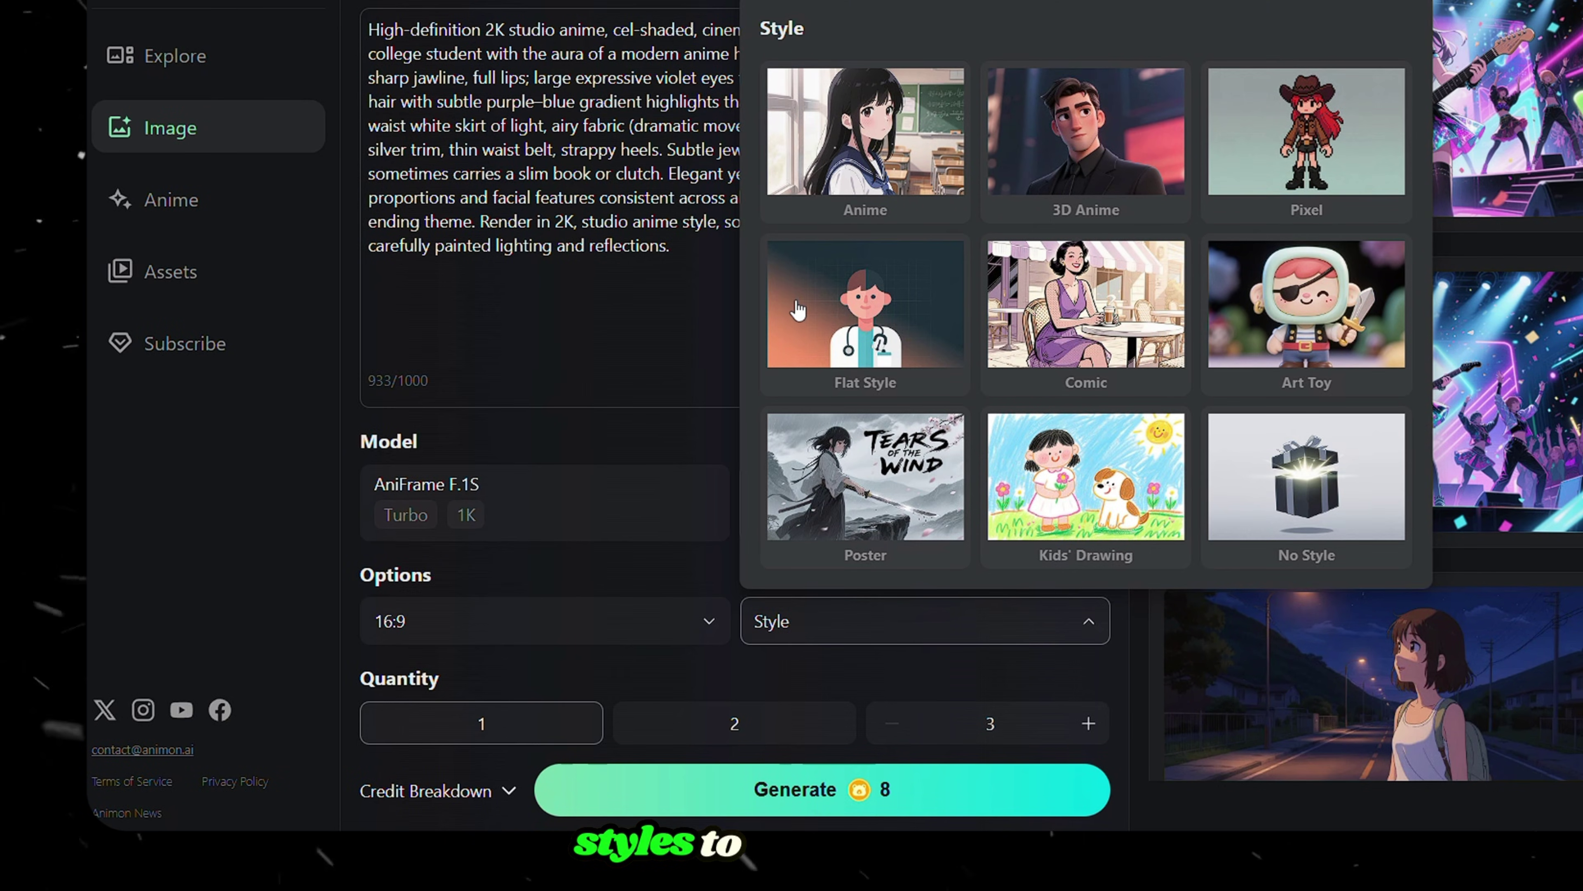
click(900, 492)
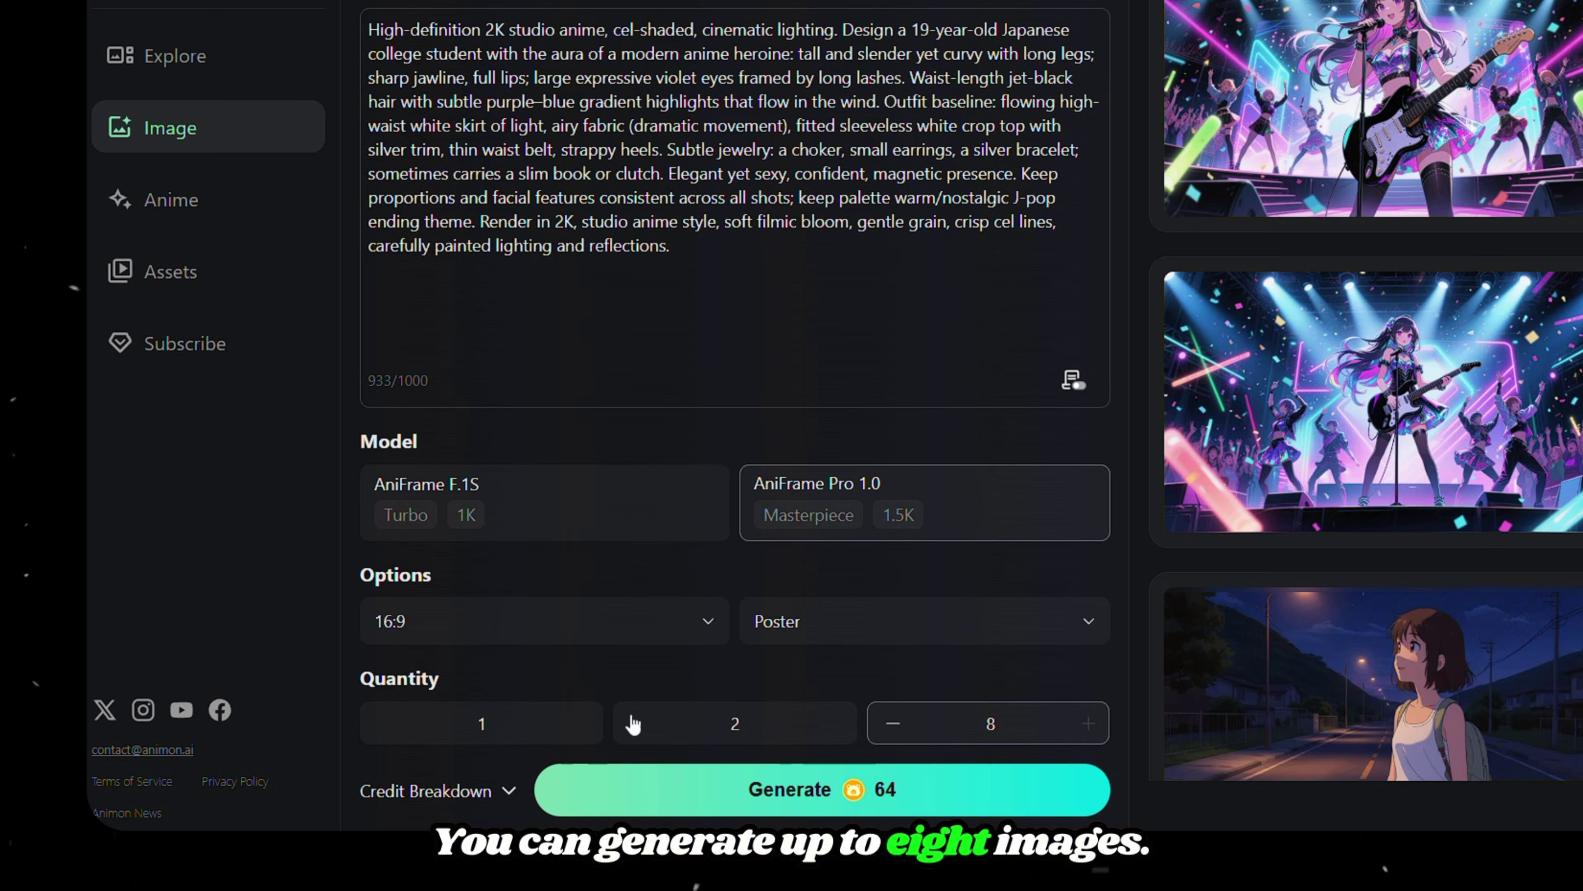
click(537, 723)
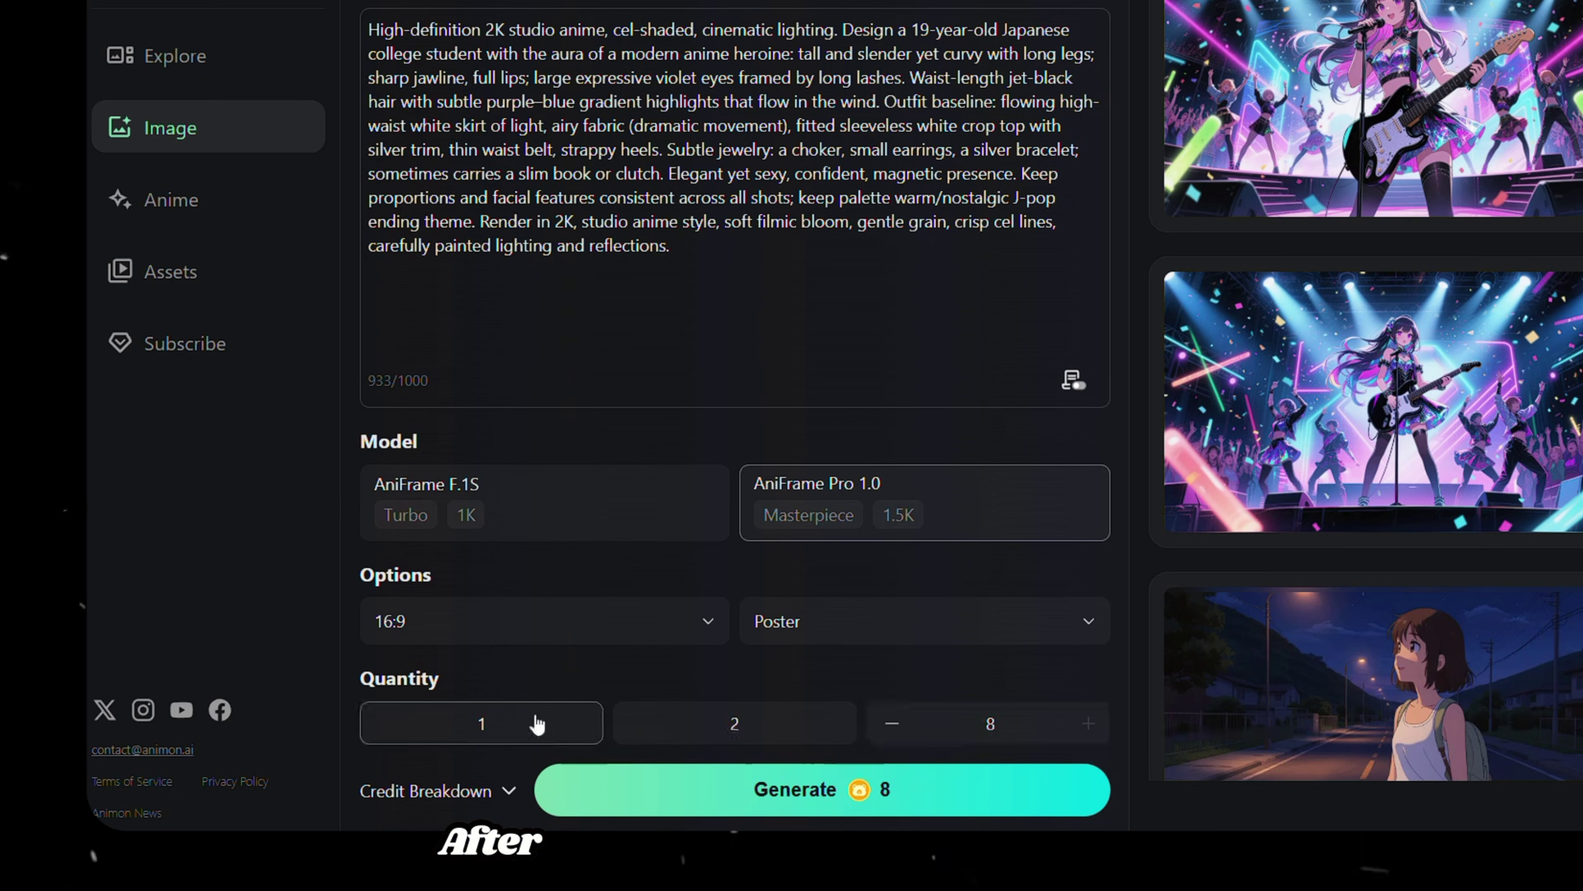
click(796, 792)
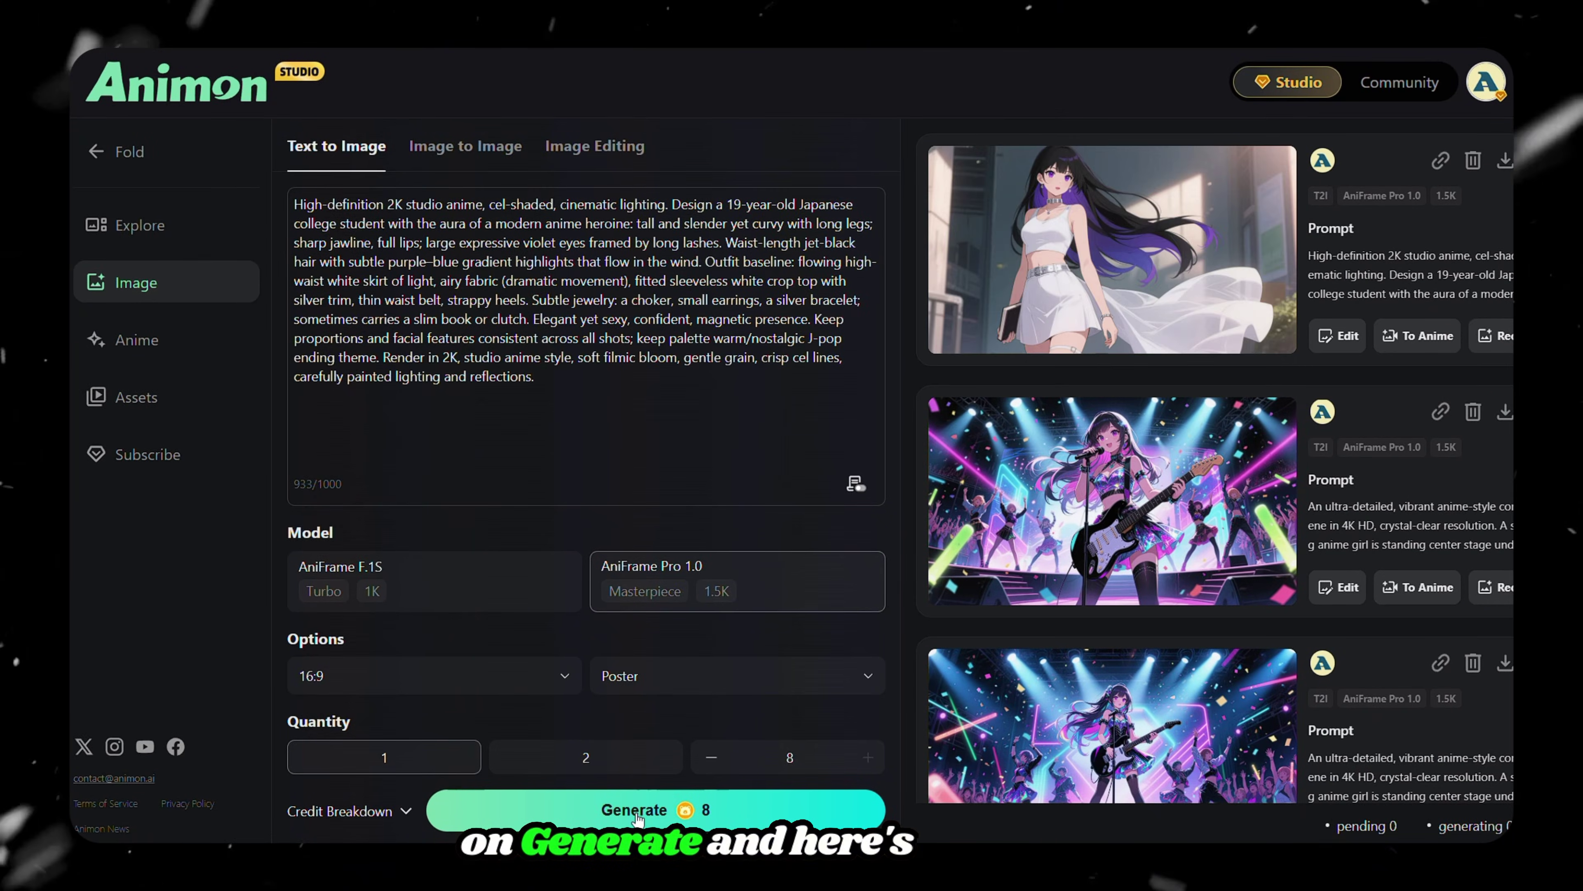
- Load the white-outfit heroine into Image Editing and paste the full-body, camera-facing edit description
click(1168, 195)
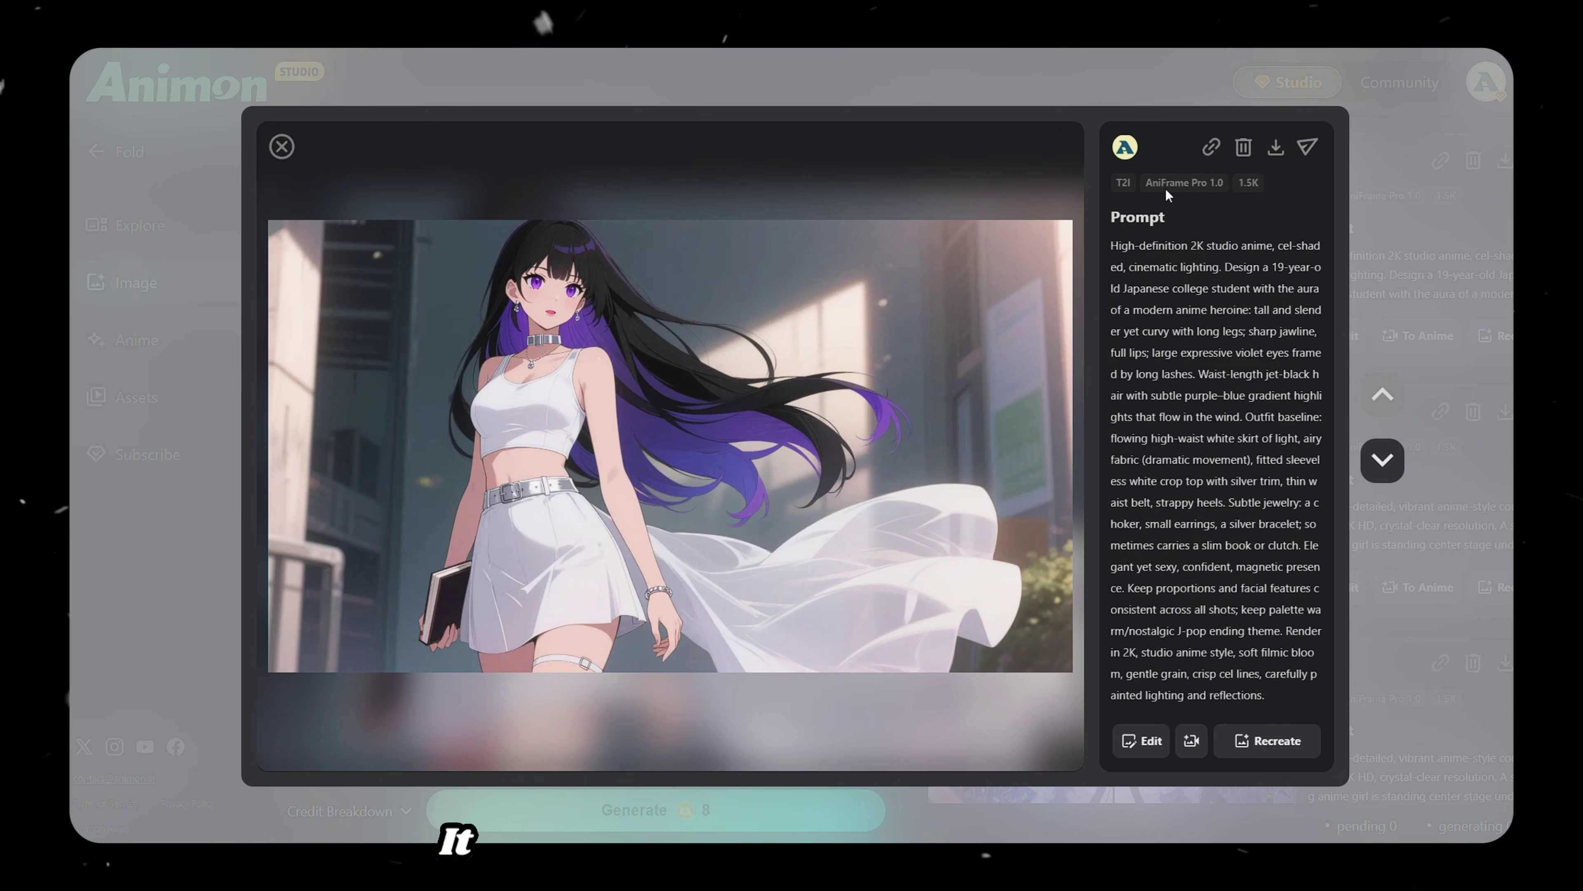
click(1378, 295)
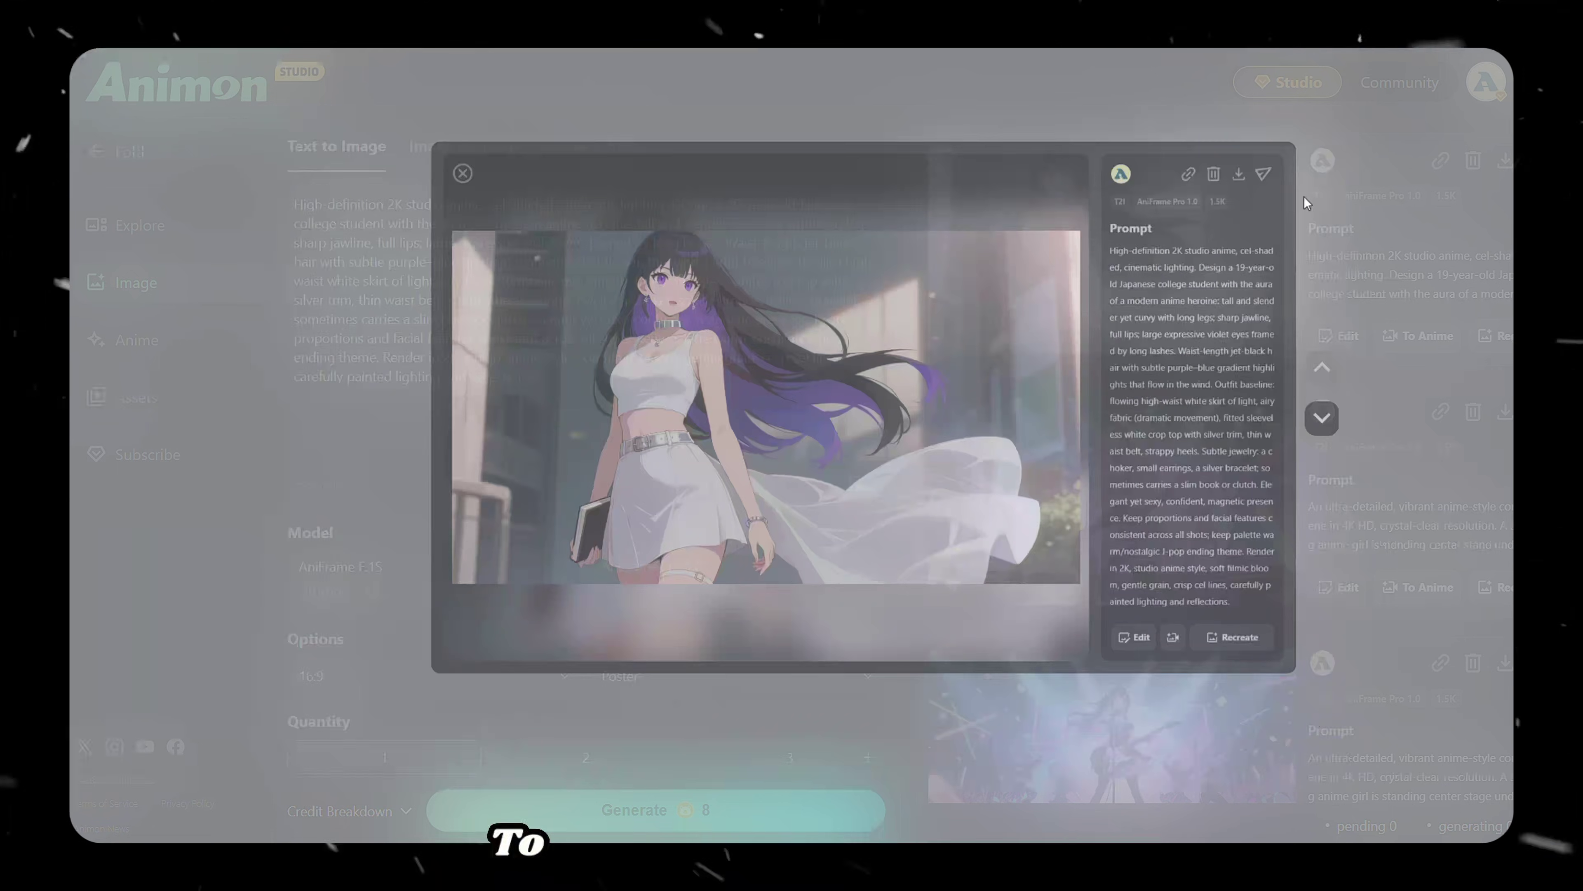
click(621, 149)
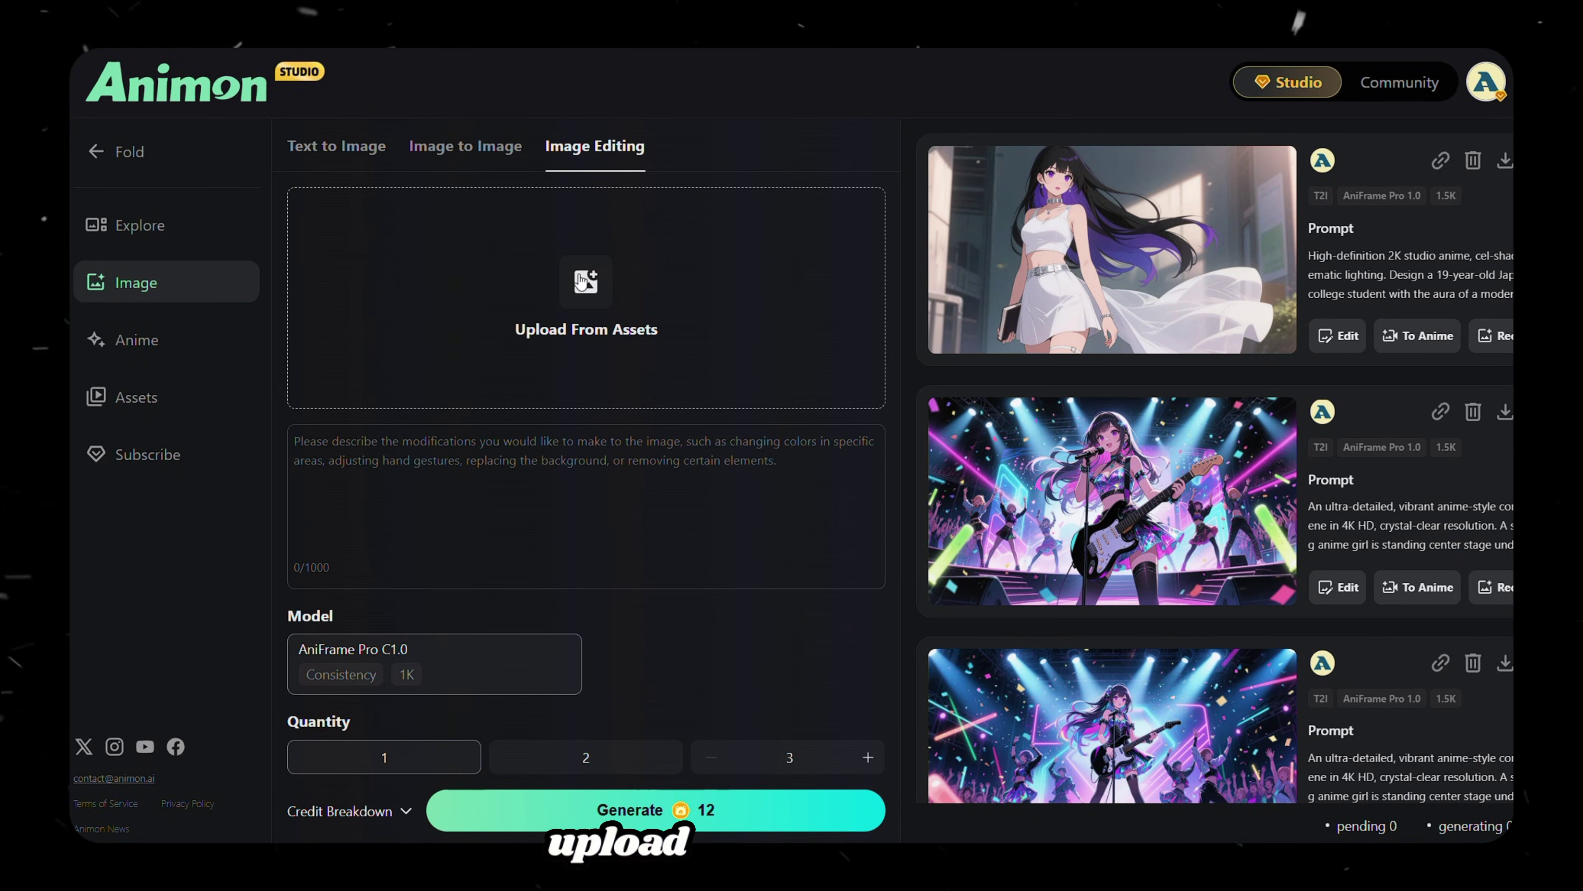
click(589, 309)
click(534, 268)
click(1149, 703)
click(567, 492)
text(she is standing straight to the camera, and background is white)
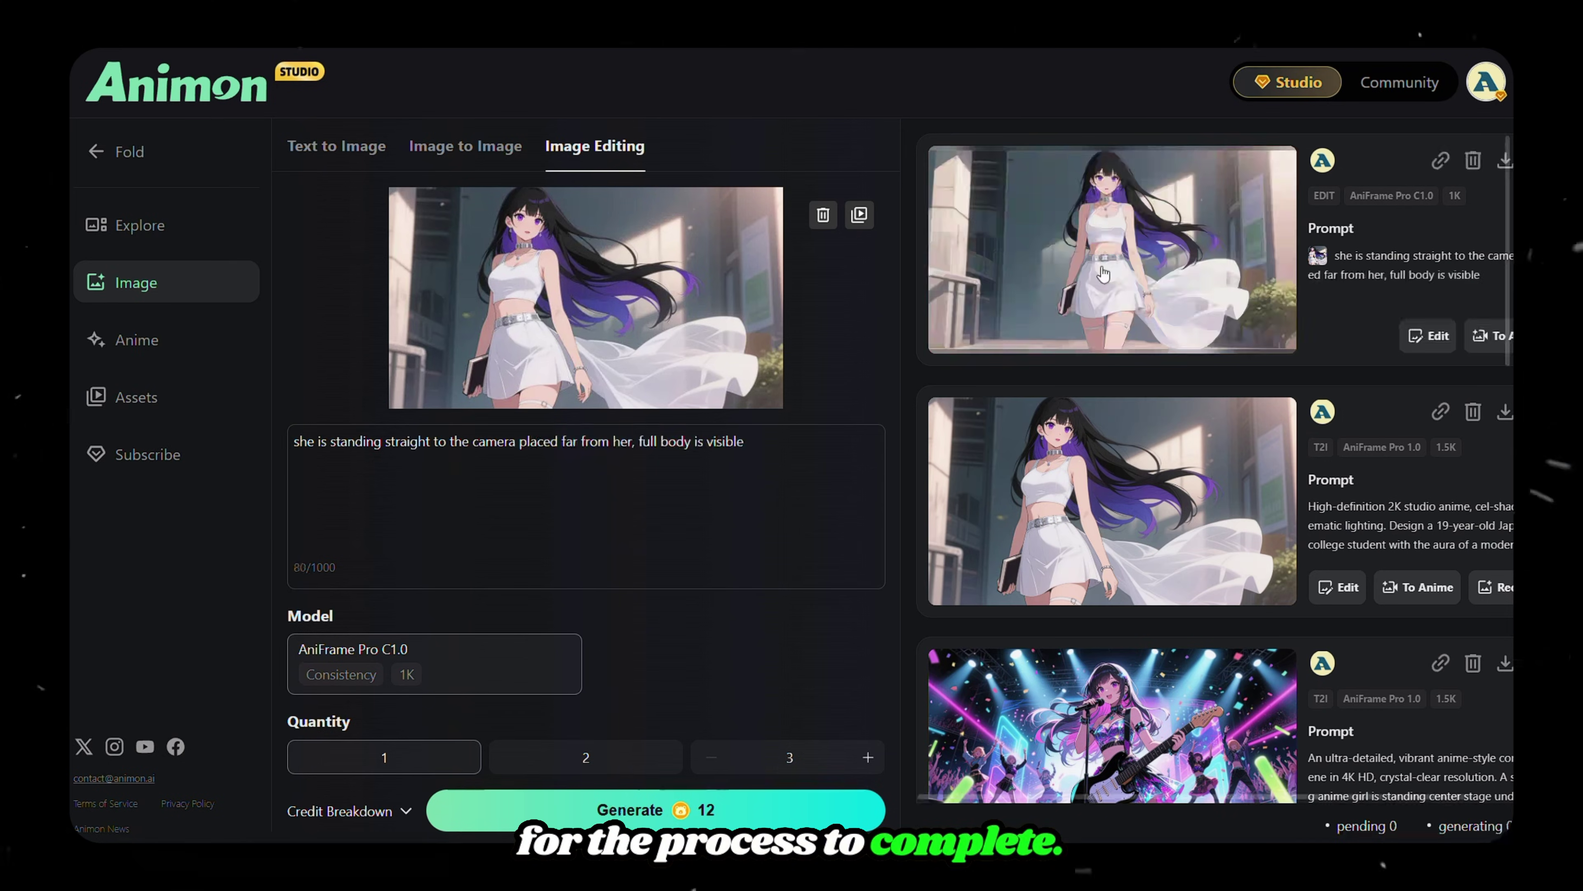
- Inspect the edited heroine, then paste the Lyric Line 1 cityscape prompt into Text to Image
click(1102, 272)
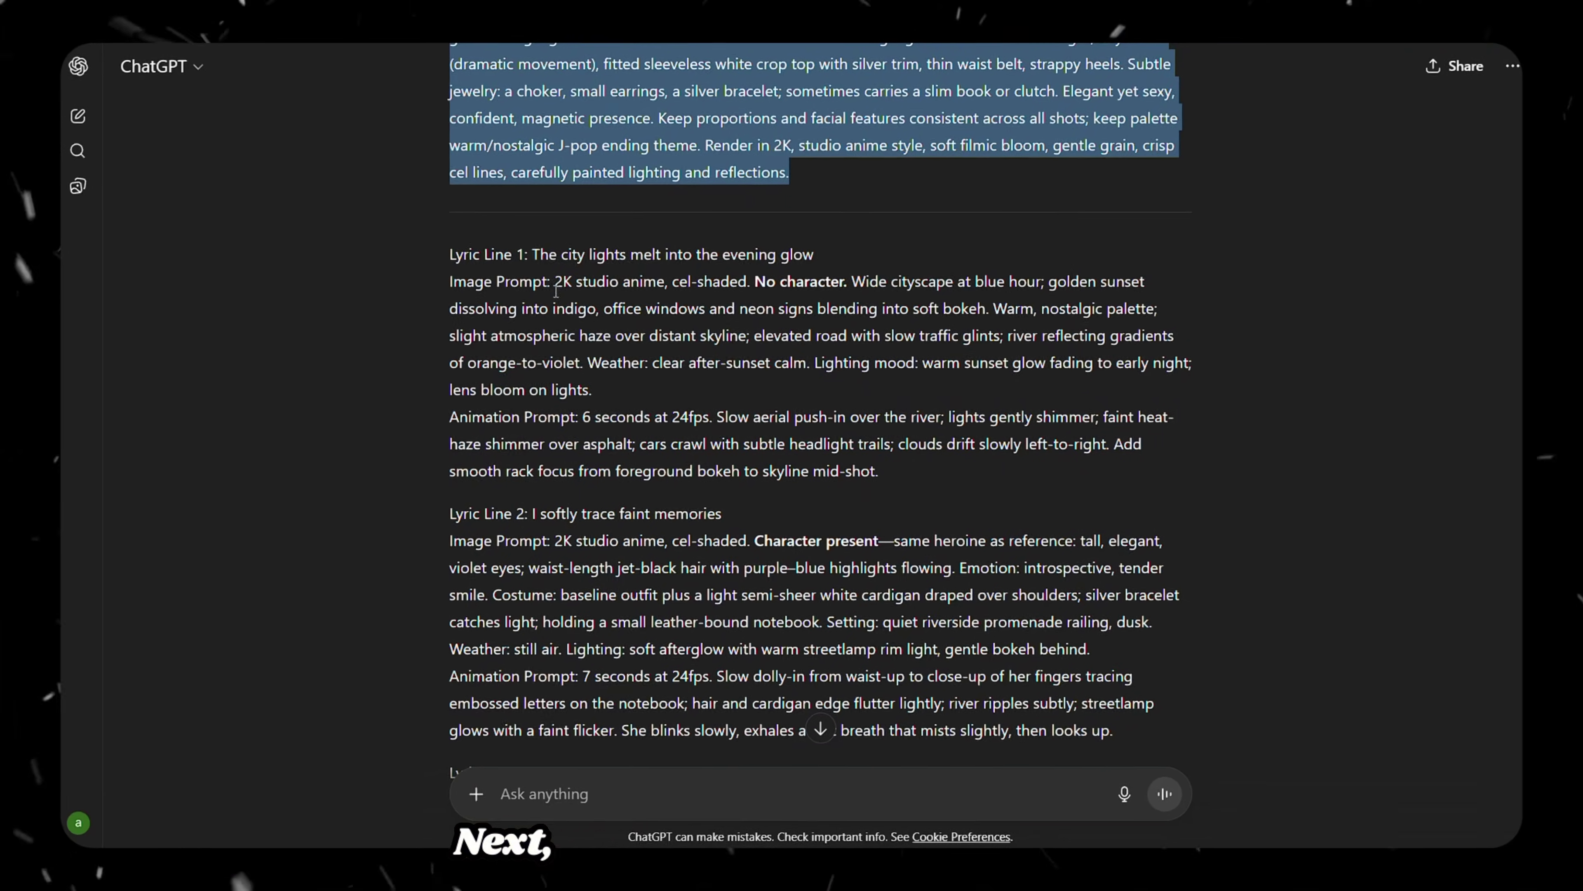
click(558, 288)
drag(558, 289, 630, 389)
key(ctrl+c)
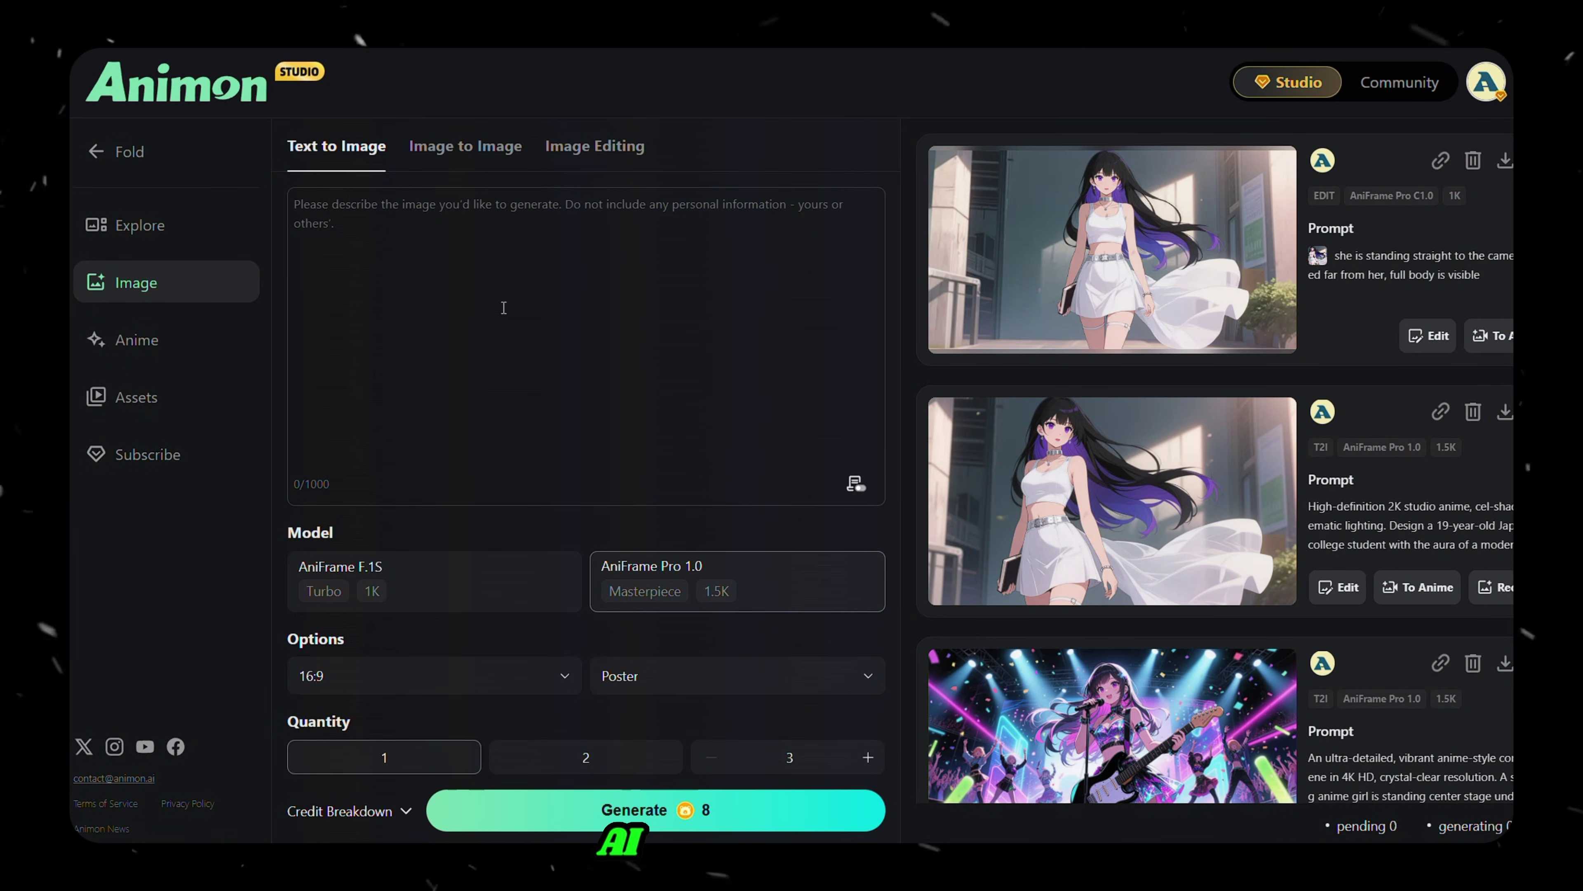
click(504, 307)
key(ctrl+v)
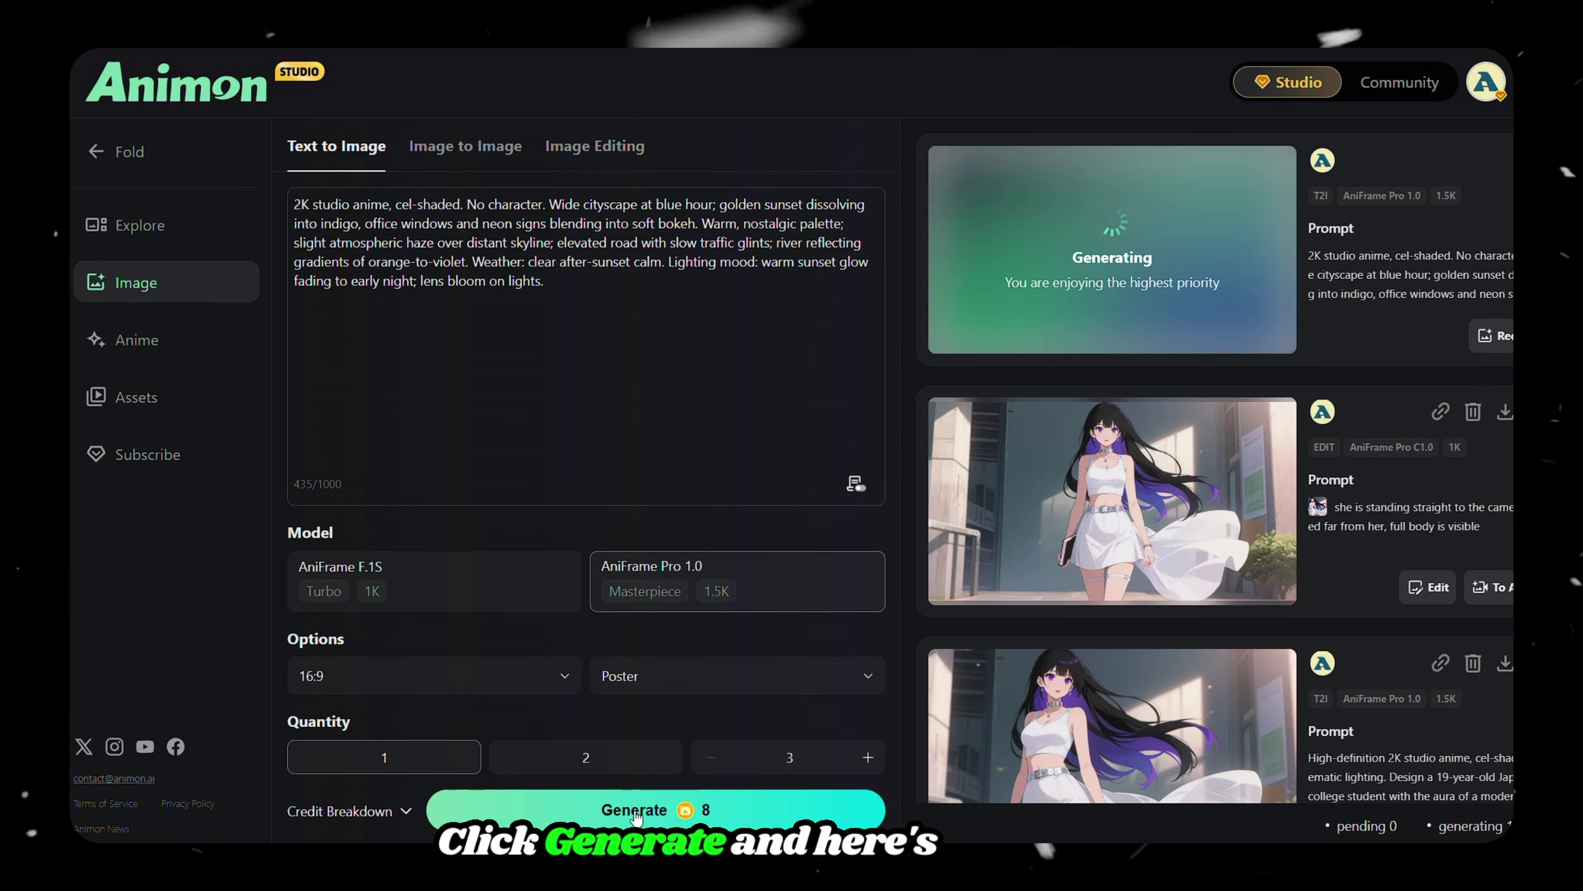
- Open the finished blue-hour city image with the bus, paper crane and neon 未来へ text
click(1104, 261)
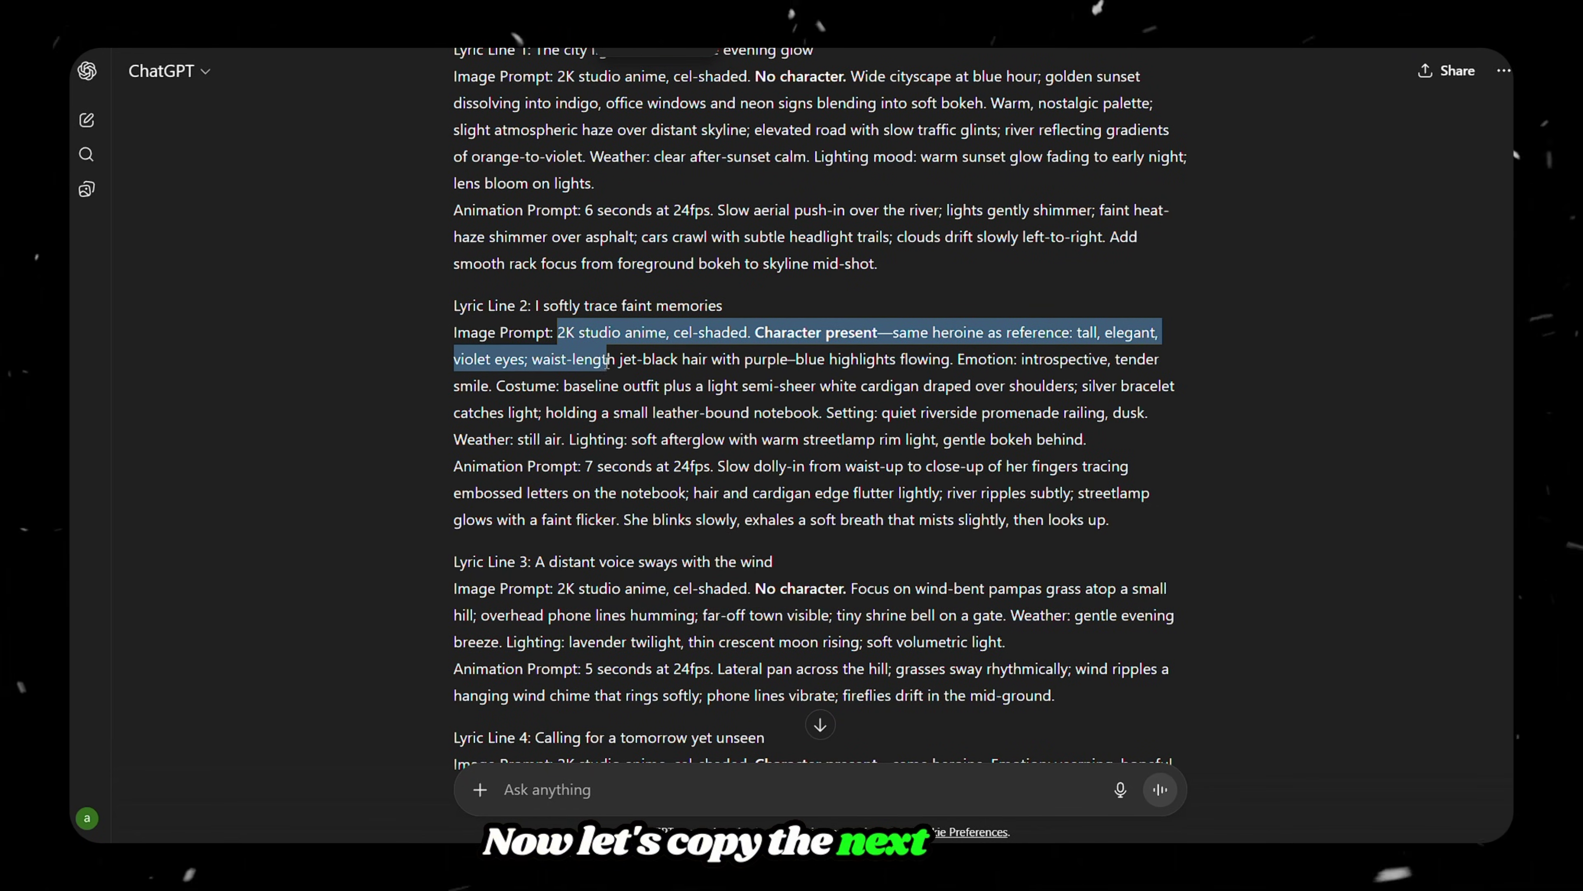
- Paste the Lyric Line 2 notebook-by-the-river prompt, keep Poster style, generate and preview the result
drag(607, 360, 1038, 445)
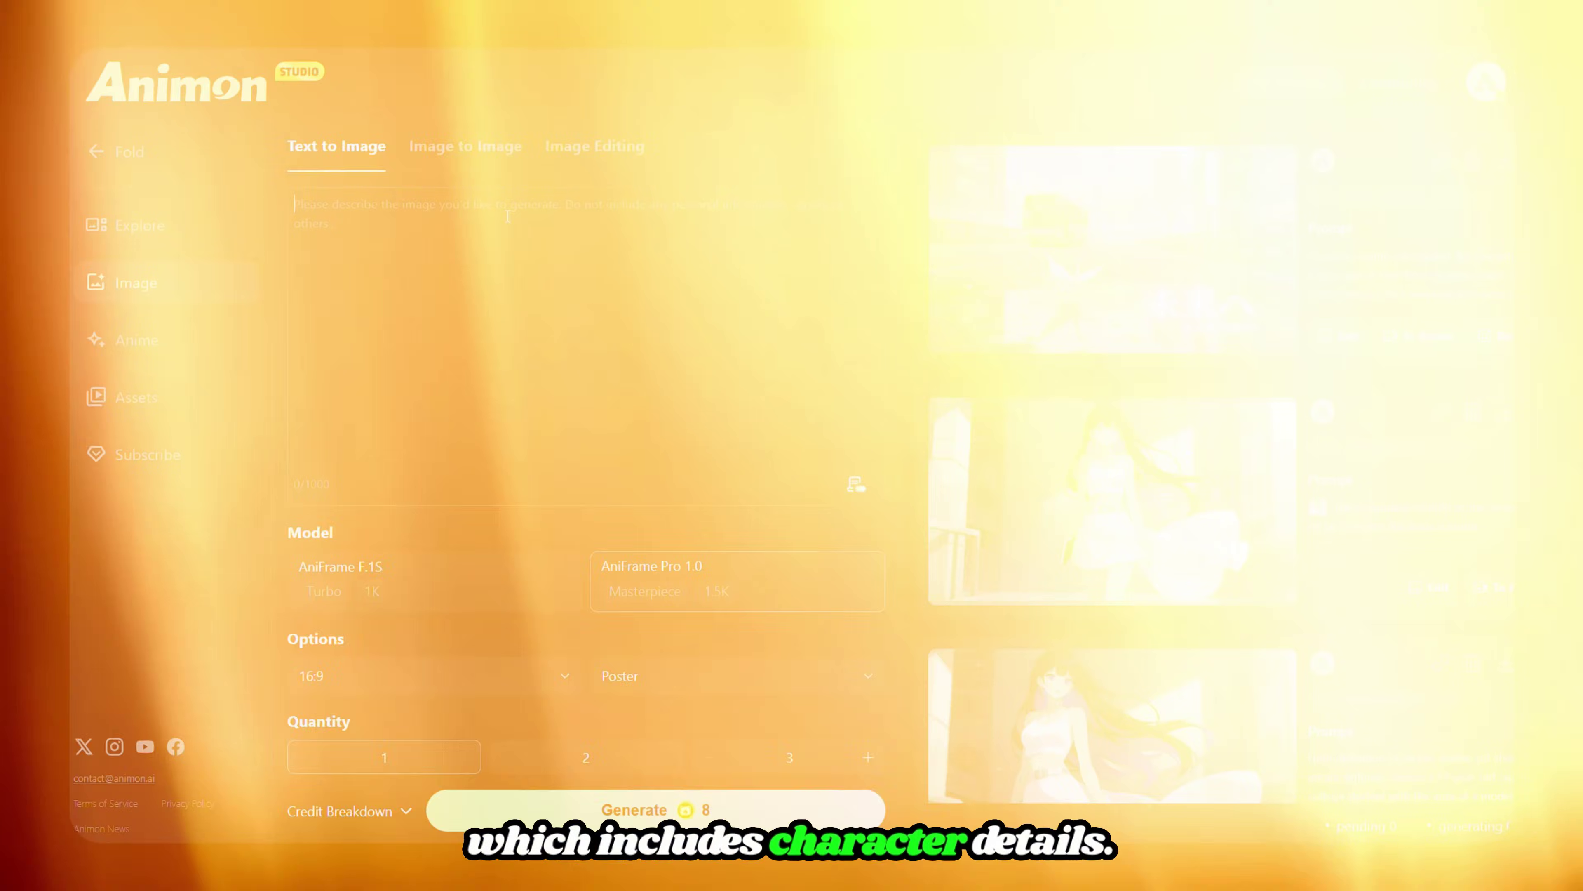
text(2K studio anime, cel-shaded. Character present—same heroine as reference: tall, elegant, violet eyes; waist-length jet-black hair with purple–blue highlights flowing. Emotion: introspective, tender smile. Costume: baseline outfit plus a light semi-sheer white cardigan draped over shoulders; silver bracelet catches light; holding a small leather-bound notebook. Setting: quiet riverside promenade railing, dusk. Weather: still air. Lighting: soft afterglow with warm streetlamp rim light, gentle bokeh behind.)
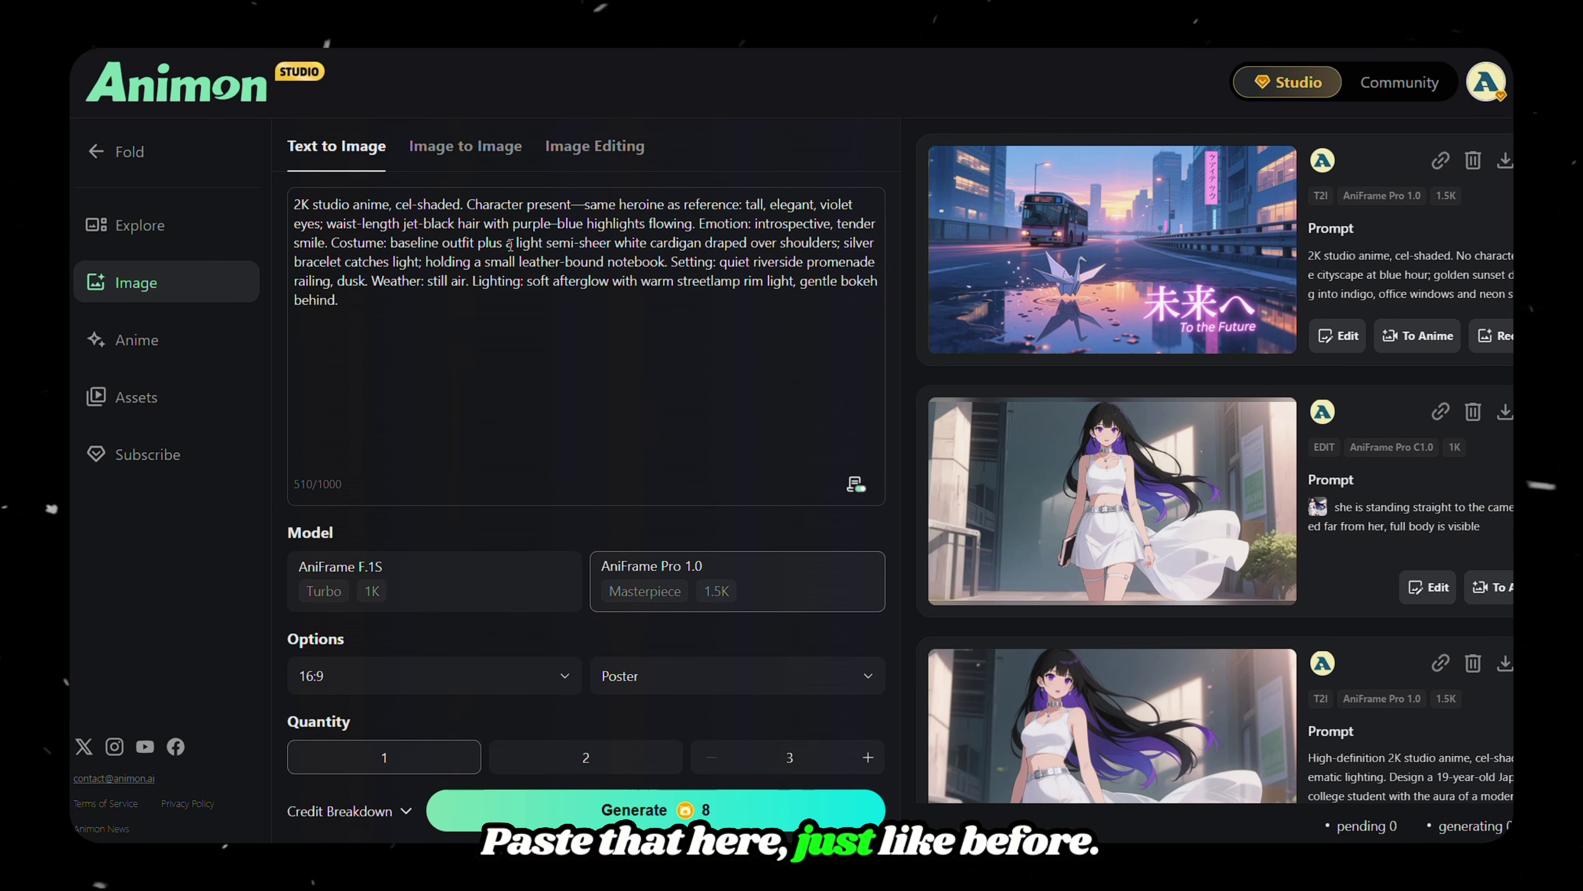
click(736, 676)
click(516, 707)
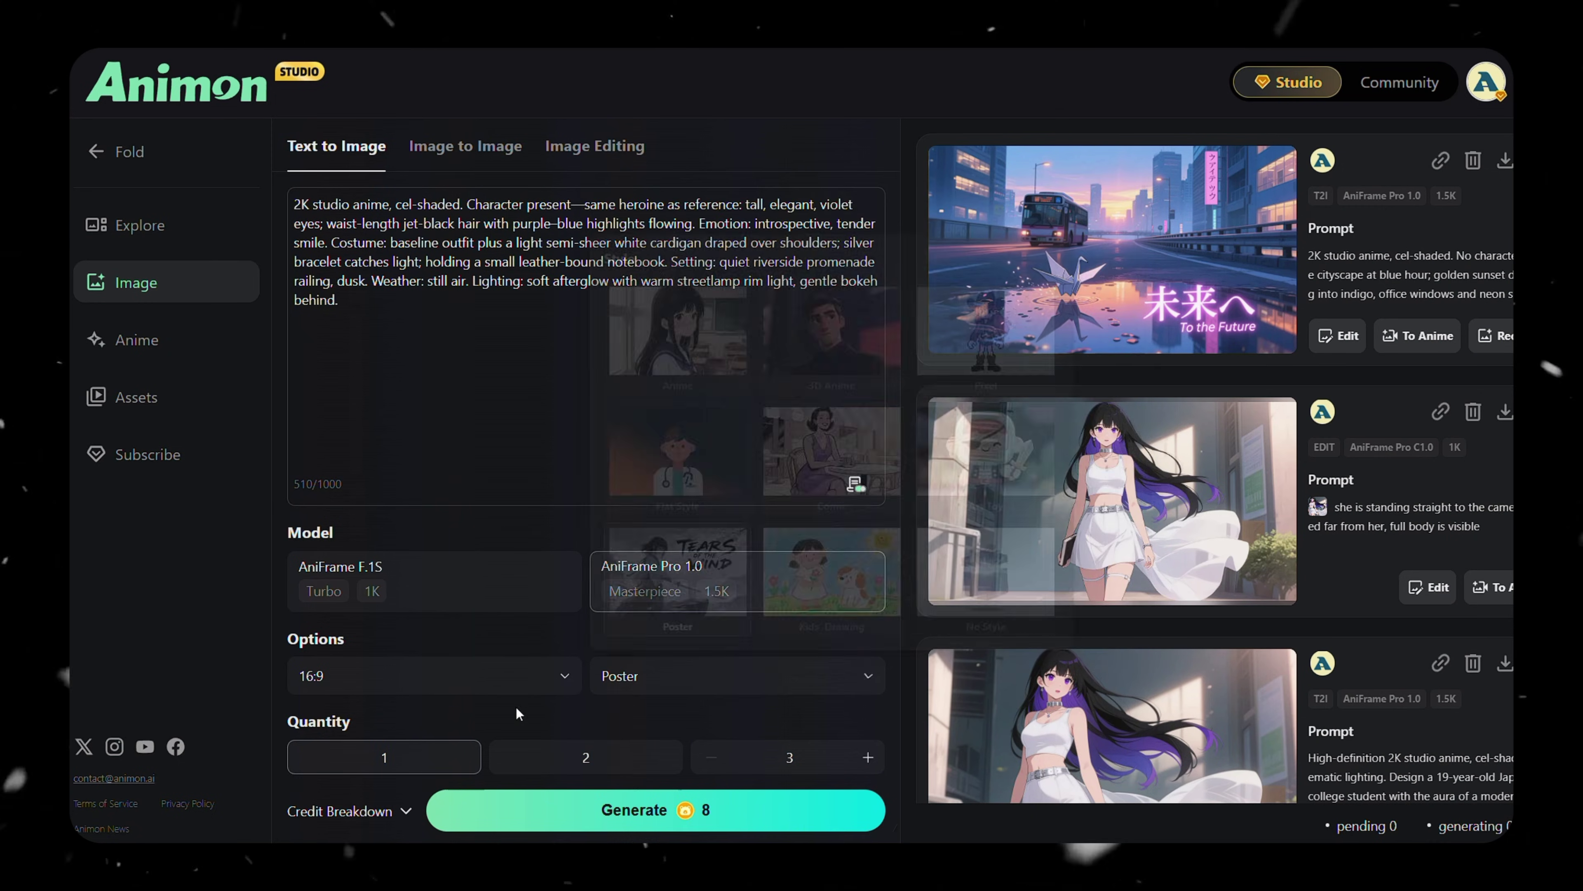
click(645, 811)
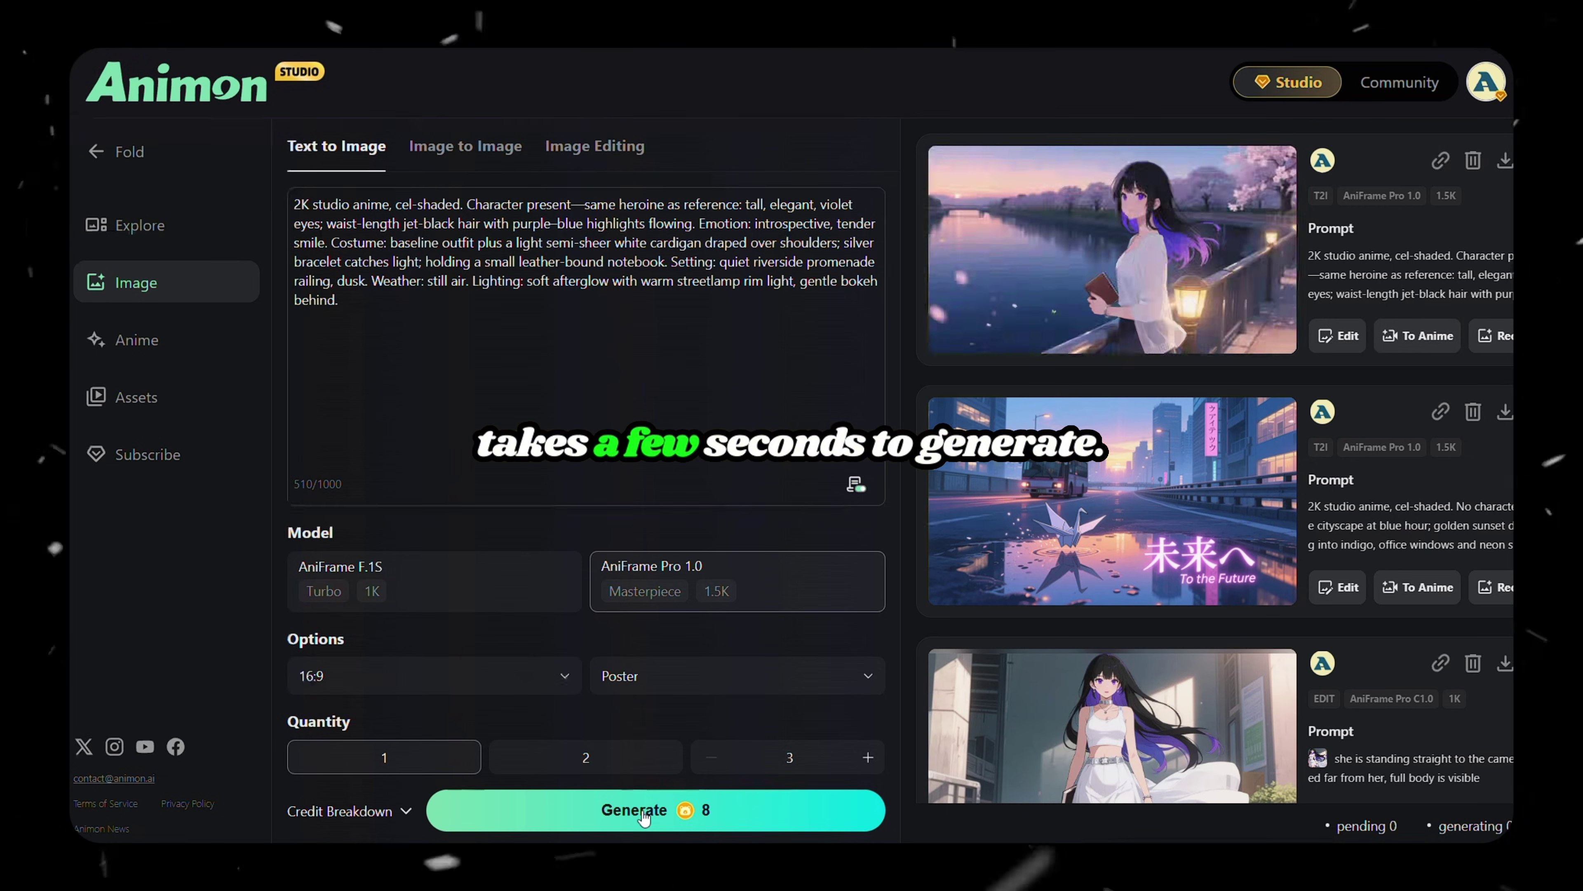
click(1118, 182)
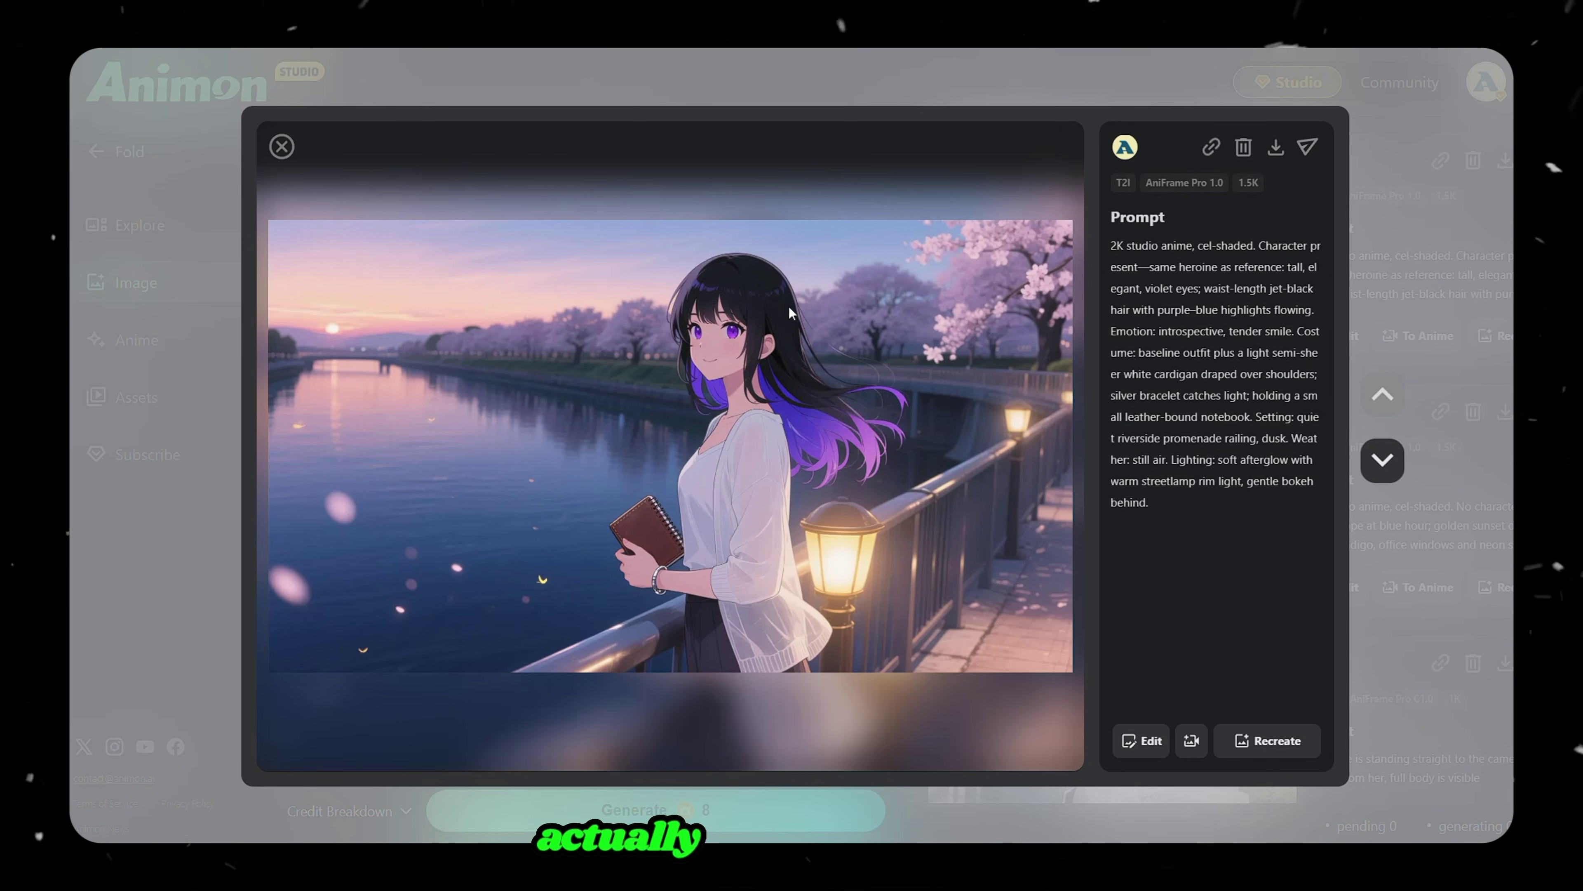
click(1438, 216)
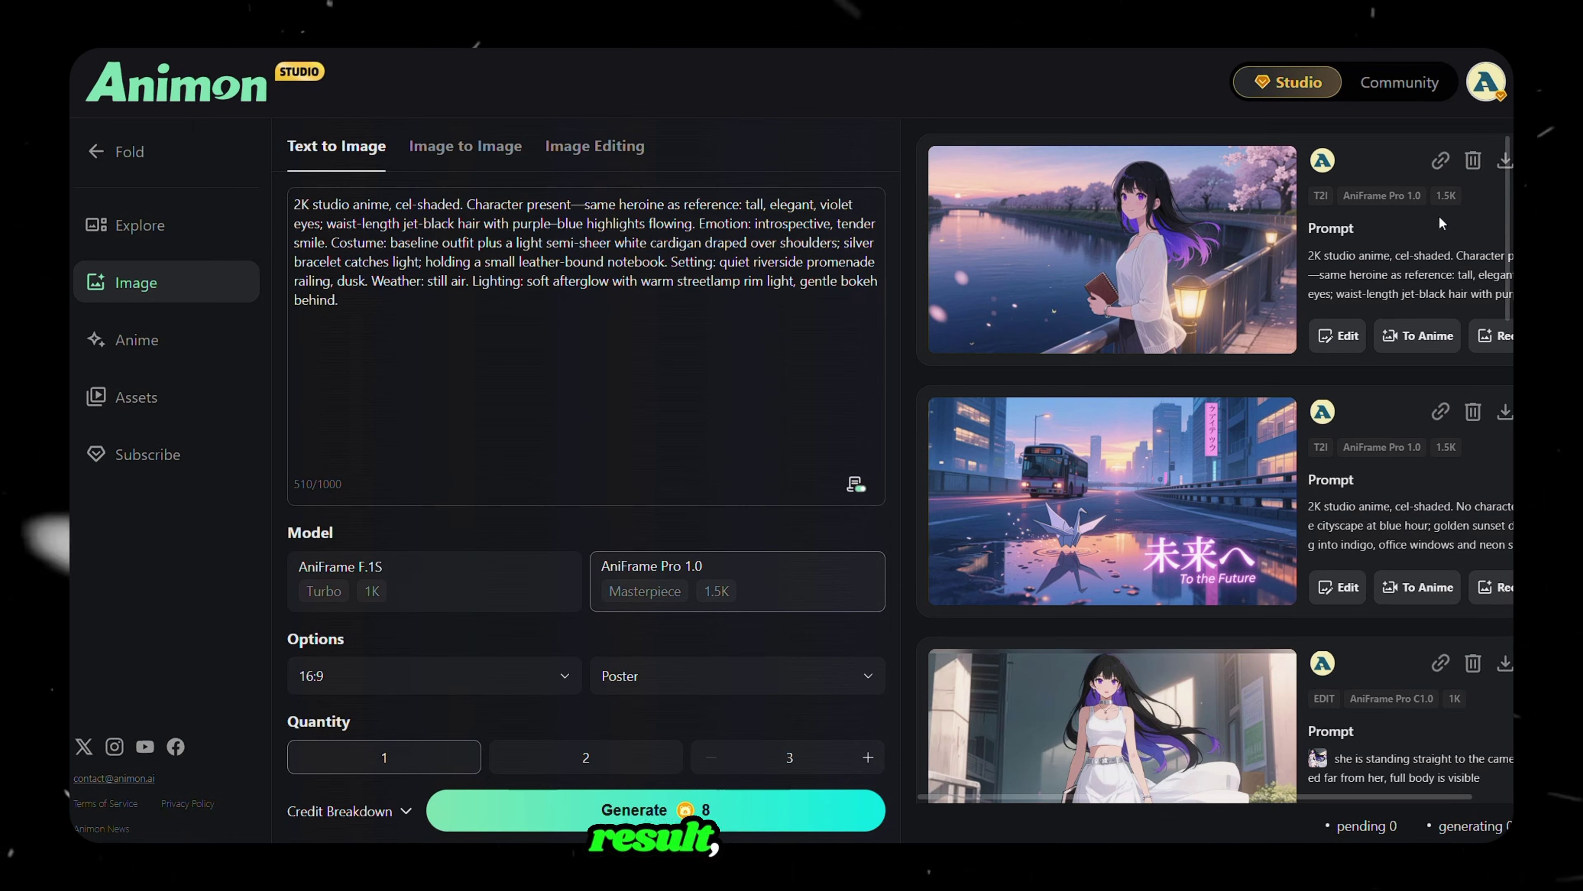
- Load the original heroine as the Image to Image reference and paste the Lyric Line 2 prompt
click(469, 167)
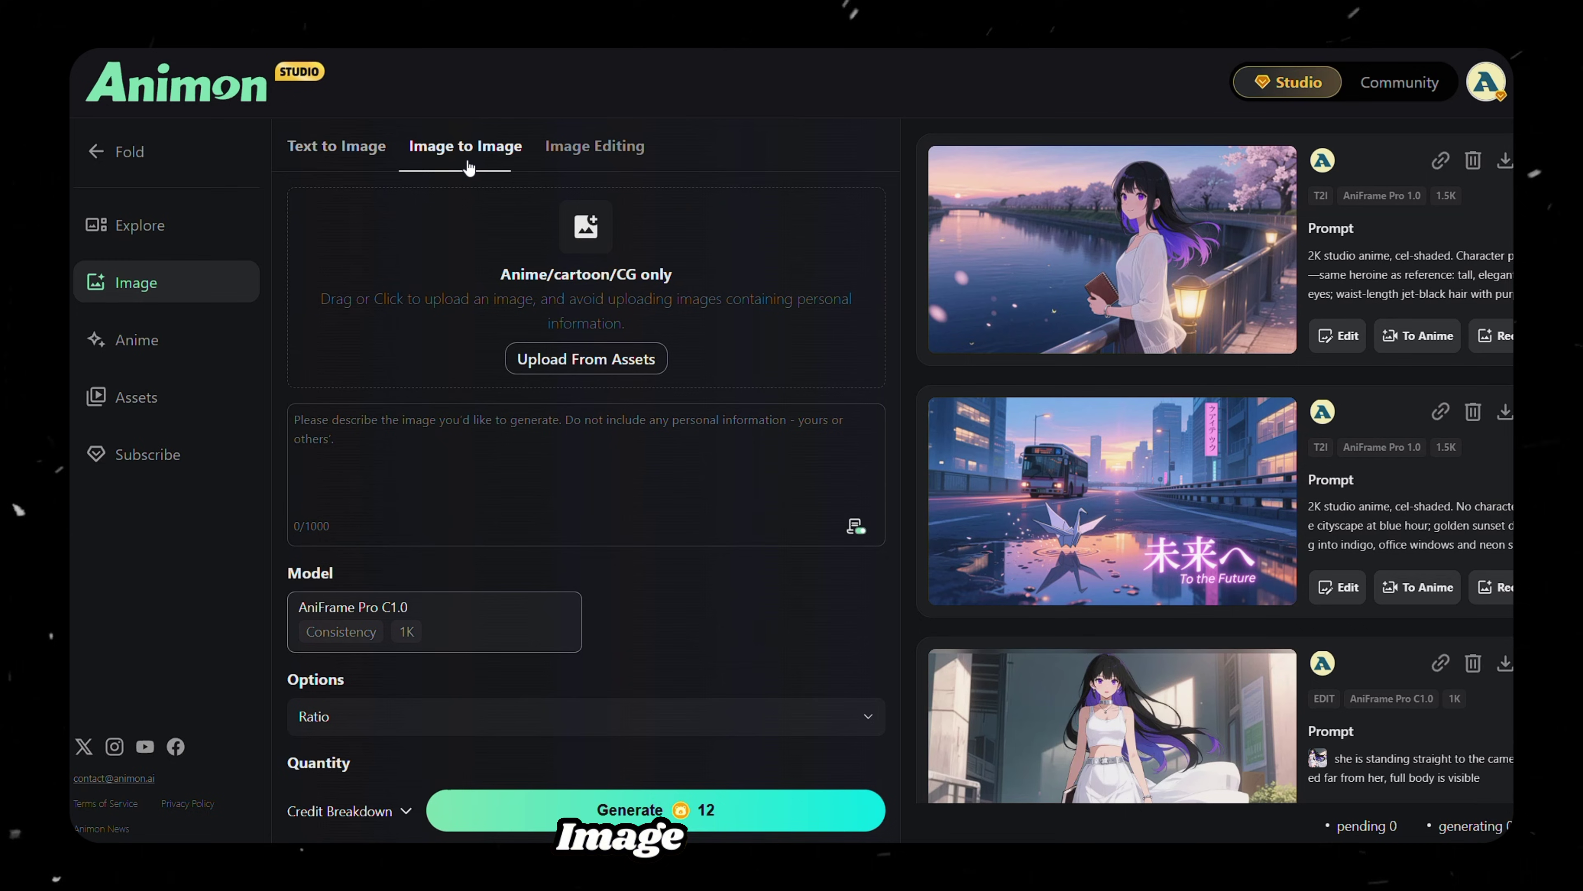
click(604, 357)
click(1148, 703)
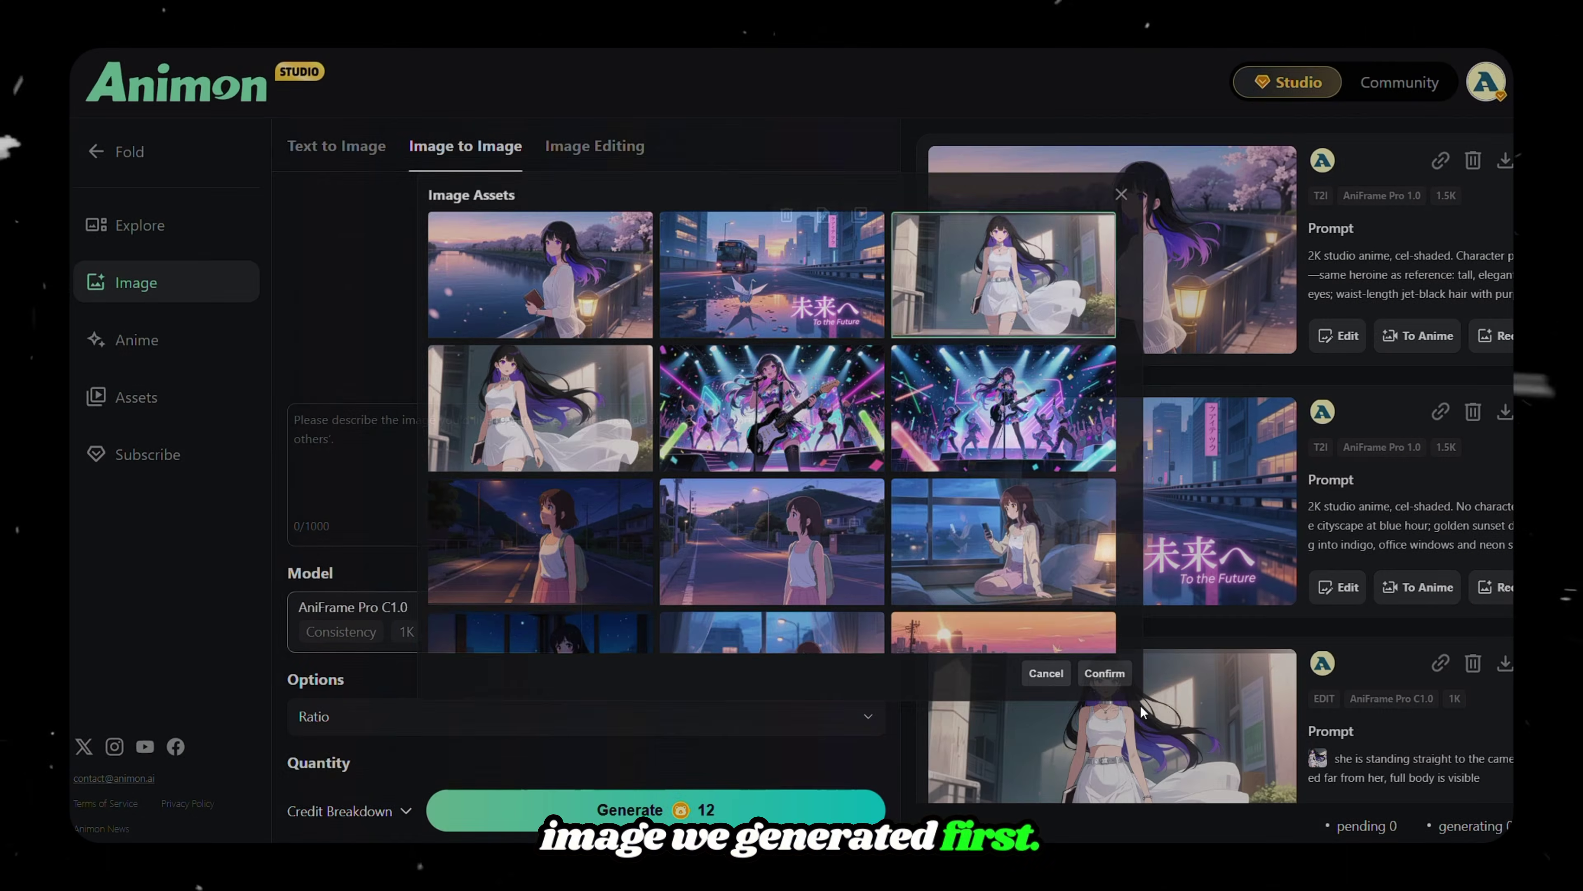
click(423, 428)
key(ctrl+v)
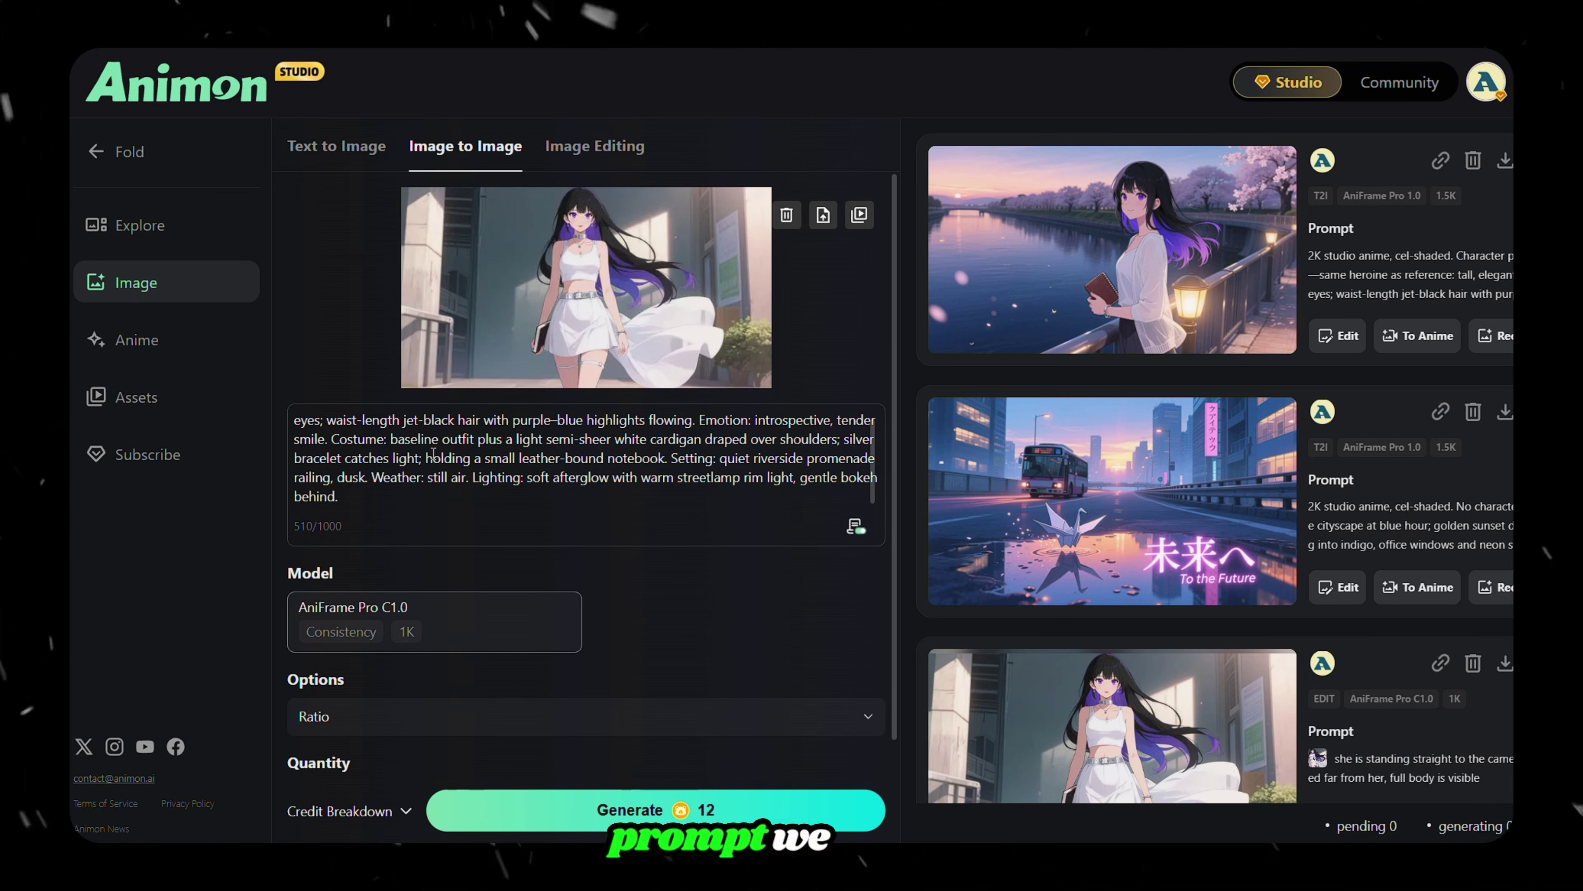
- Set the ratio to 16:9, generate, and enlarge the resulting night riverside image
scroll(436, 455, up, 3)
scroll(514, 686, down, 4)
click(514, 686)
click(833, 596)
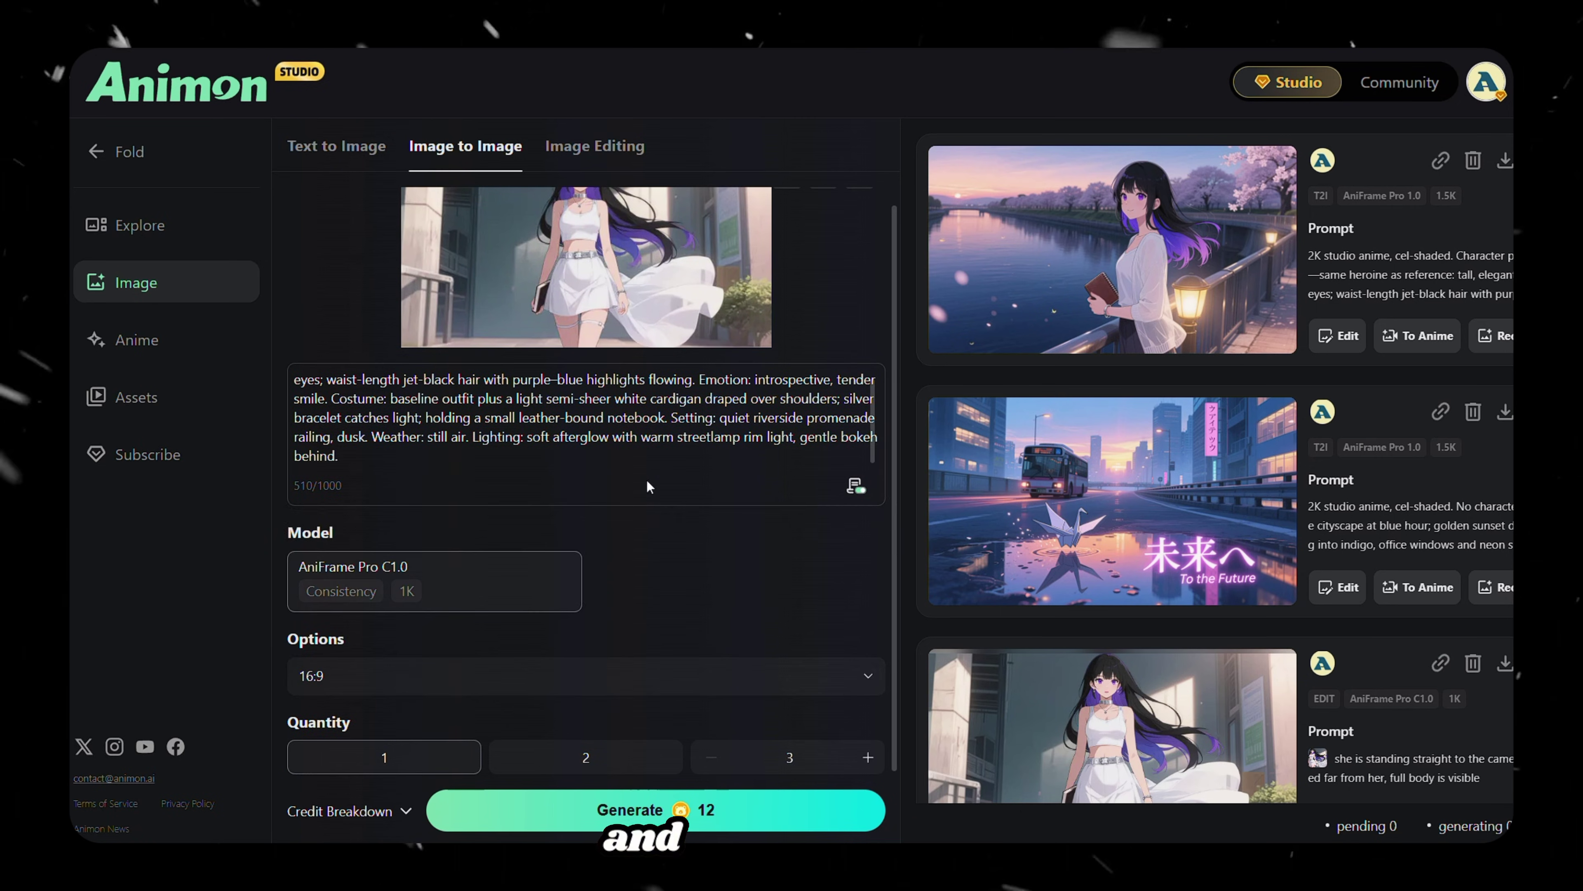
click(678, 811)
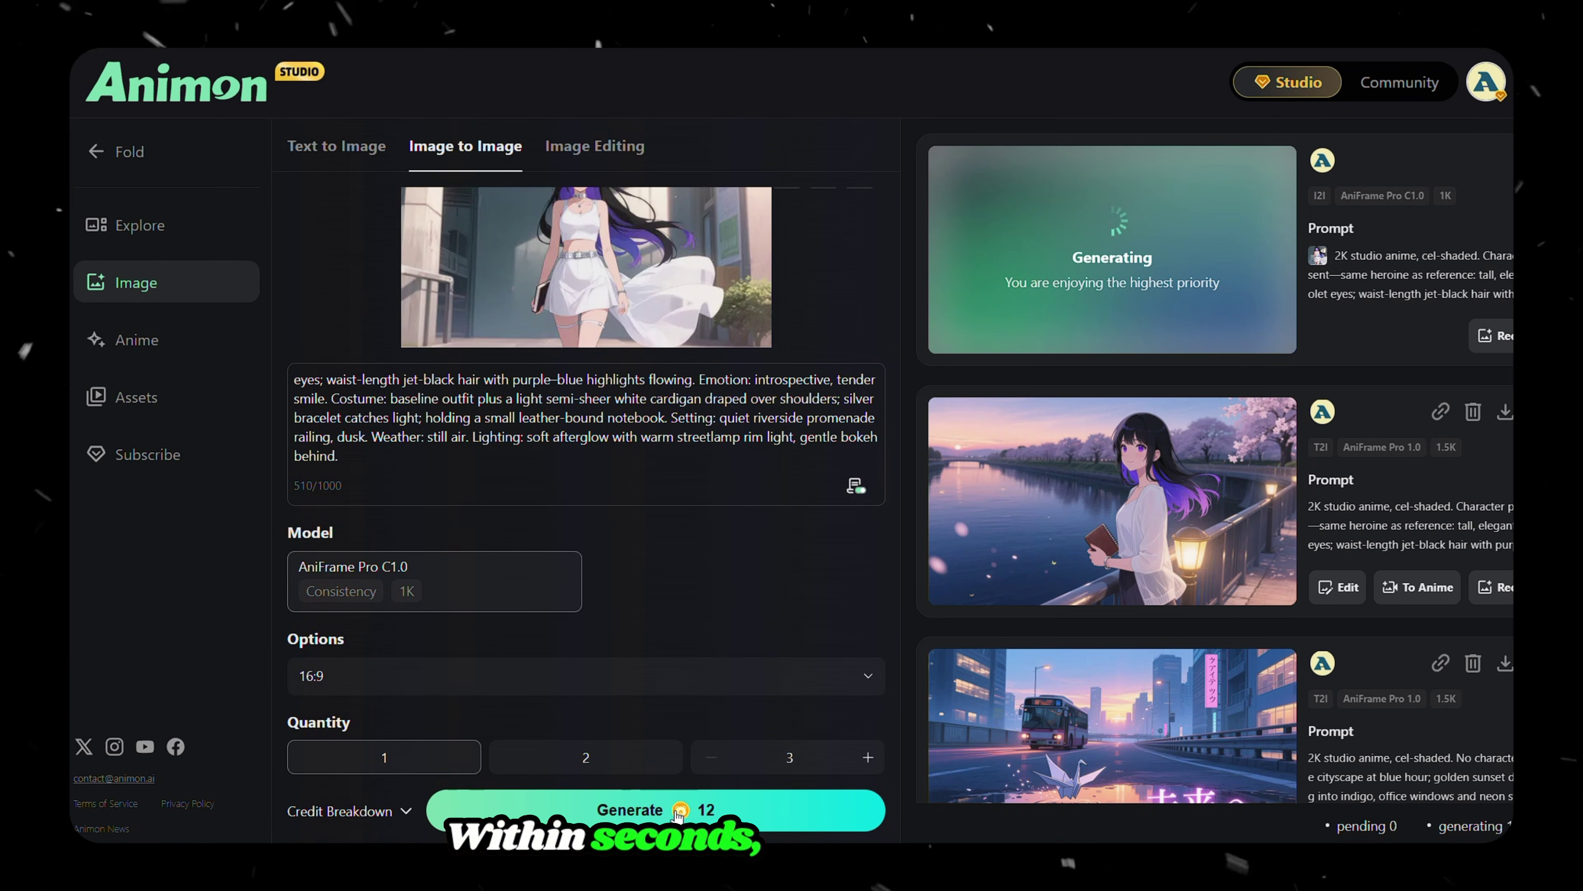
scroll(696, 406, up, 2)
click(1131, 254)
mouse_move(1130, 254)
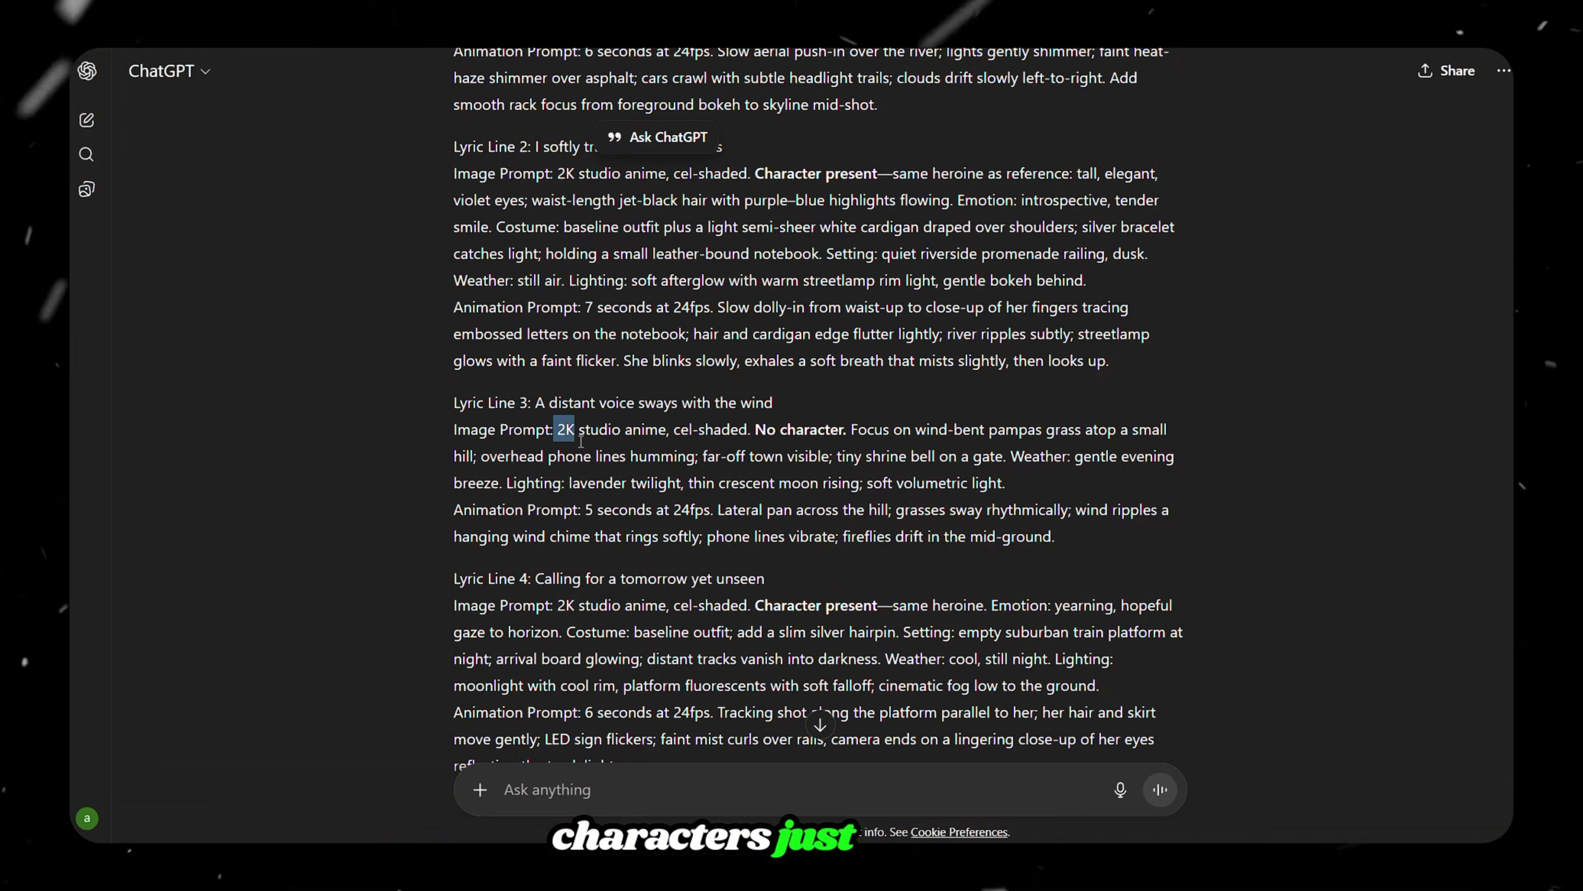
- Generate the Lyric Line 3 pampas-grass twilight image from the copied prompt and enlarge the result
drag(554, 430, 997, 474)
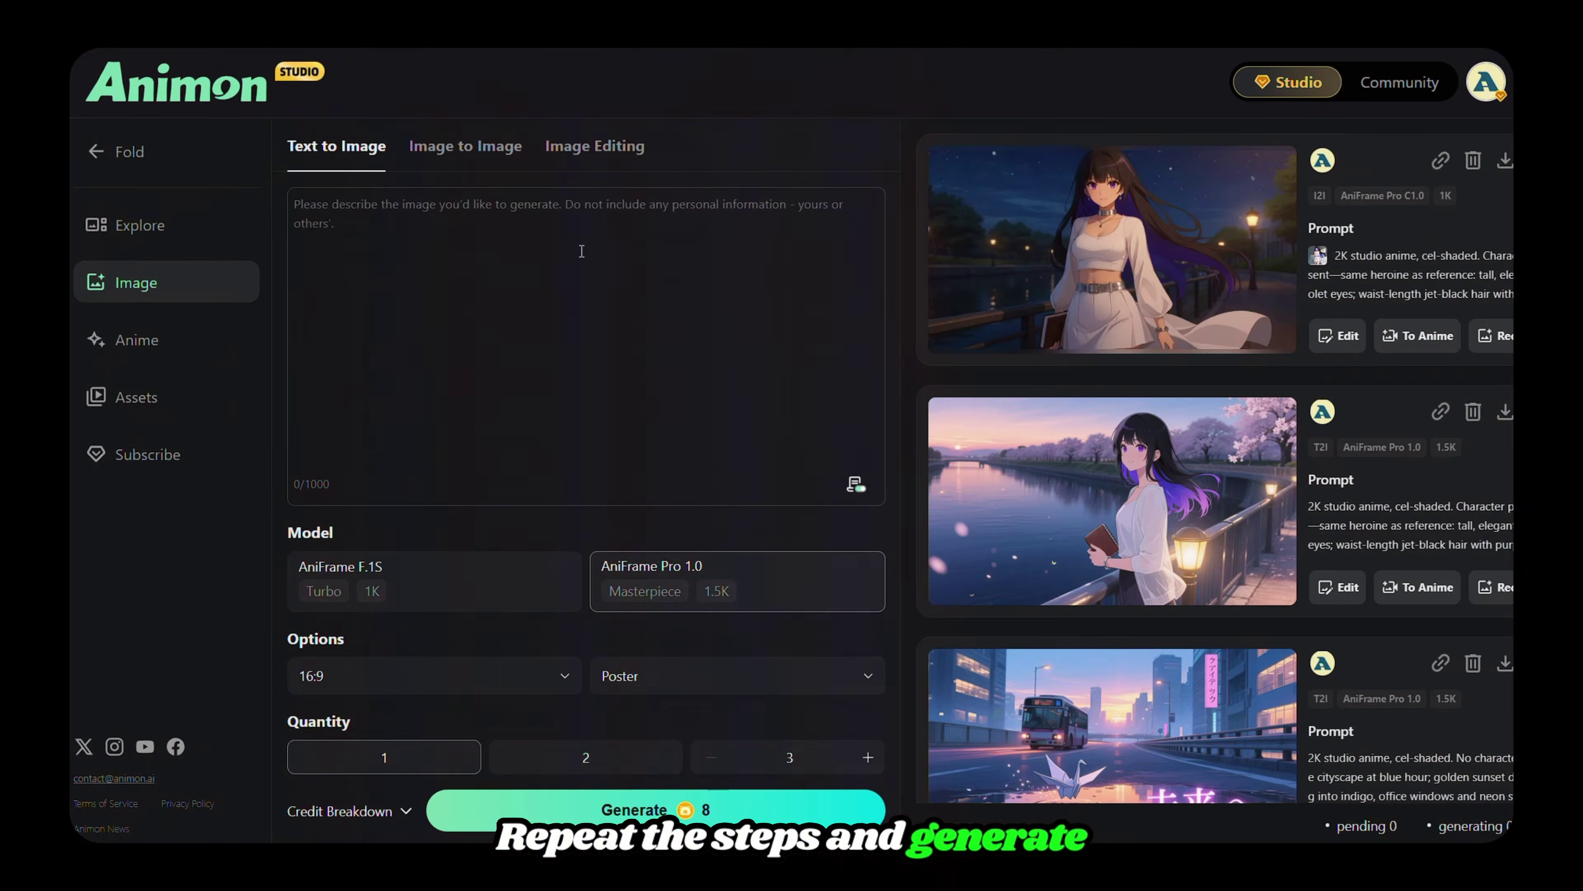
text(2K studio anime, cel-shaded. No character. Focus on wind-bent pampas grass atop a small hill; overhead phone lines humming; far-off town visible; tiny shrine bell on a gate. Weather: gentle evening breeze. Lighting: lavender twilight, thin crescent moon rising; soft volumetric light.)
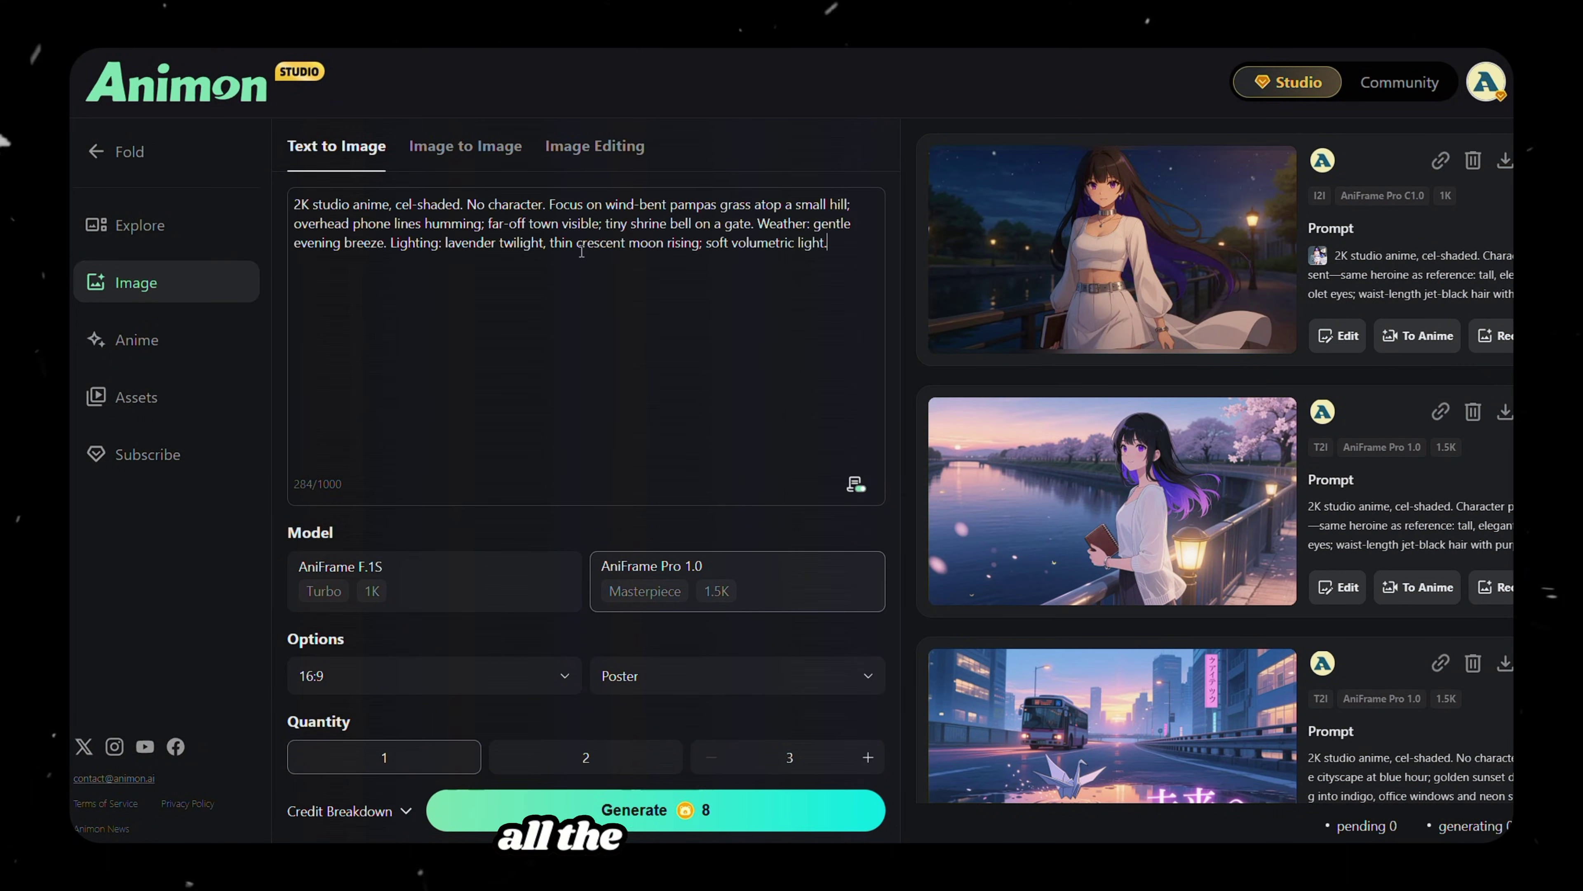
click(630, 810)
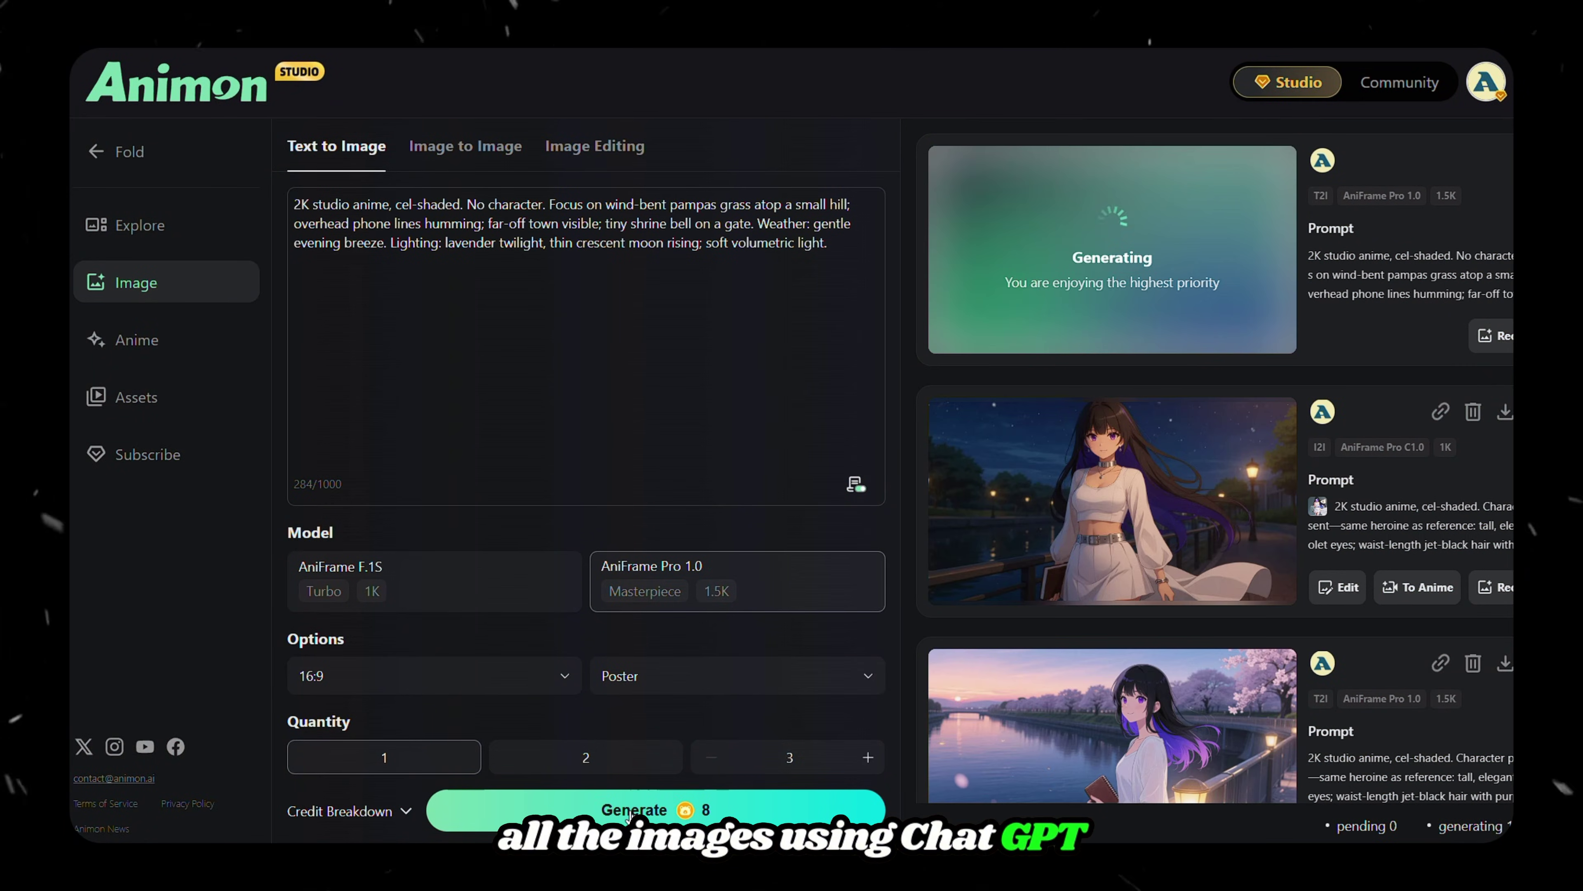
click(1093, 273)
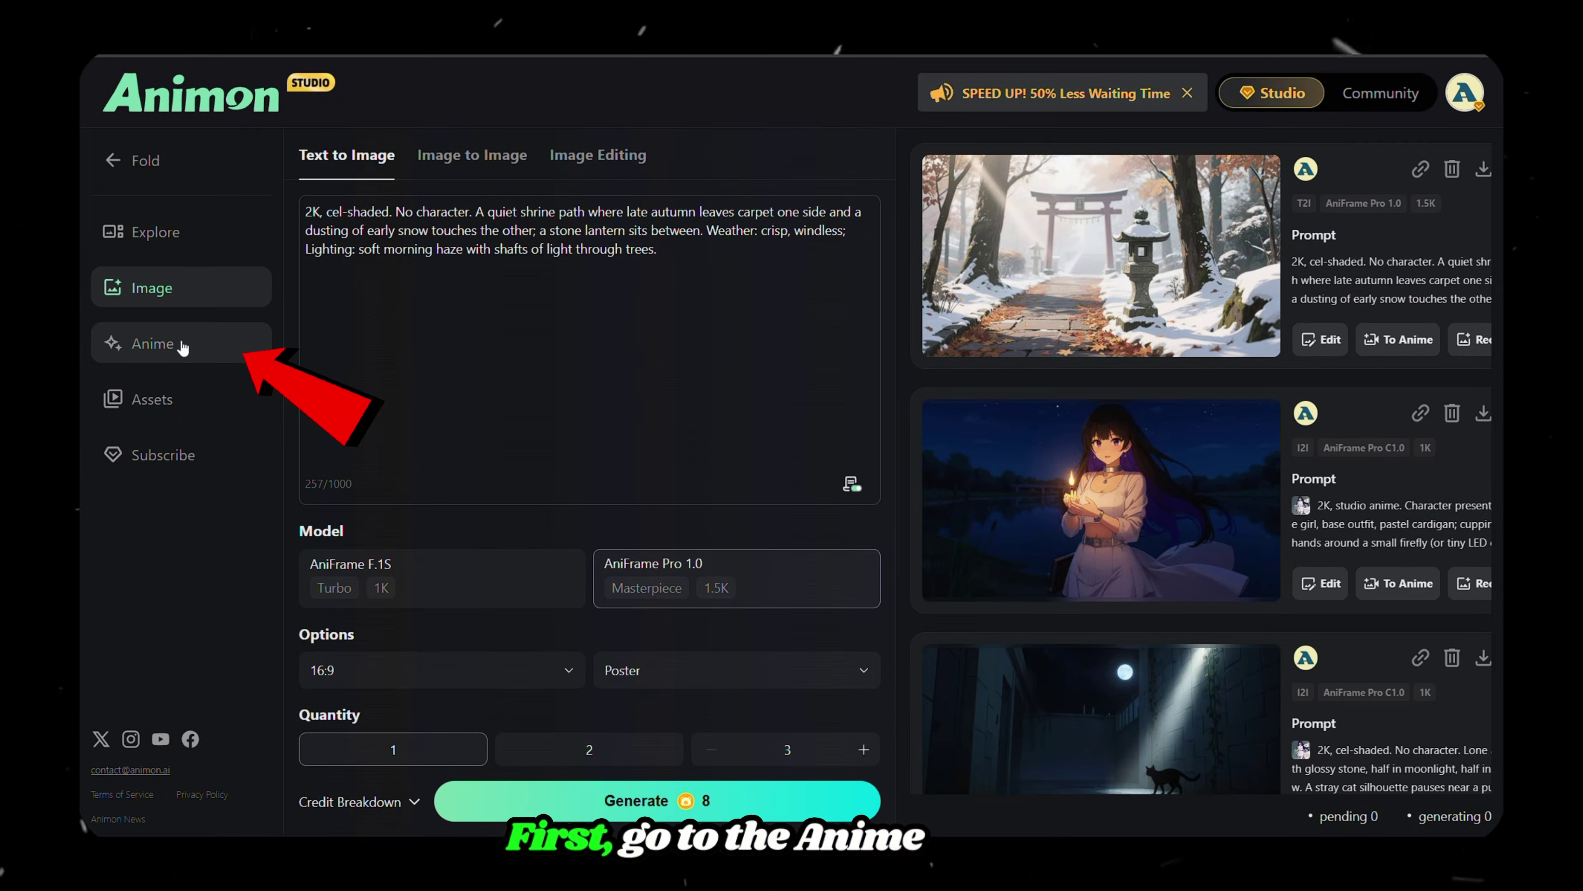
- In Image to Anime, load the paper-crane city street image from Assets
click(183, 347)
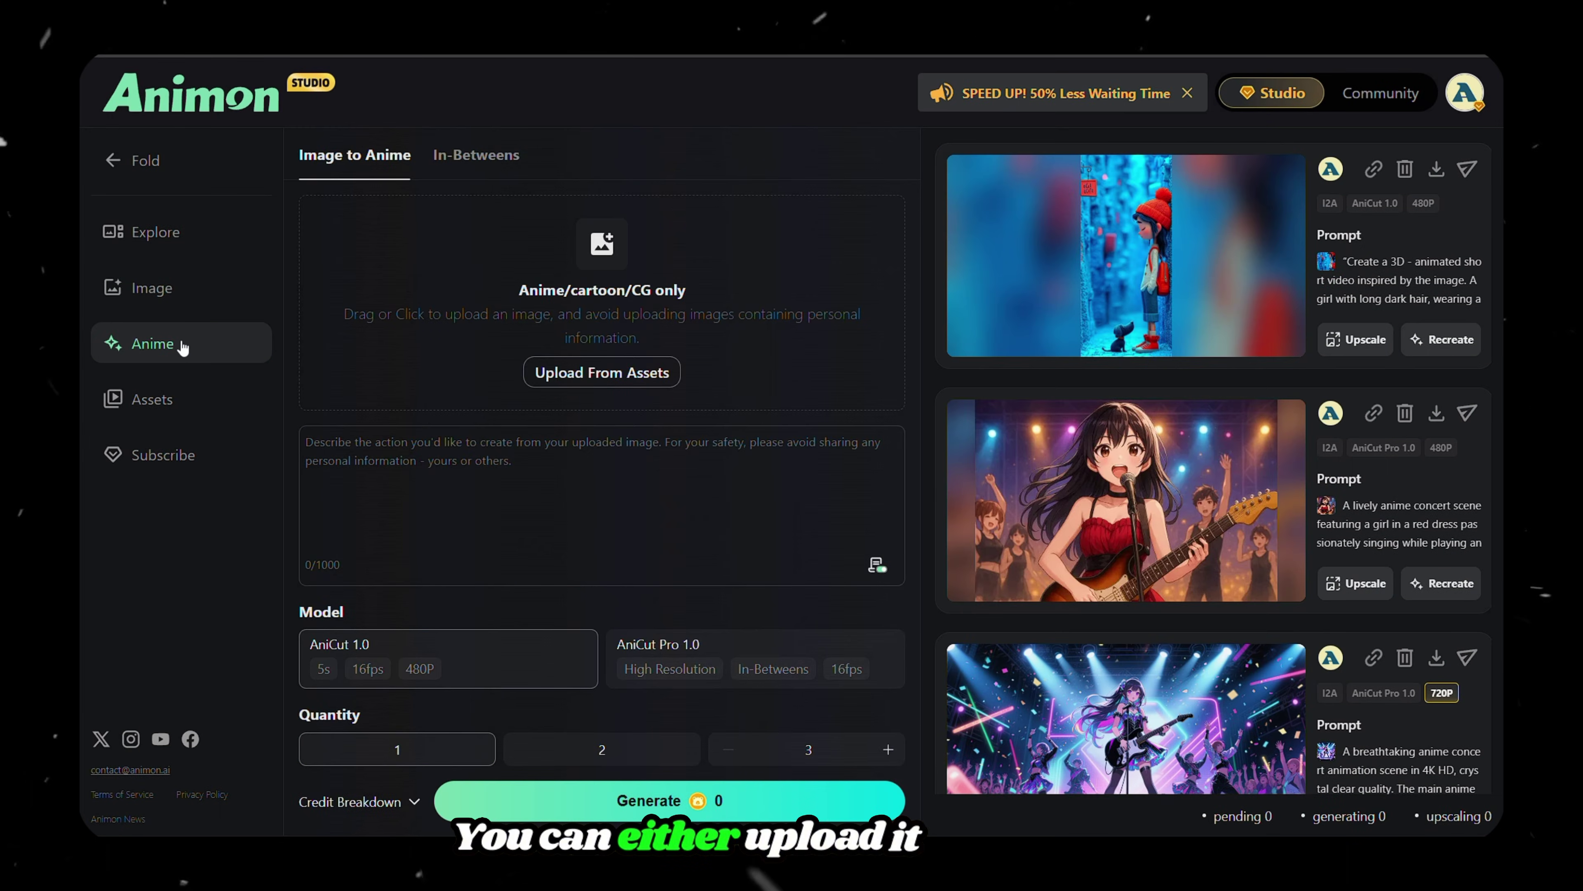
click(607, 377)
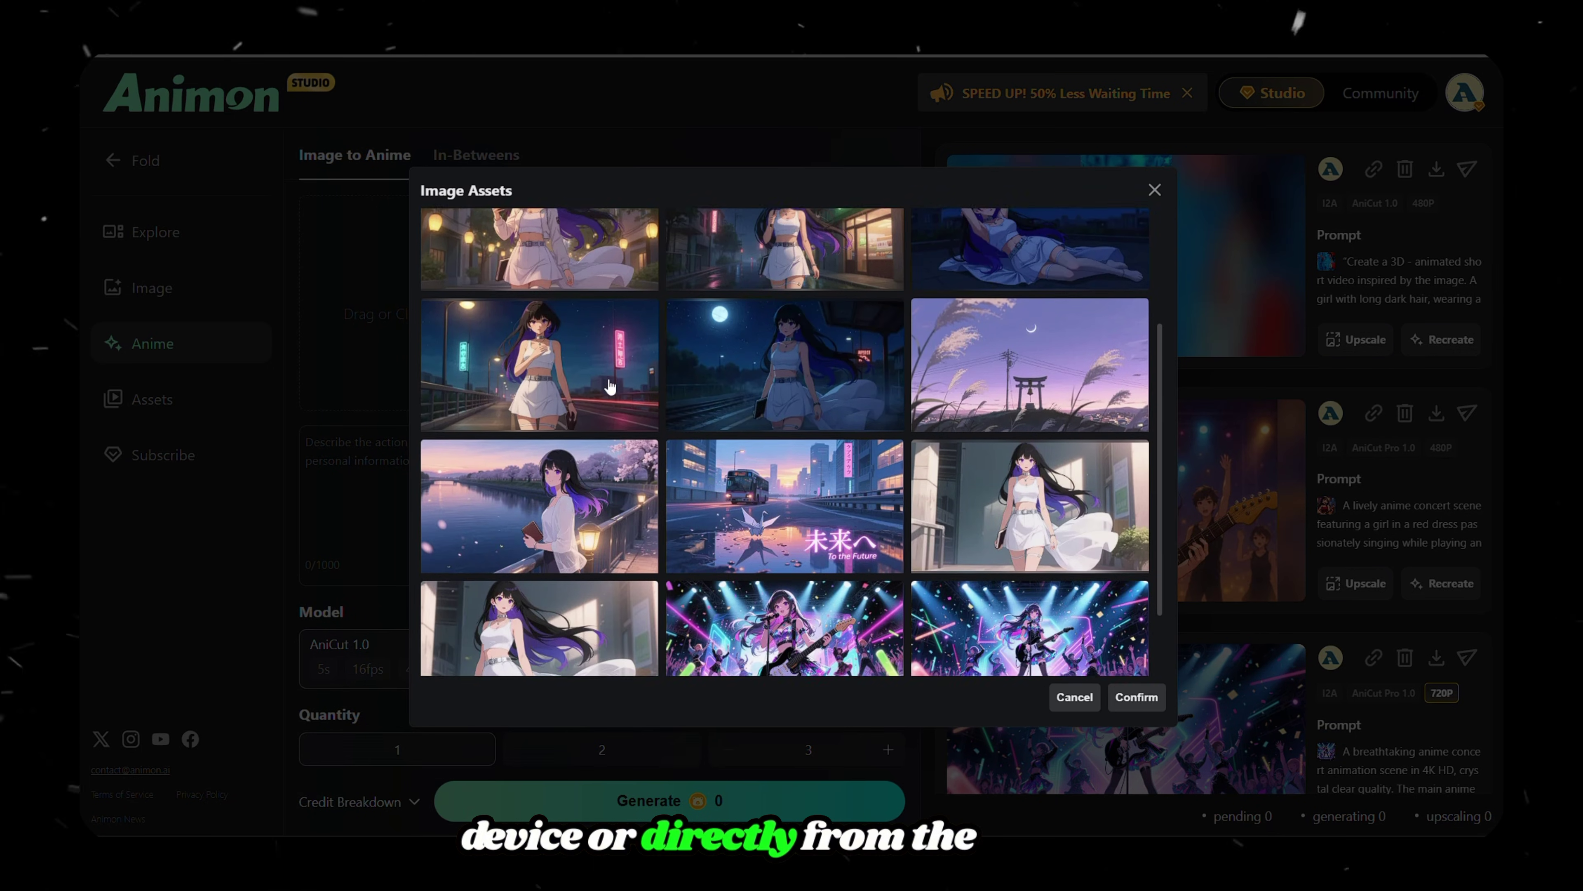
click(608, 384)
click(1137, 697)
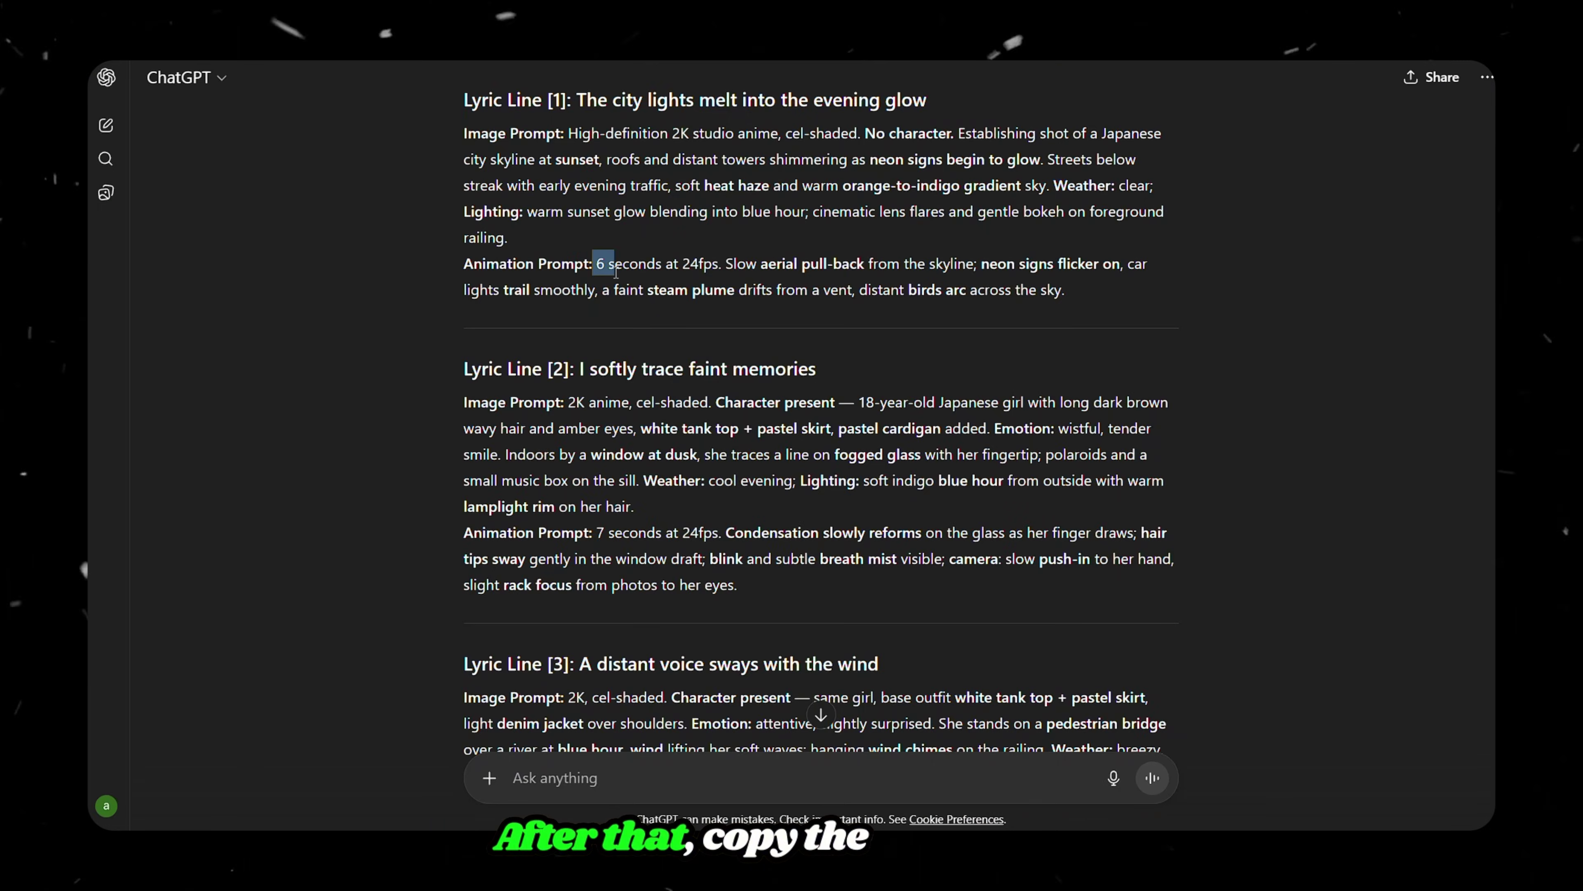
- Paste the first line's 6-second aerial pull-back animation prompt from ChatGPT into the prompt box
drag(616, 272, 1130, 295)
key(ctrl+c)
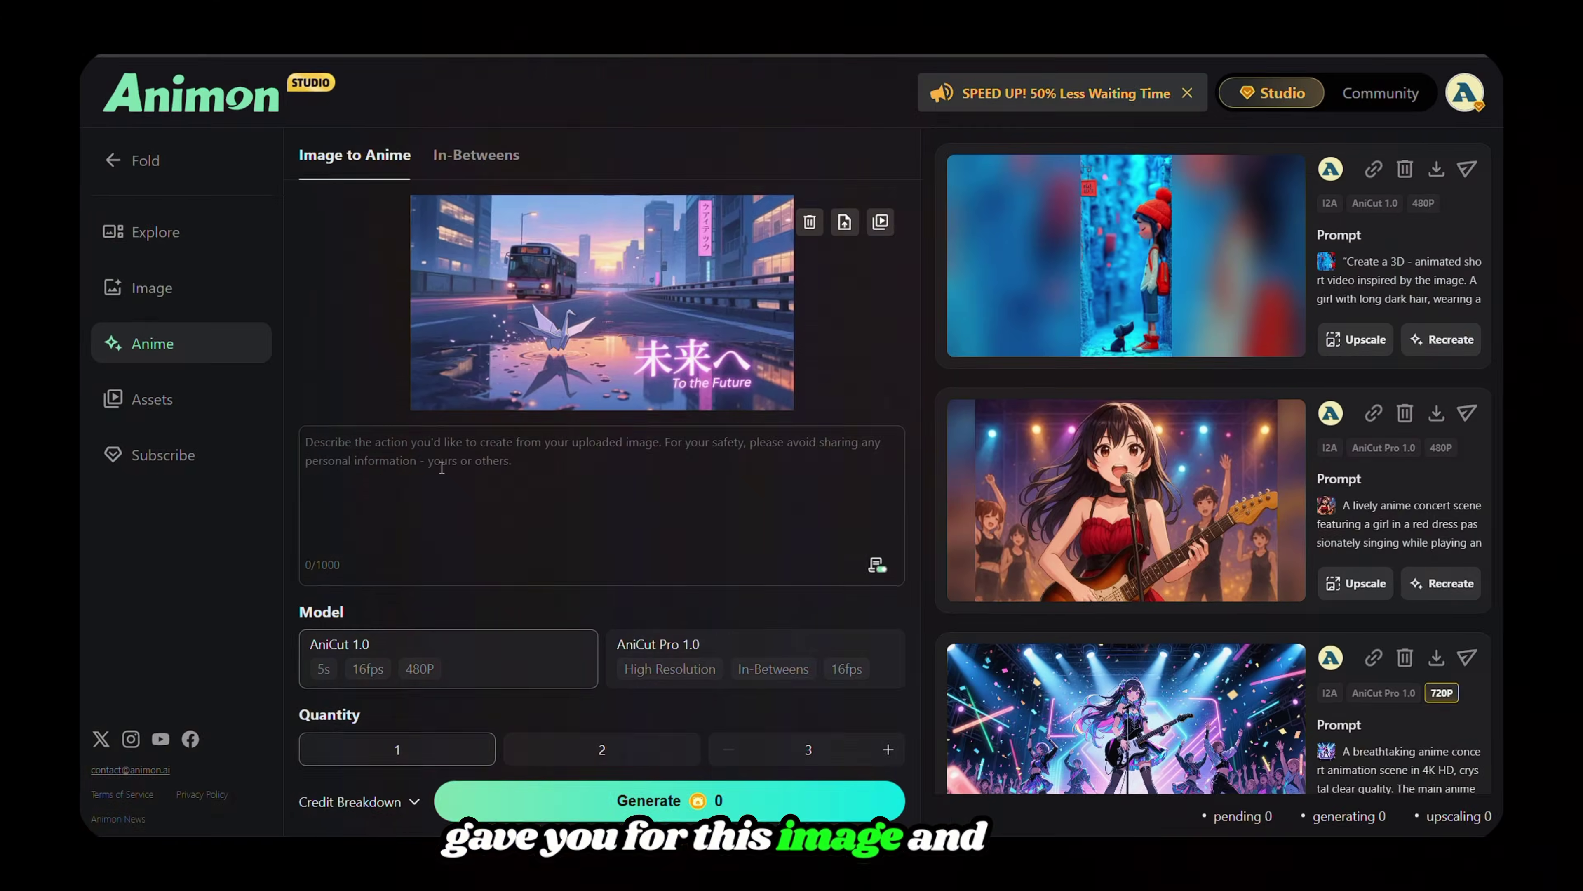
click(441, 467)
key(ctrl+v)
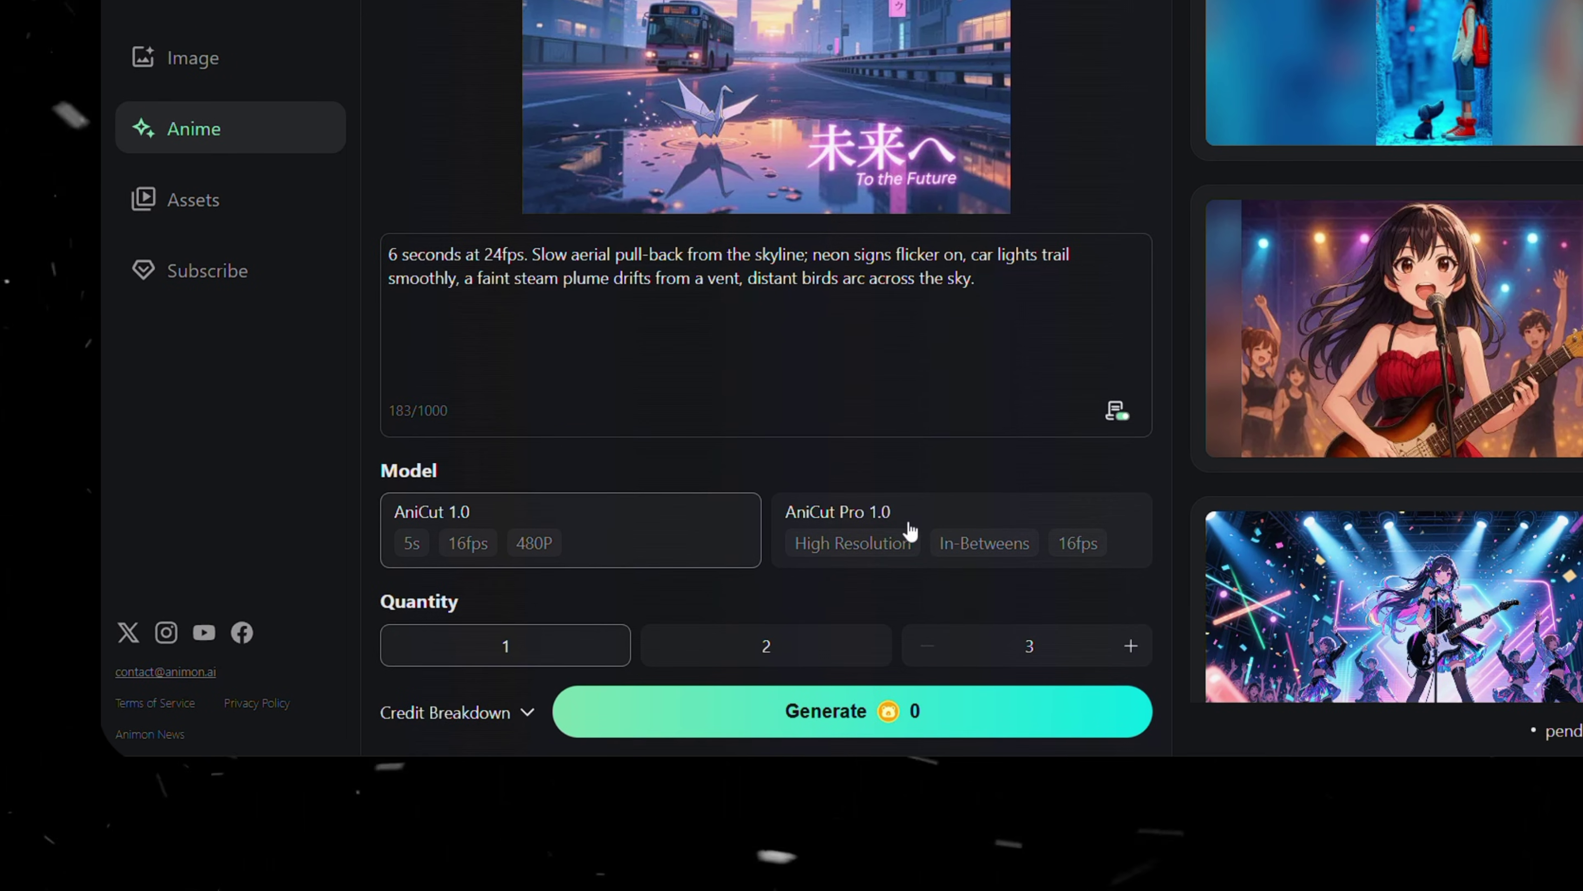
- Render the city street clip with AniCut Pro 1.0 at 480P and preview the finished video
click(910, 530)
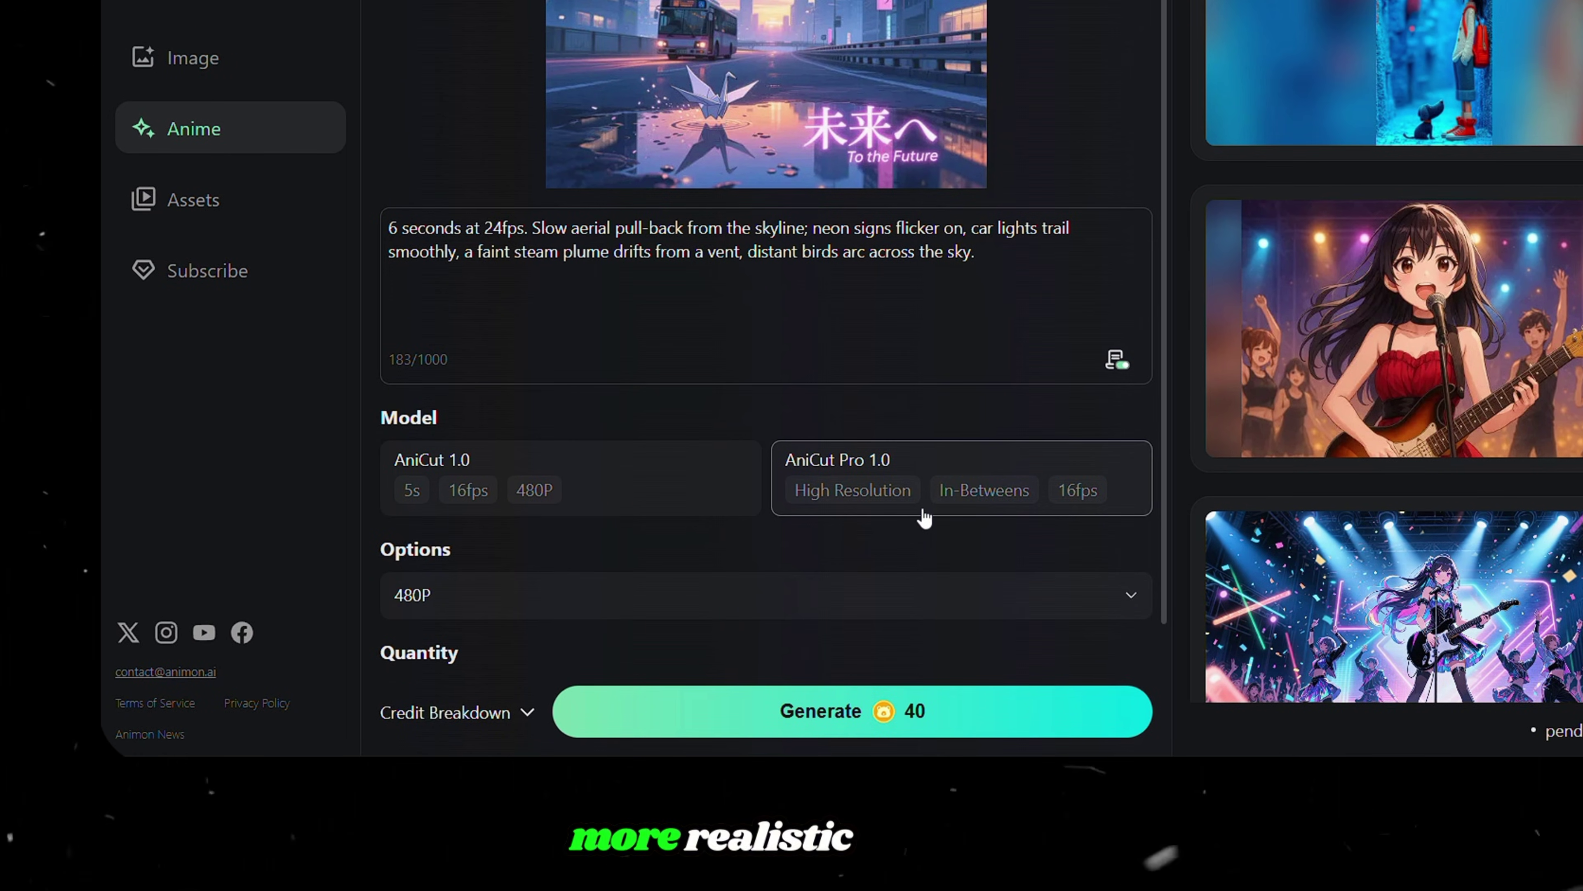
click(879, 535)
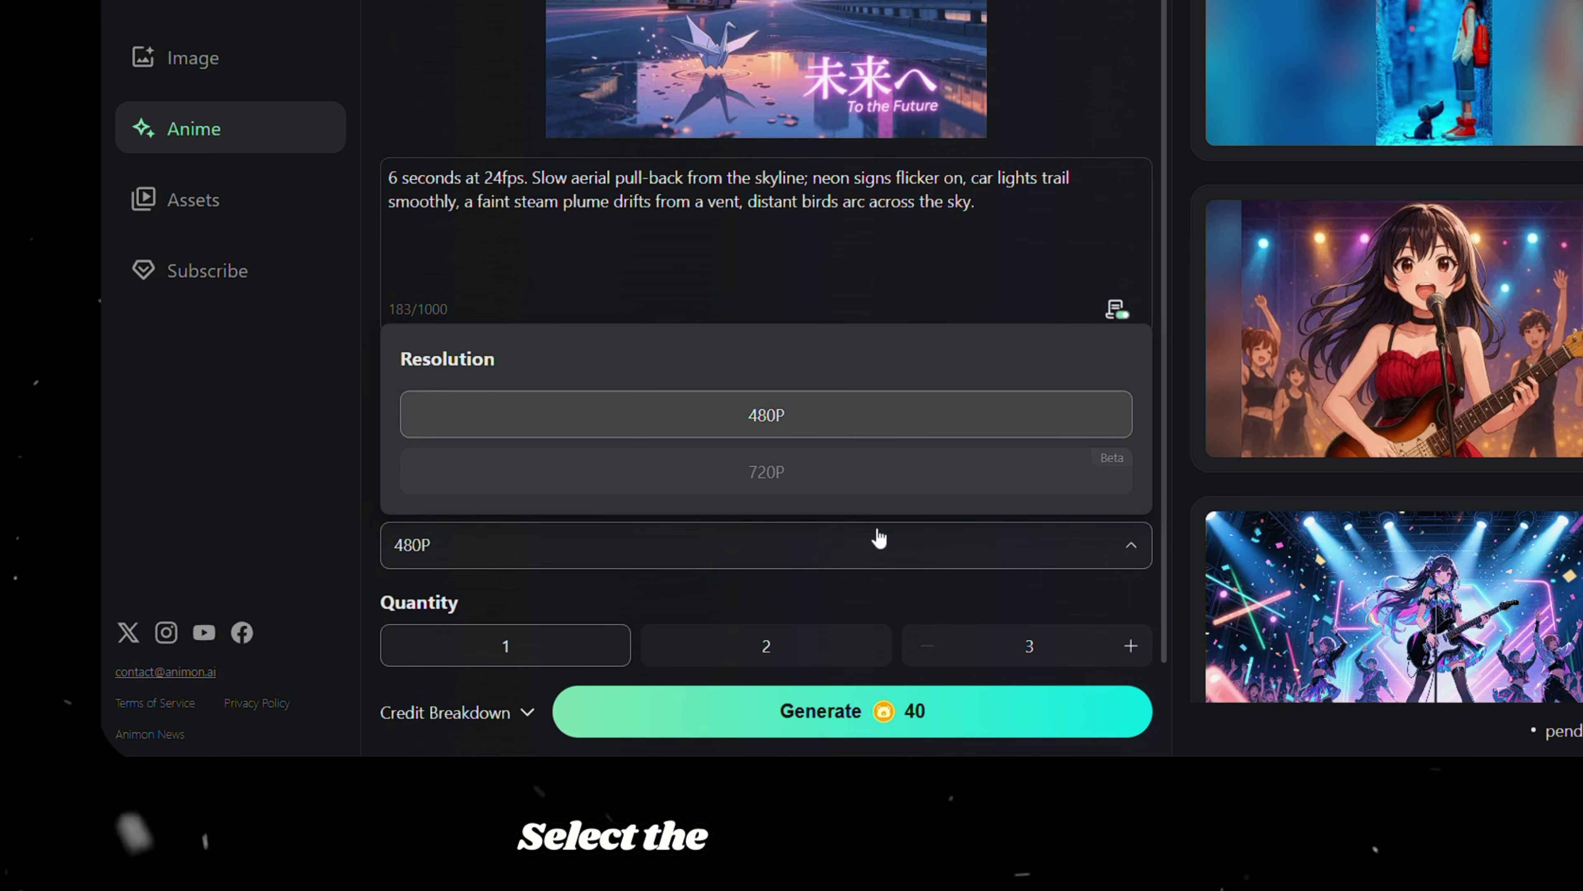
click(837, 427)
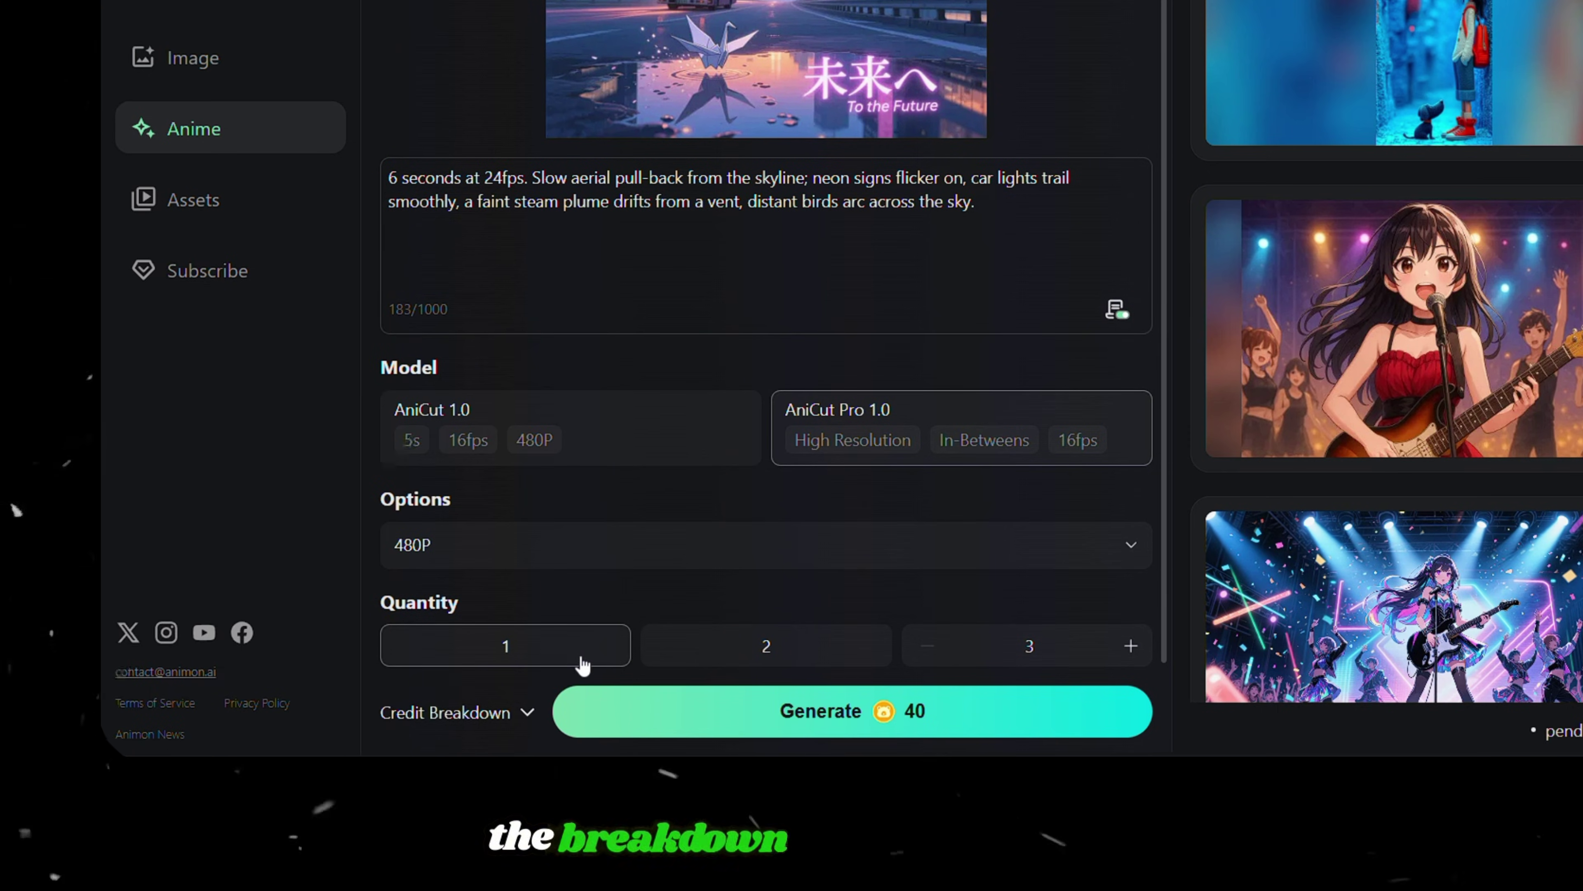
click(526, 708)
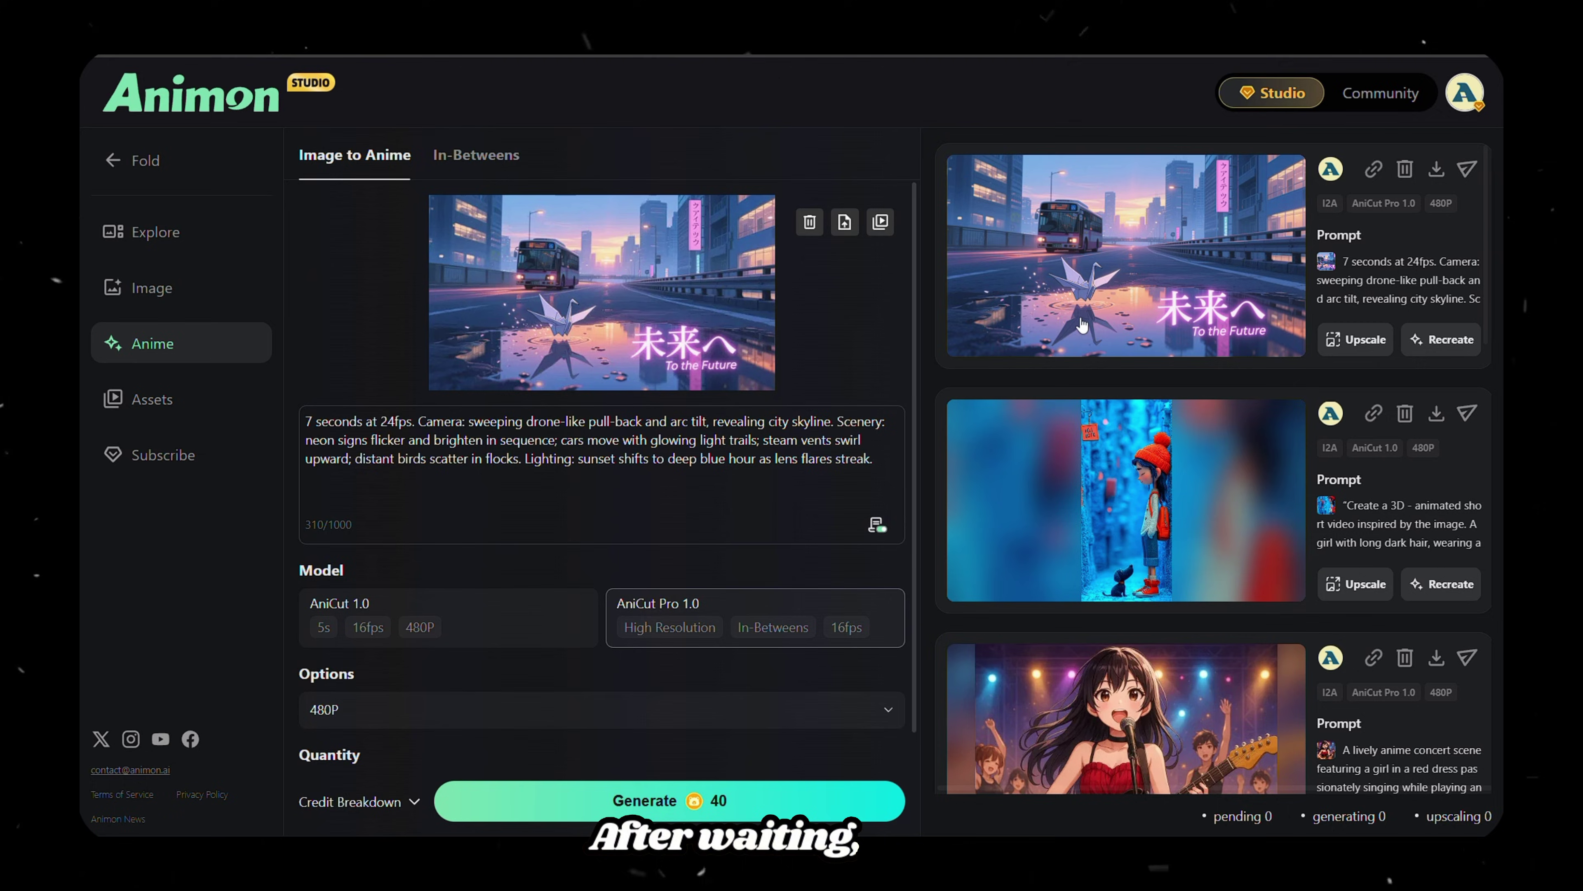
click(1082, 325)
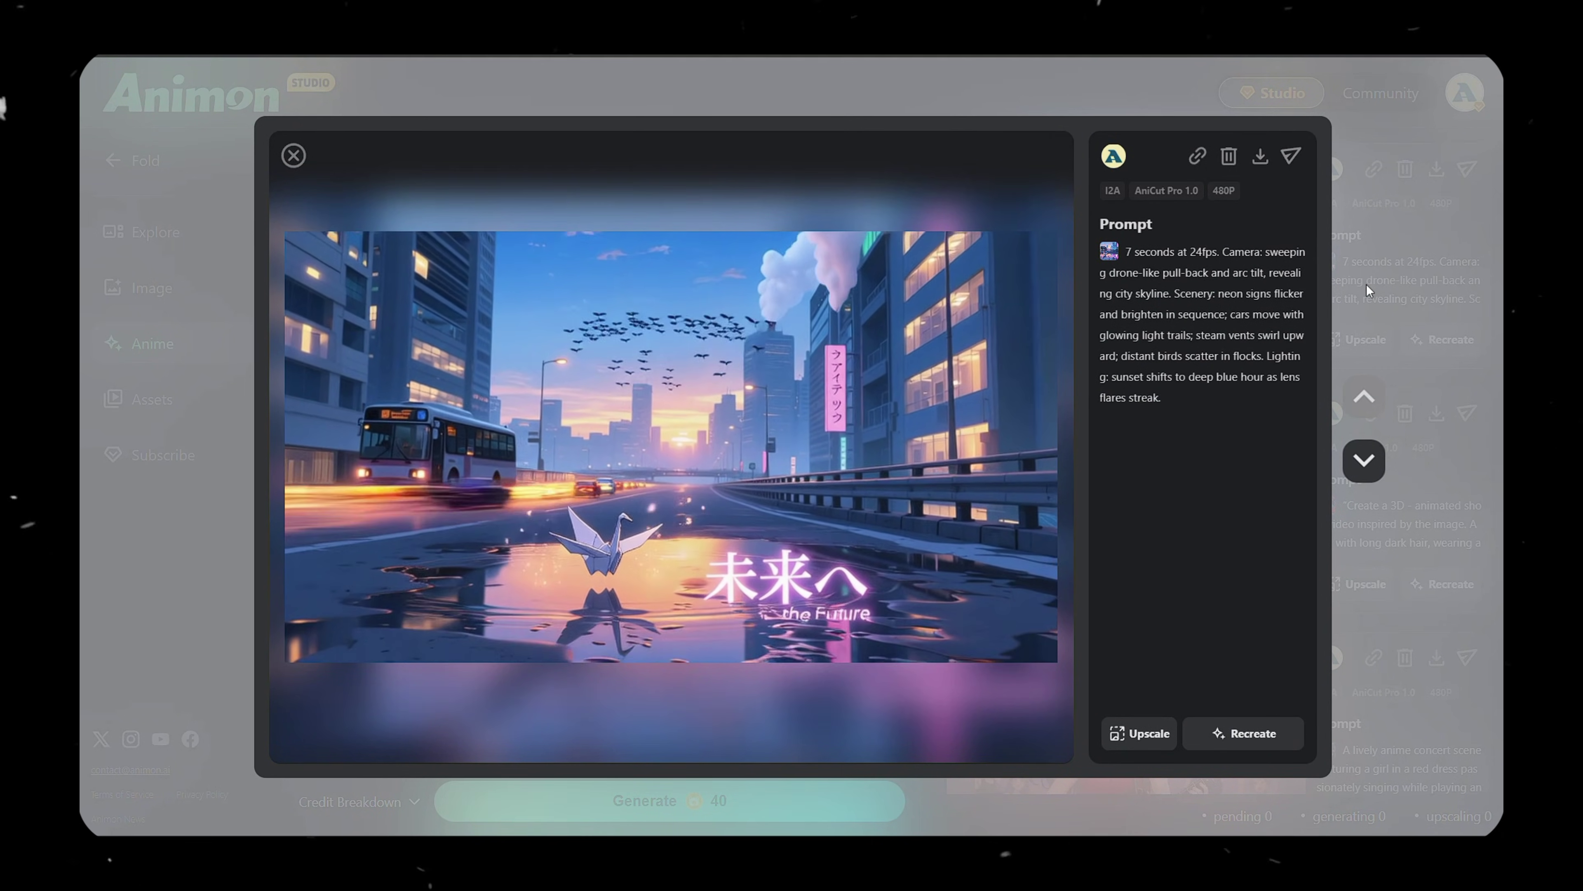
- Animate the cherry-blossom riverside image with its 349-character prompt and preview the clip
click(1367, 283)
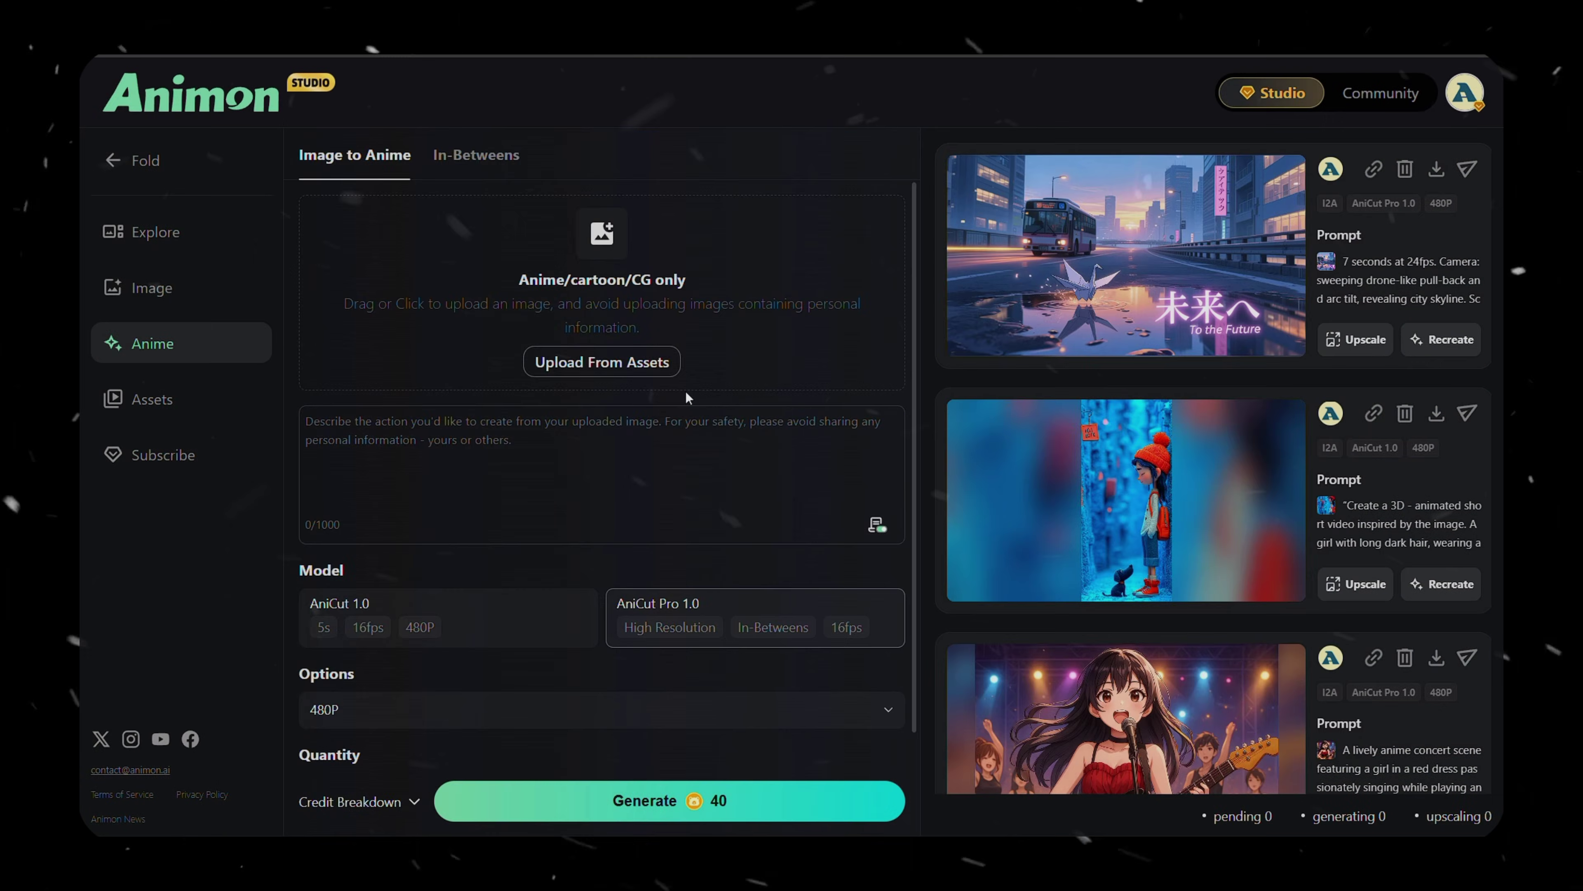
click(673, 365)
click(540, 516)
click(1134, 695)
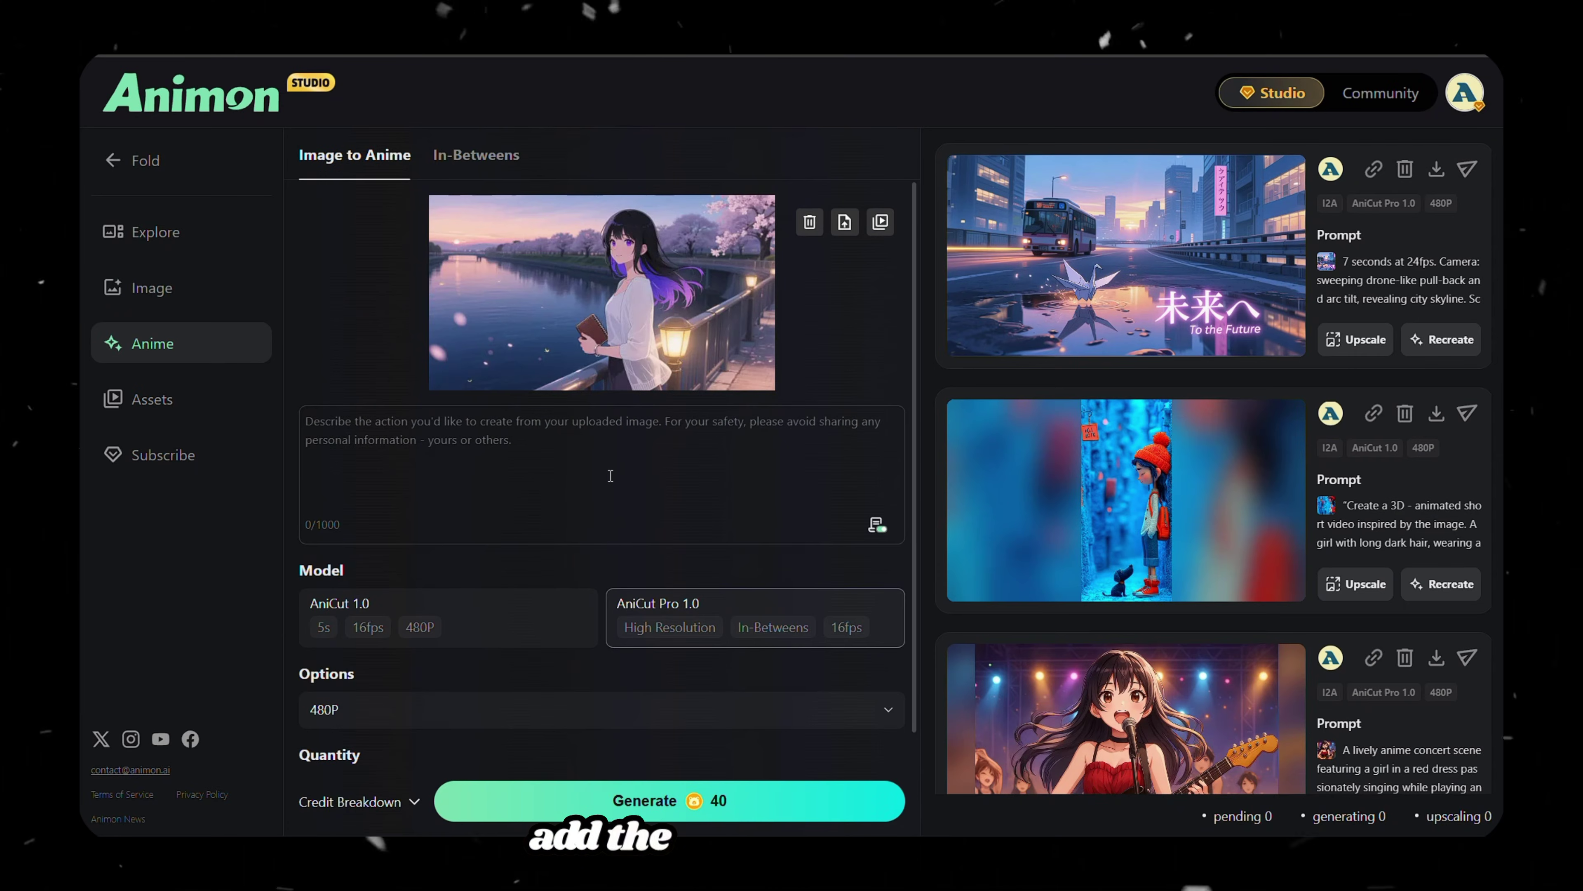
text(7 seconds at 24fps. Camera: slow dolly-in and slight tilt from her hand on the window to her eyes. Scenery: condensation reforms dynamically, raindrops streak faintly down glass; warm lamplight inside flickers gently. Character: her hair and cardigan lift softly in the draft, faint breath mist disperses; she blinks slowly, lips quiver with memory.)
scroll(617, 675, down, 1)
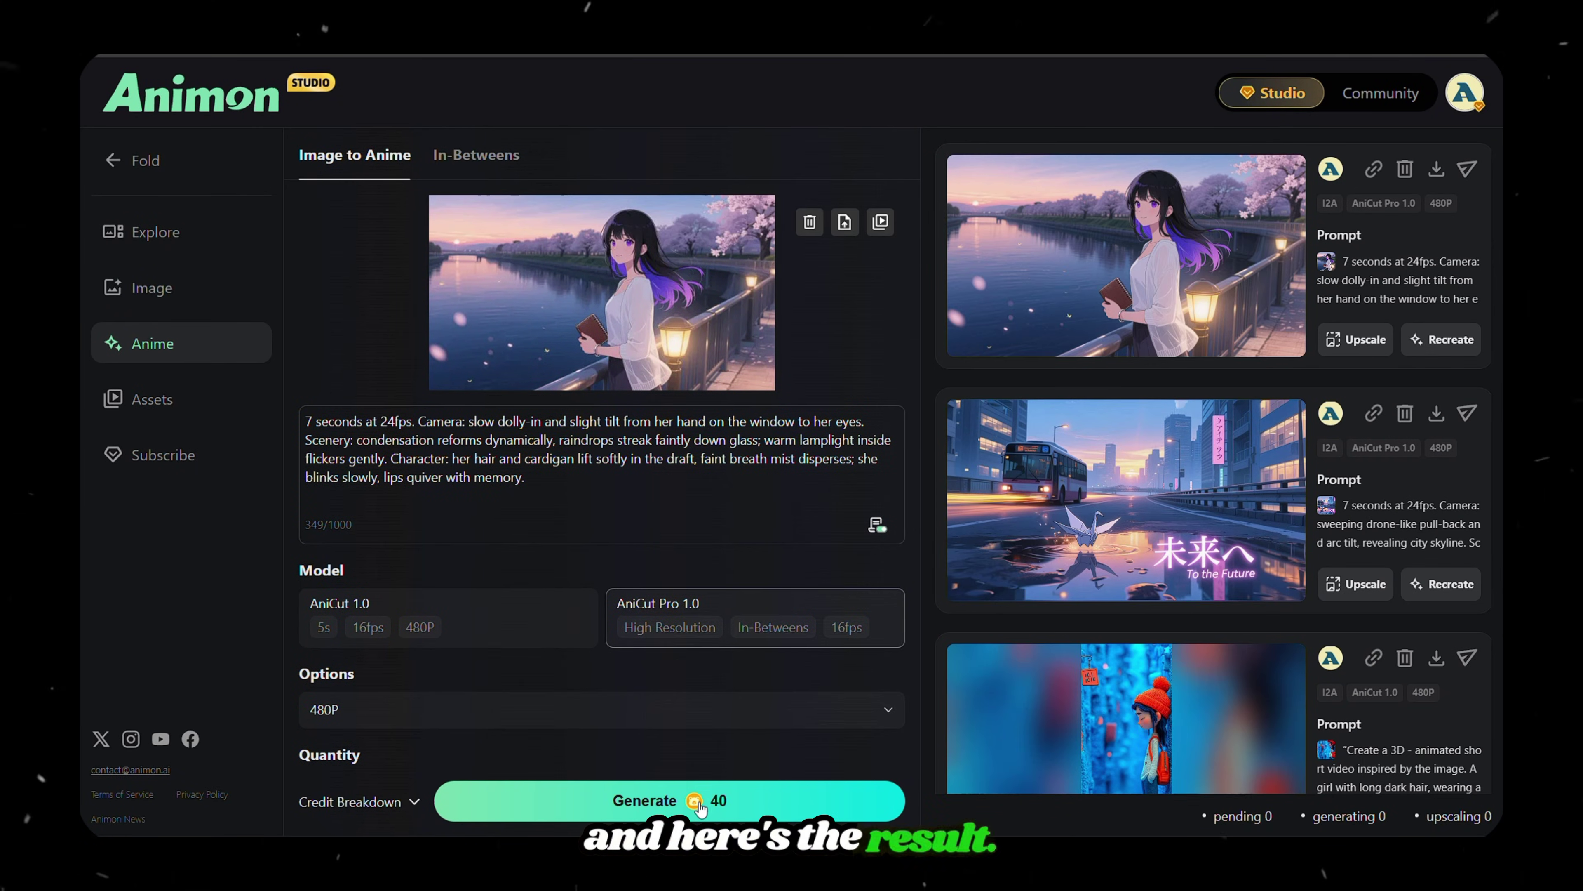
click(1116, 276)
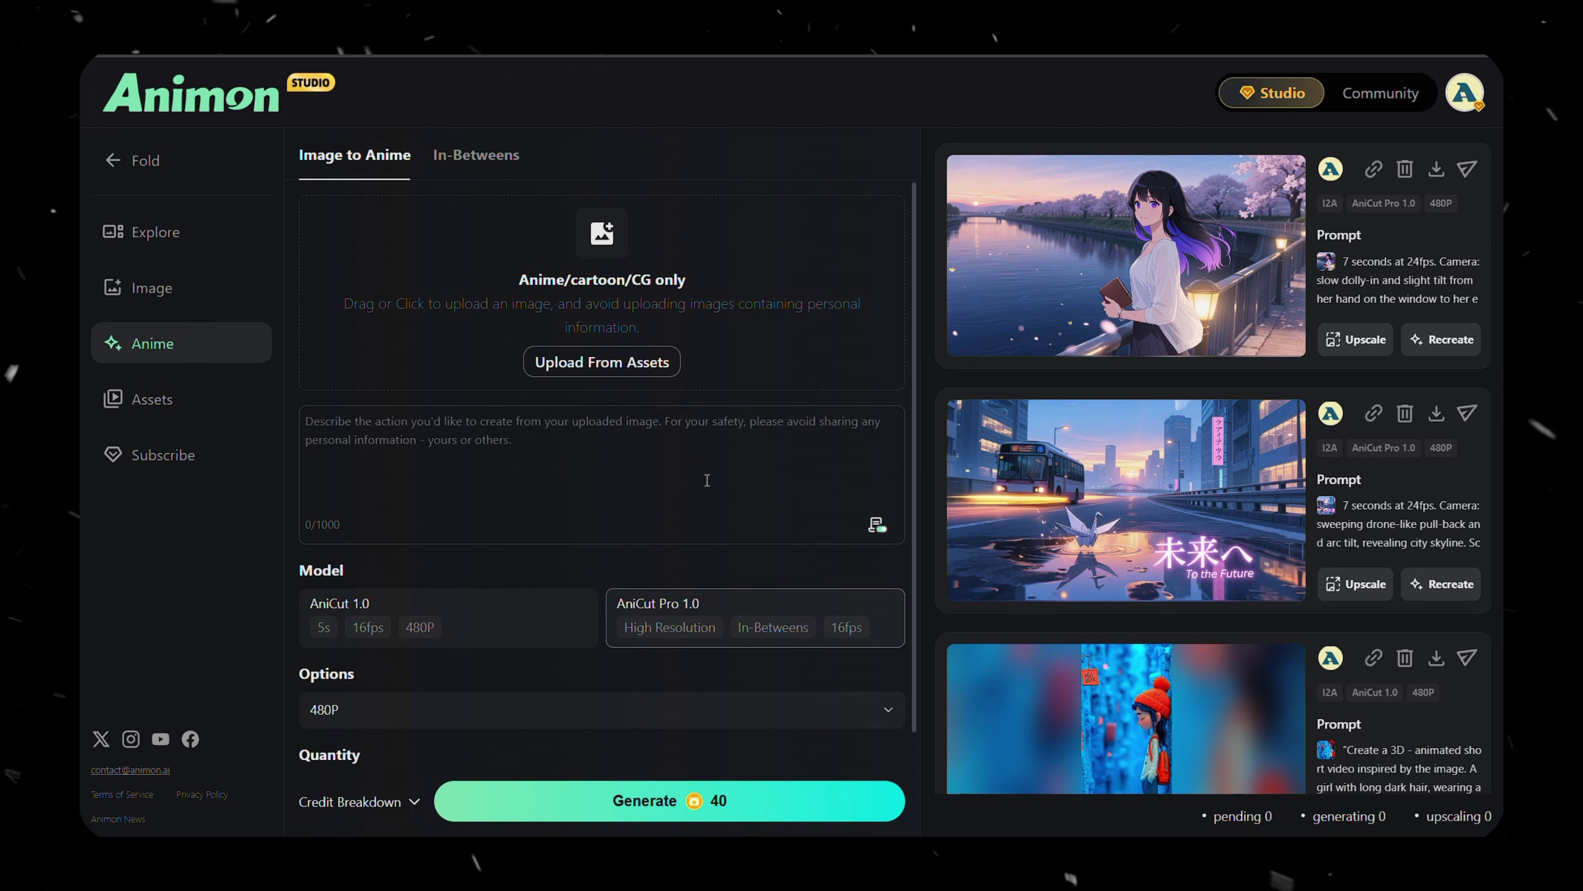
- Load the torii hillside image with its animation prompt, then switch to In-Betweens mode
click(604, 352)
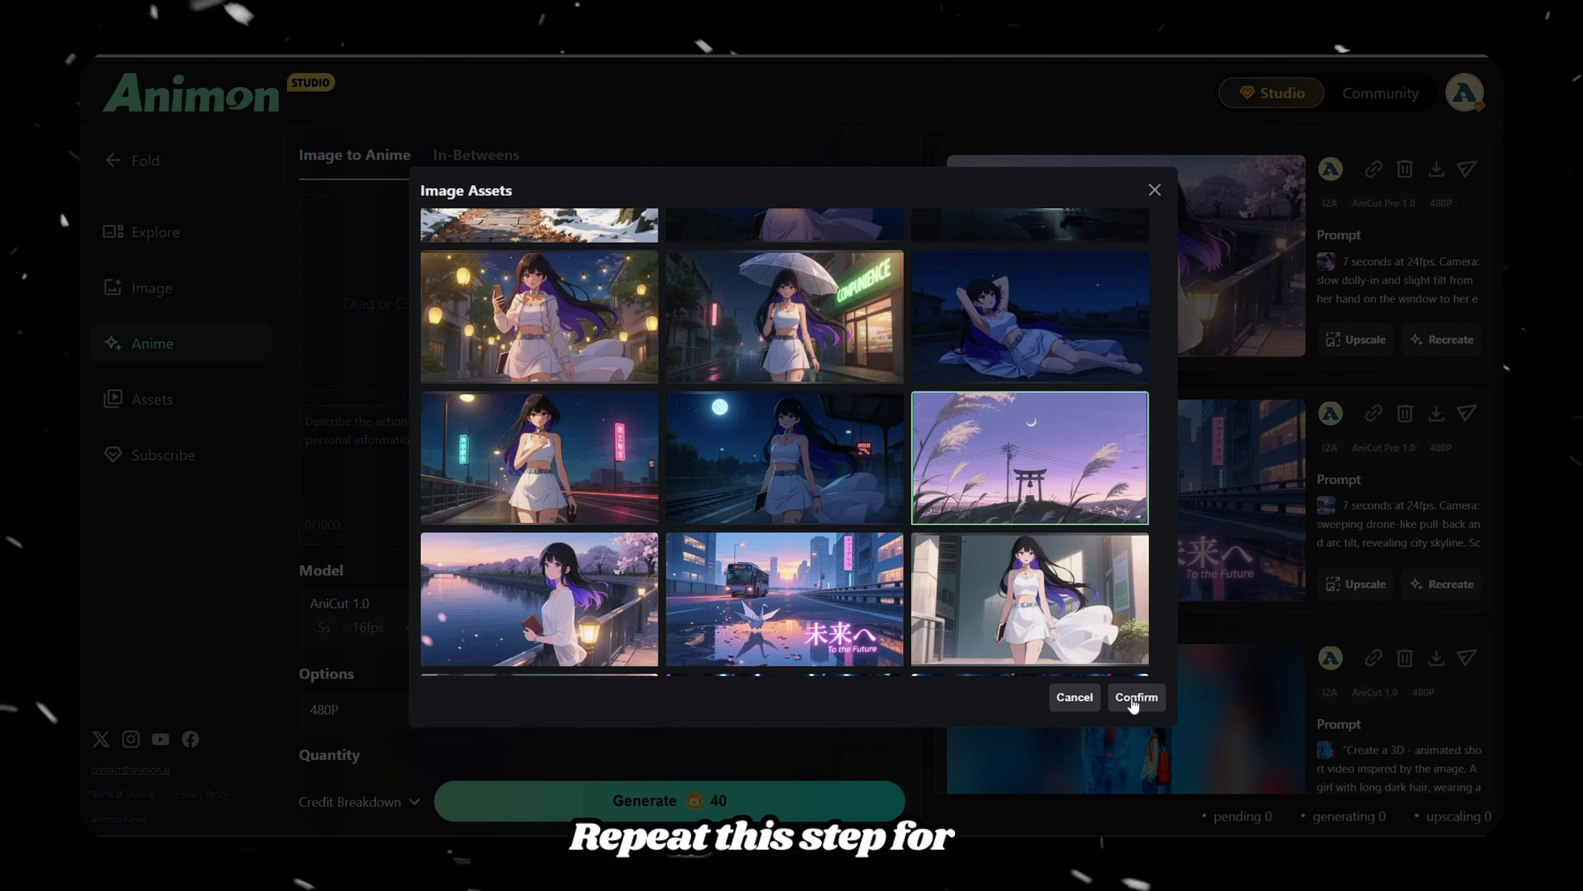
click(1132, 697)
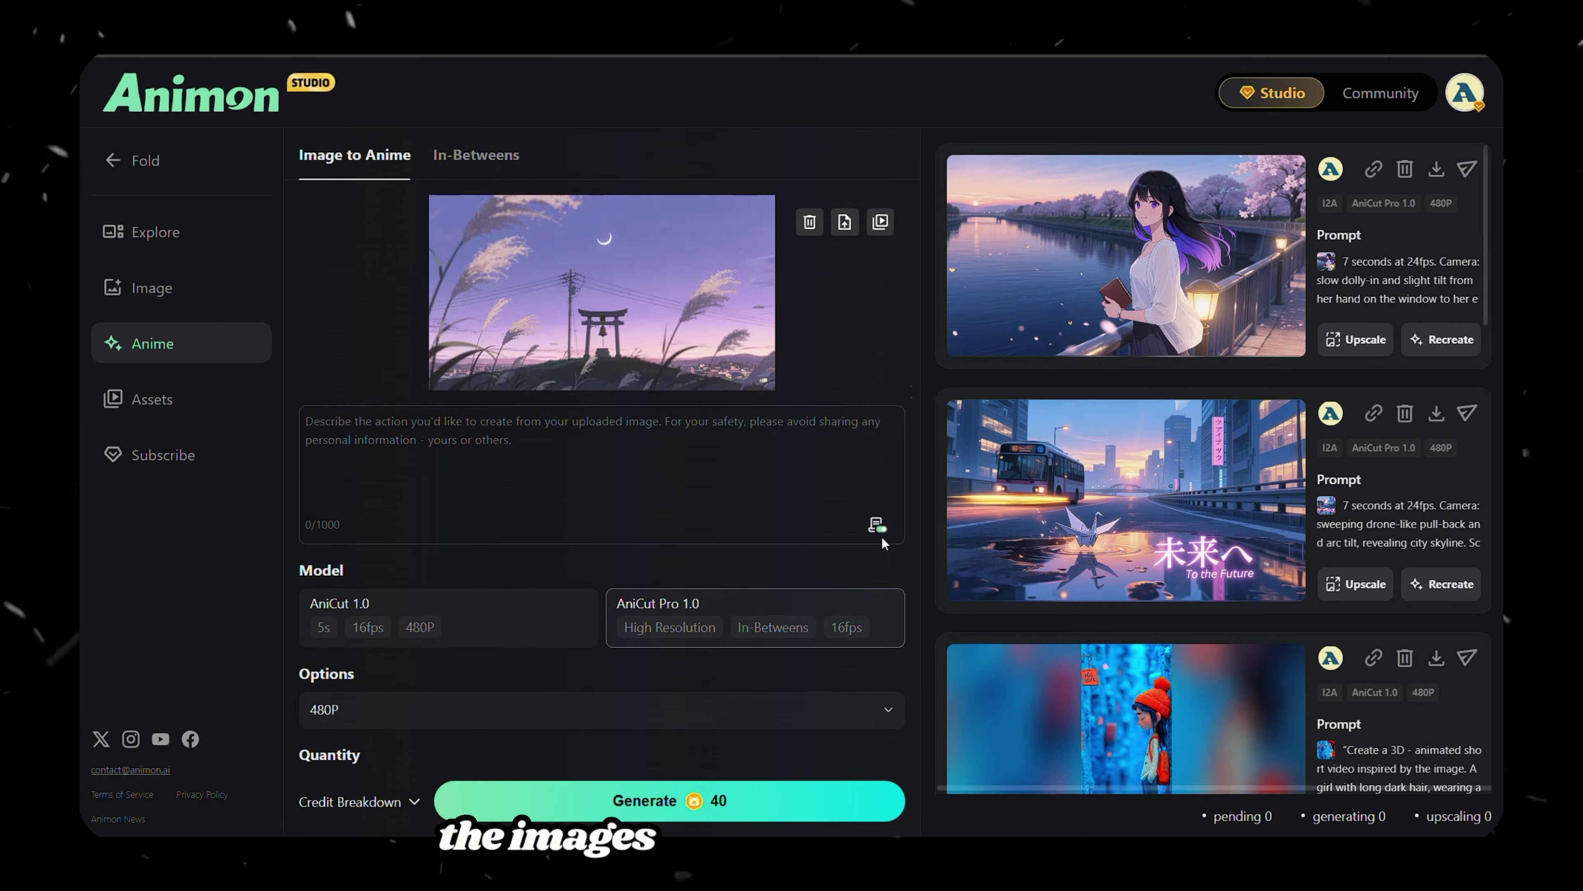
click(876, 524)
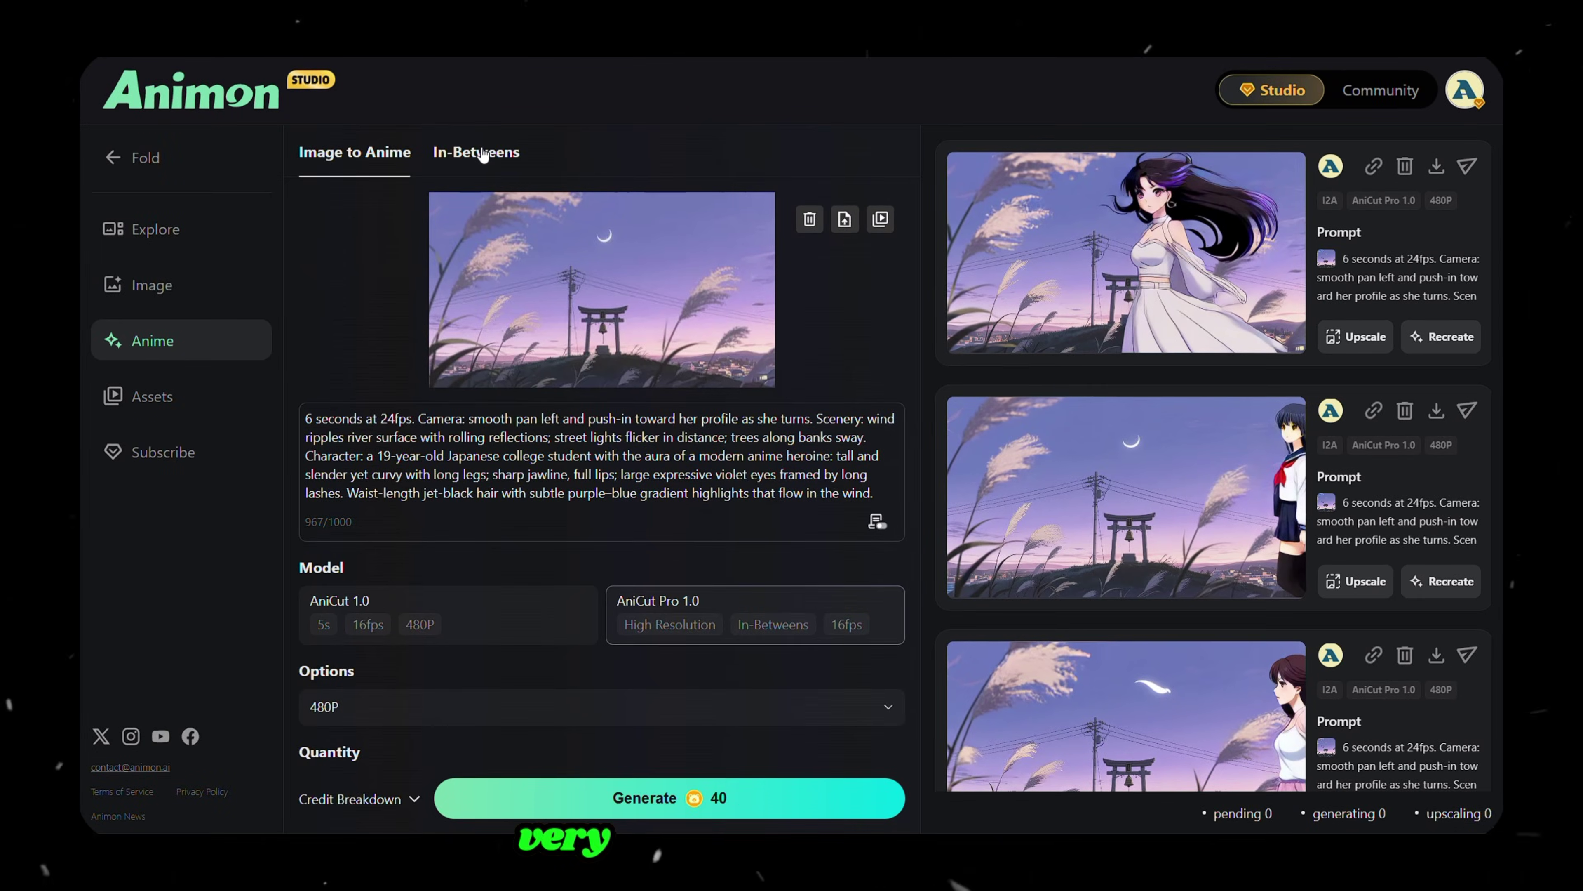
click(437, 111)
click(445, 347)
- Set the night-sky image as first frame and the umbrella street image as last frame
click(1025, 407)
click(1134, 697)
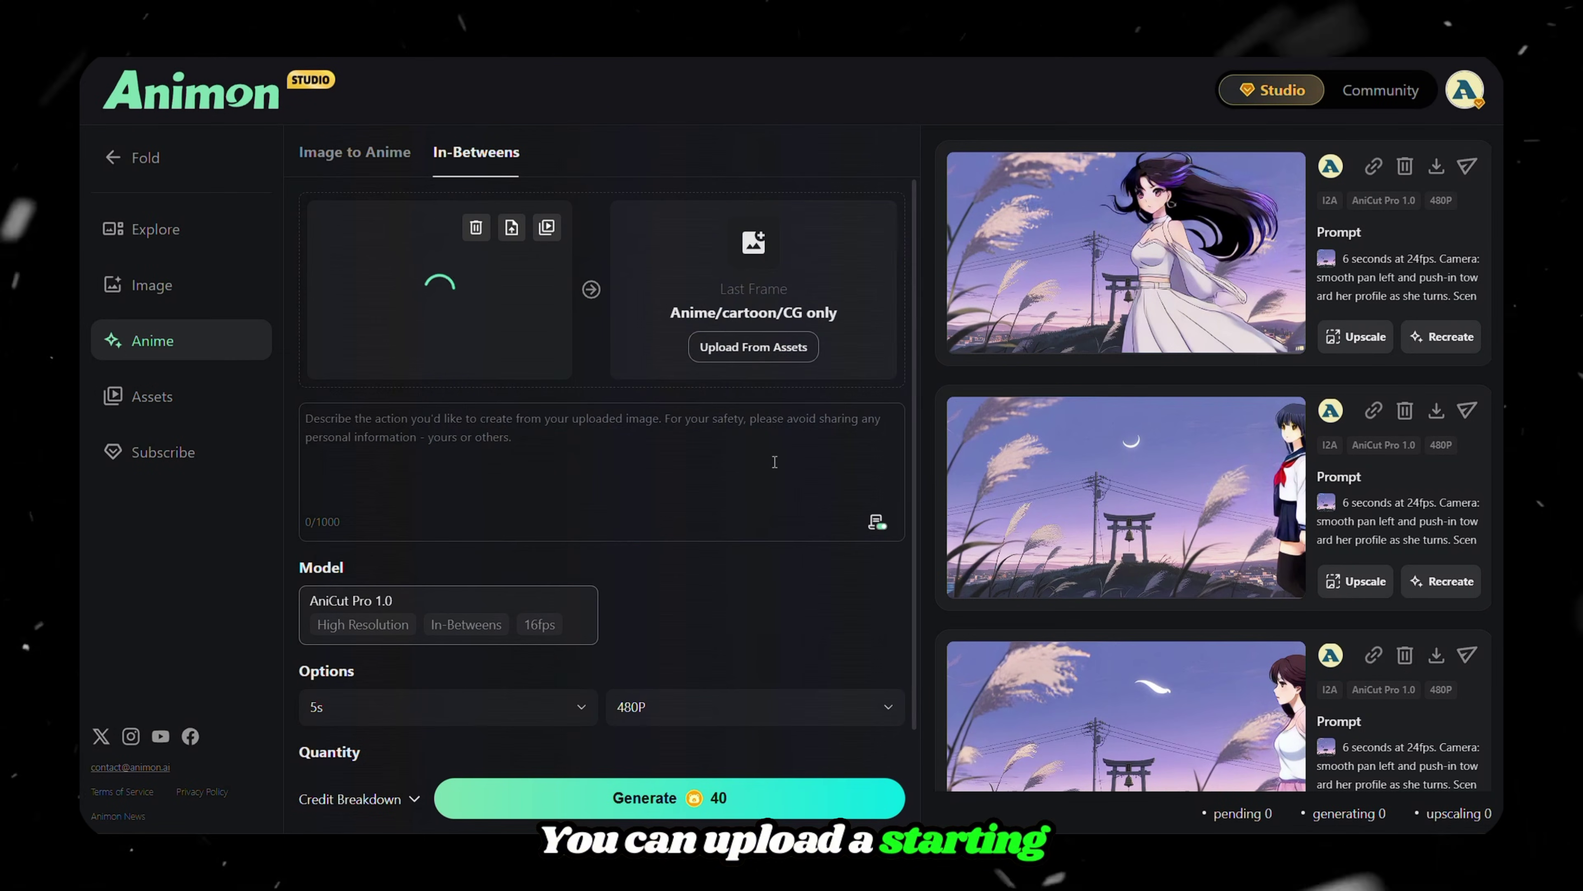
click(759, 346)
click(770, 406)
click(1136, 696)
- Generate the 5-second 480P in-between clip with a transition prompt and preview it
click(399, 428)
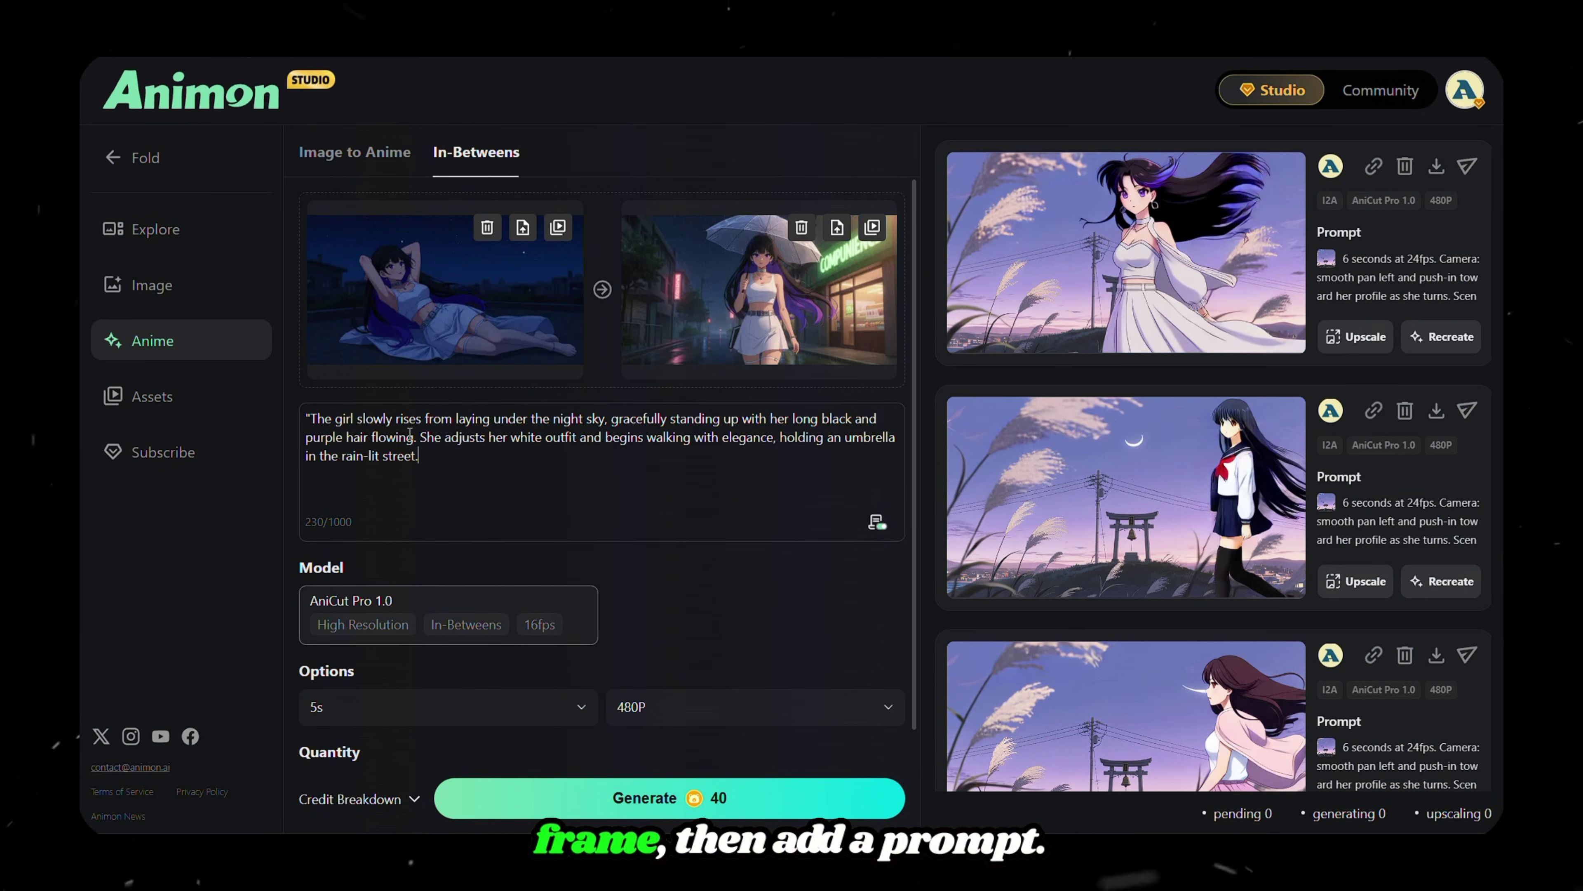
scroll(409, 432, down, 1)
click(584, 664)
click(793, 668)
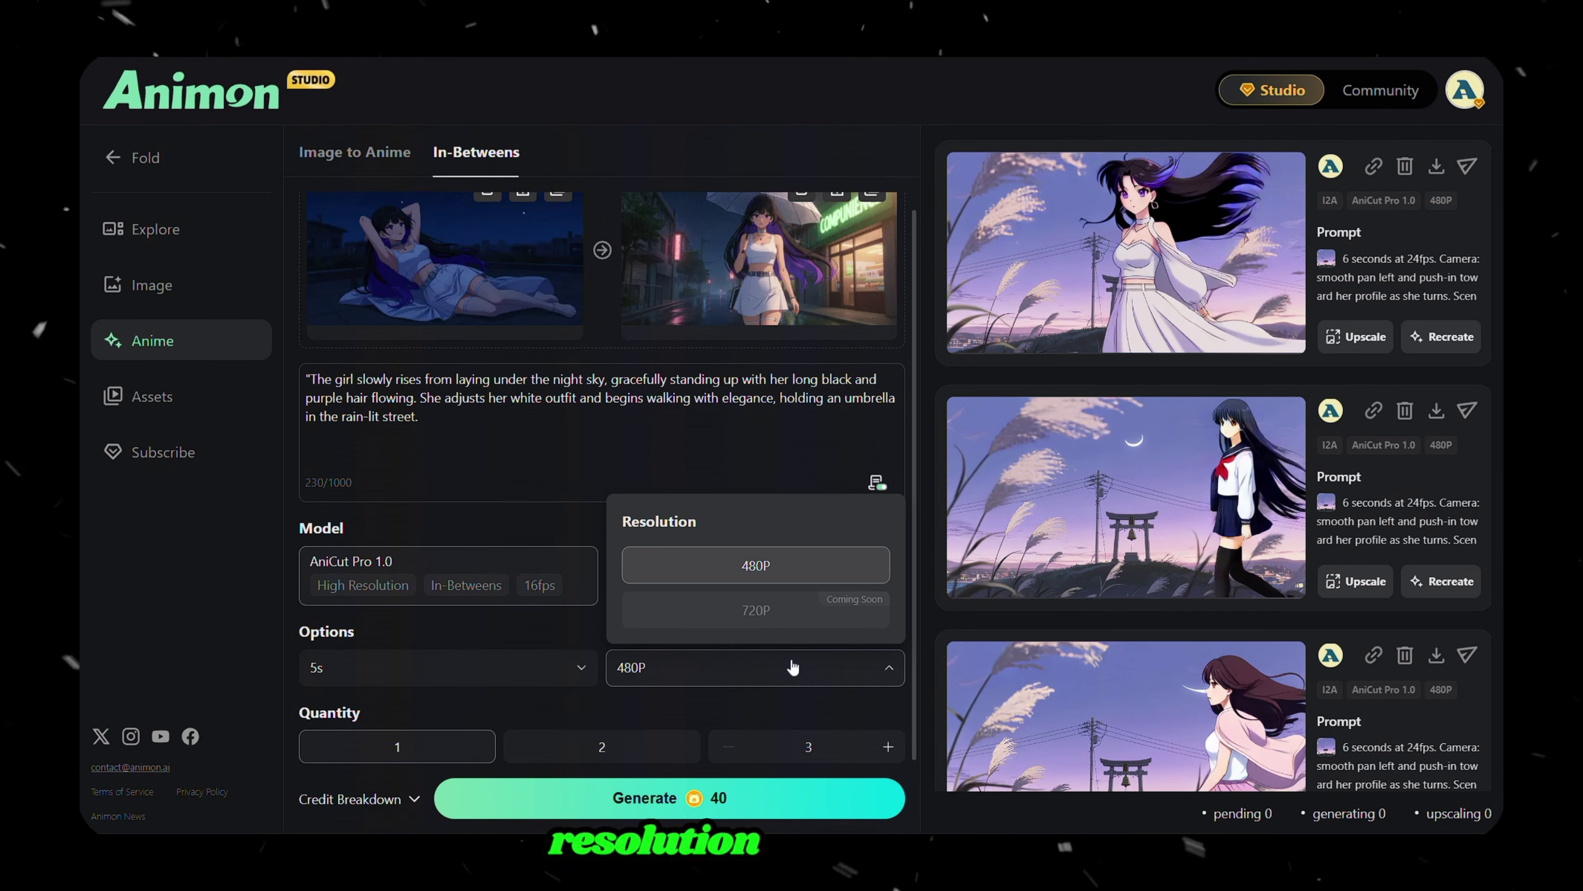
click(466, 751)
click(659, 800)
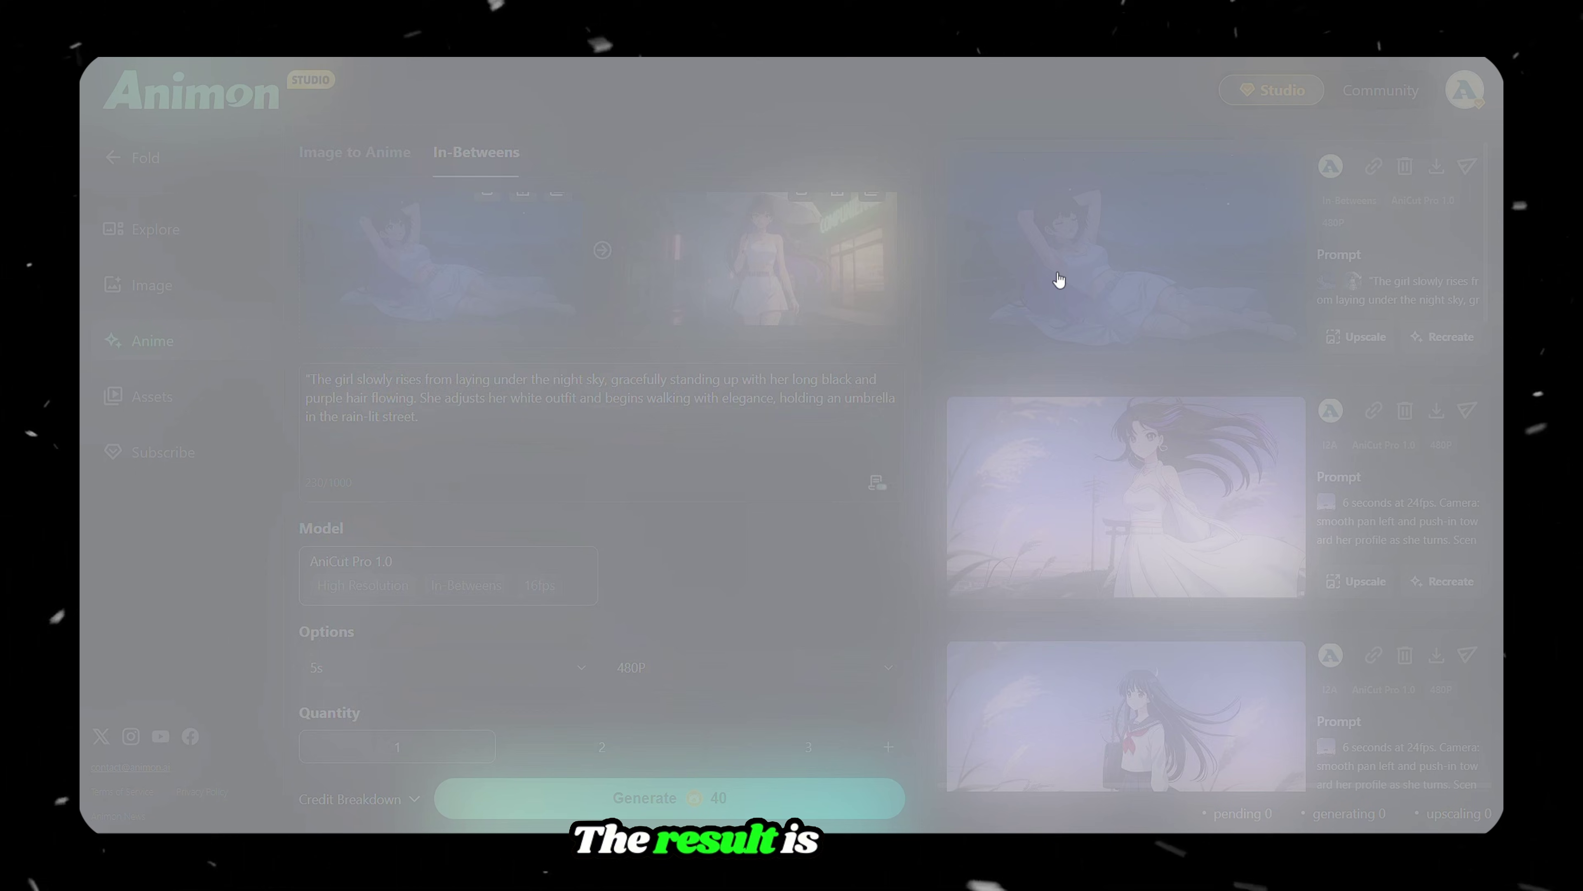
click(1058, 277)
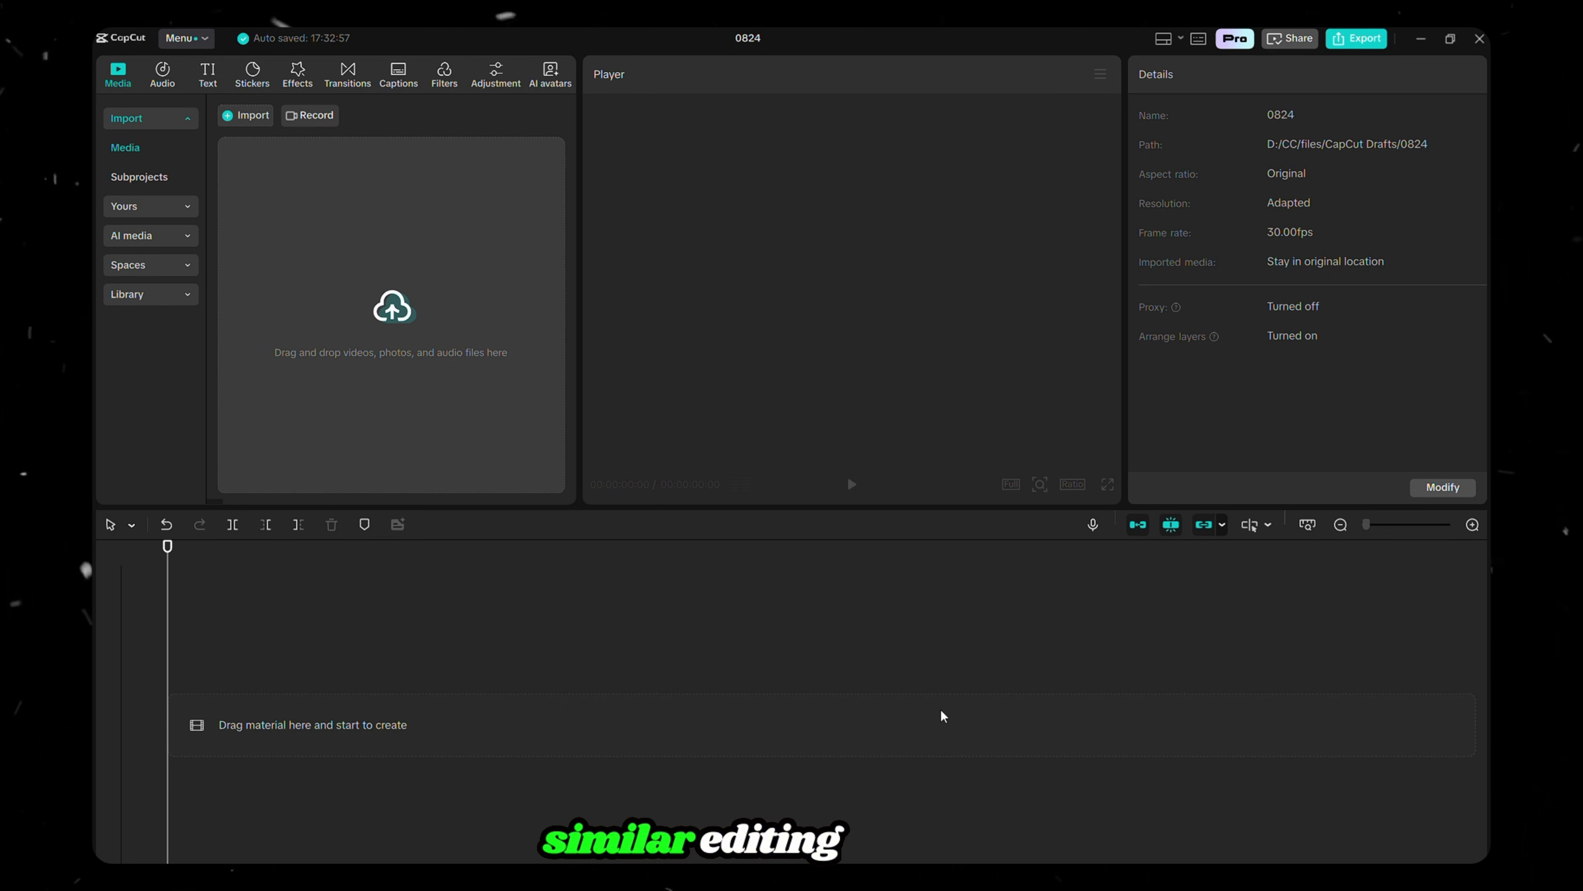
- Import the AI Song For Anime track and the generated vid clips into CapCut
click(391, 312)
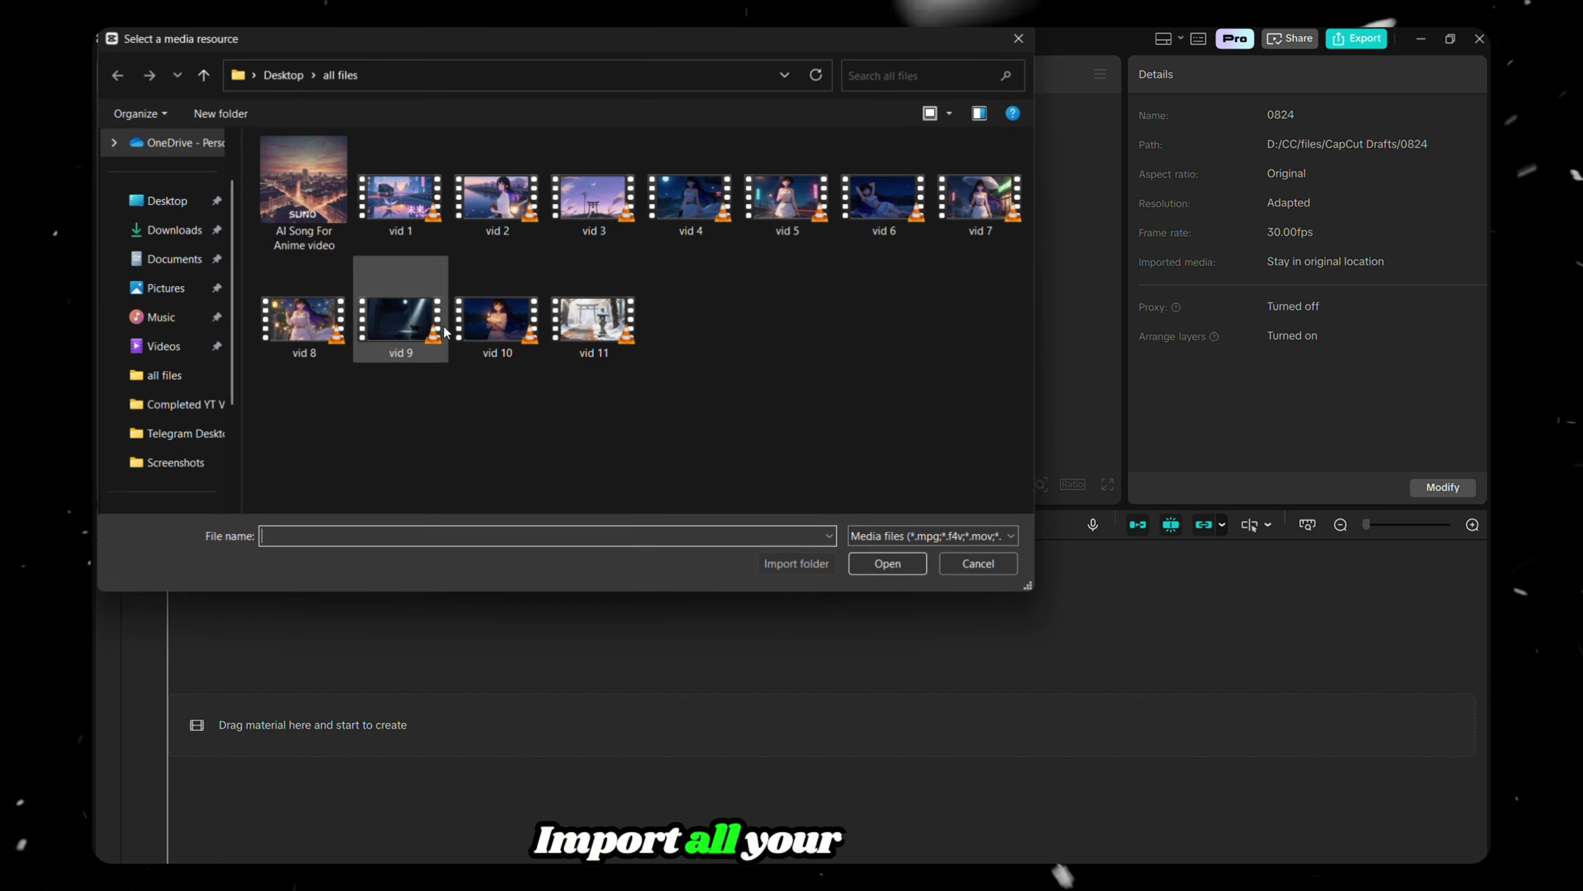
drag(994, 340, 710, 161)
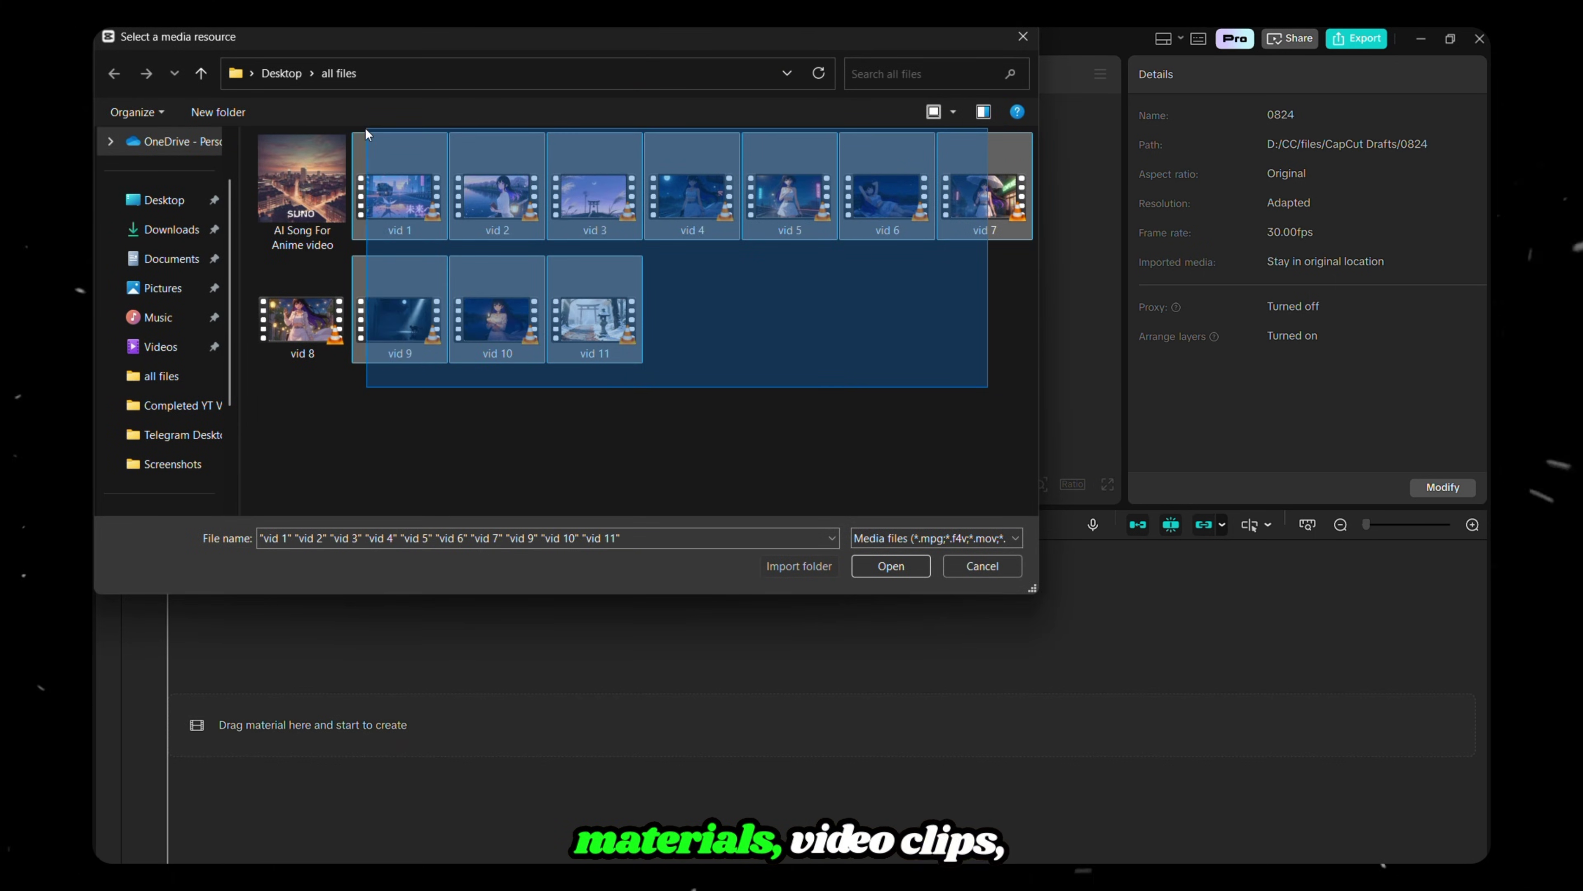
drag(364, 127, 287, 127)
click(885, 567)
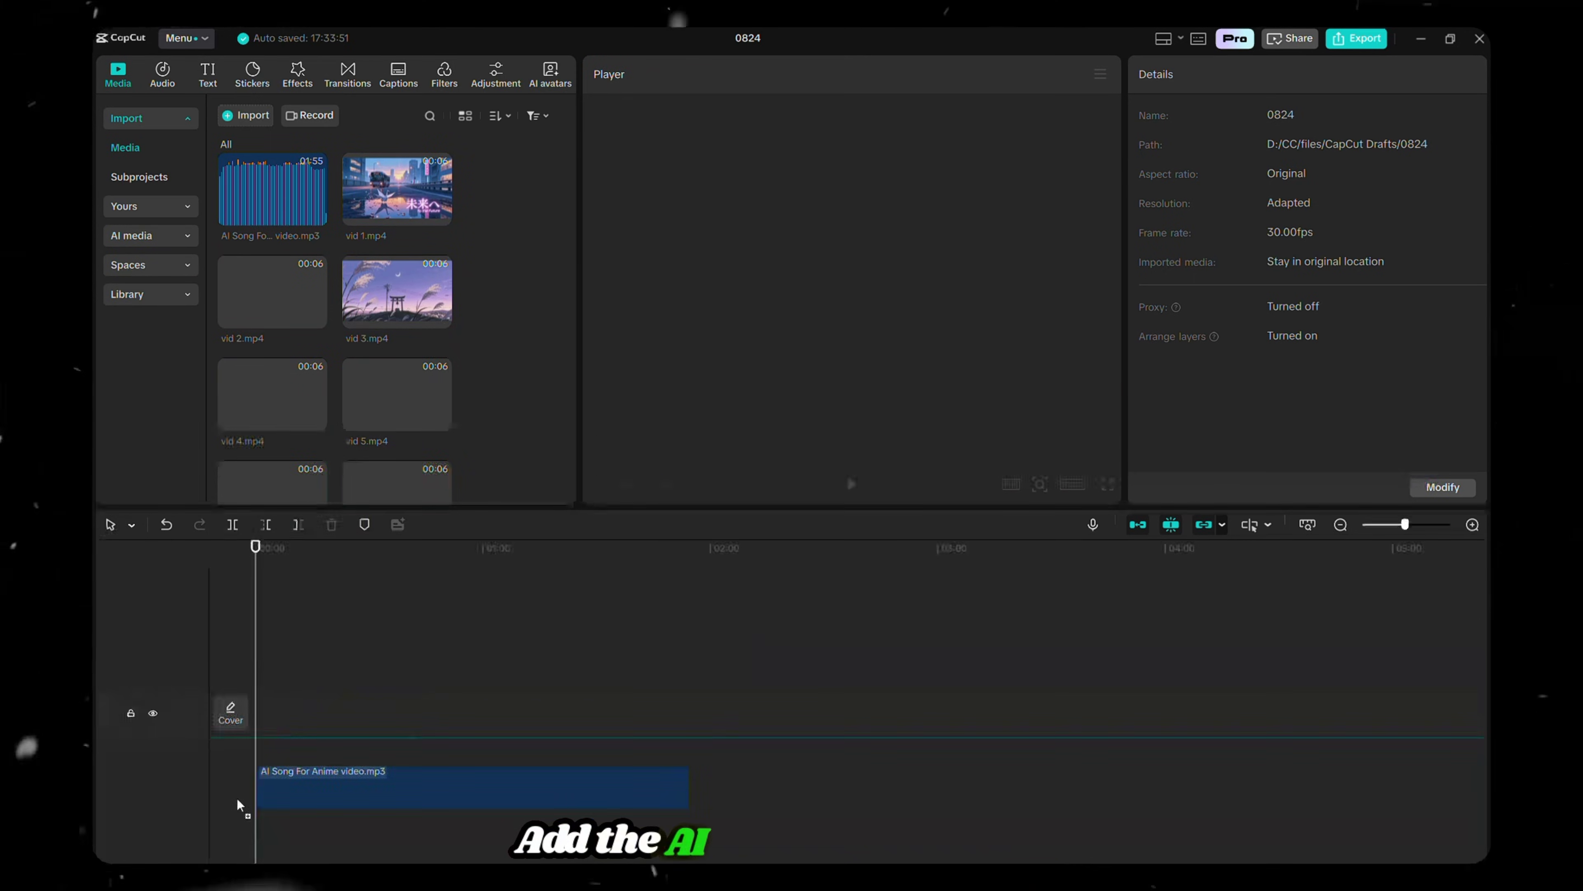
- Place the song and the clips in order on the timeline, vid 7 after vid 6
drag(239, 805, 233, 806)
click(1472, 525)
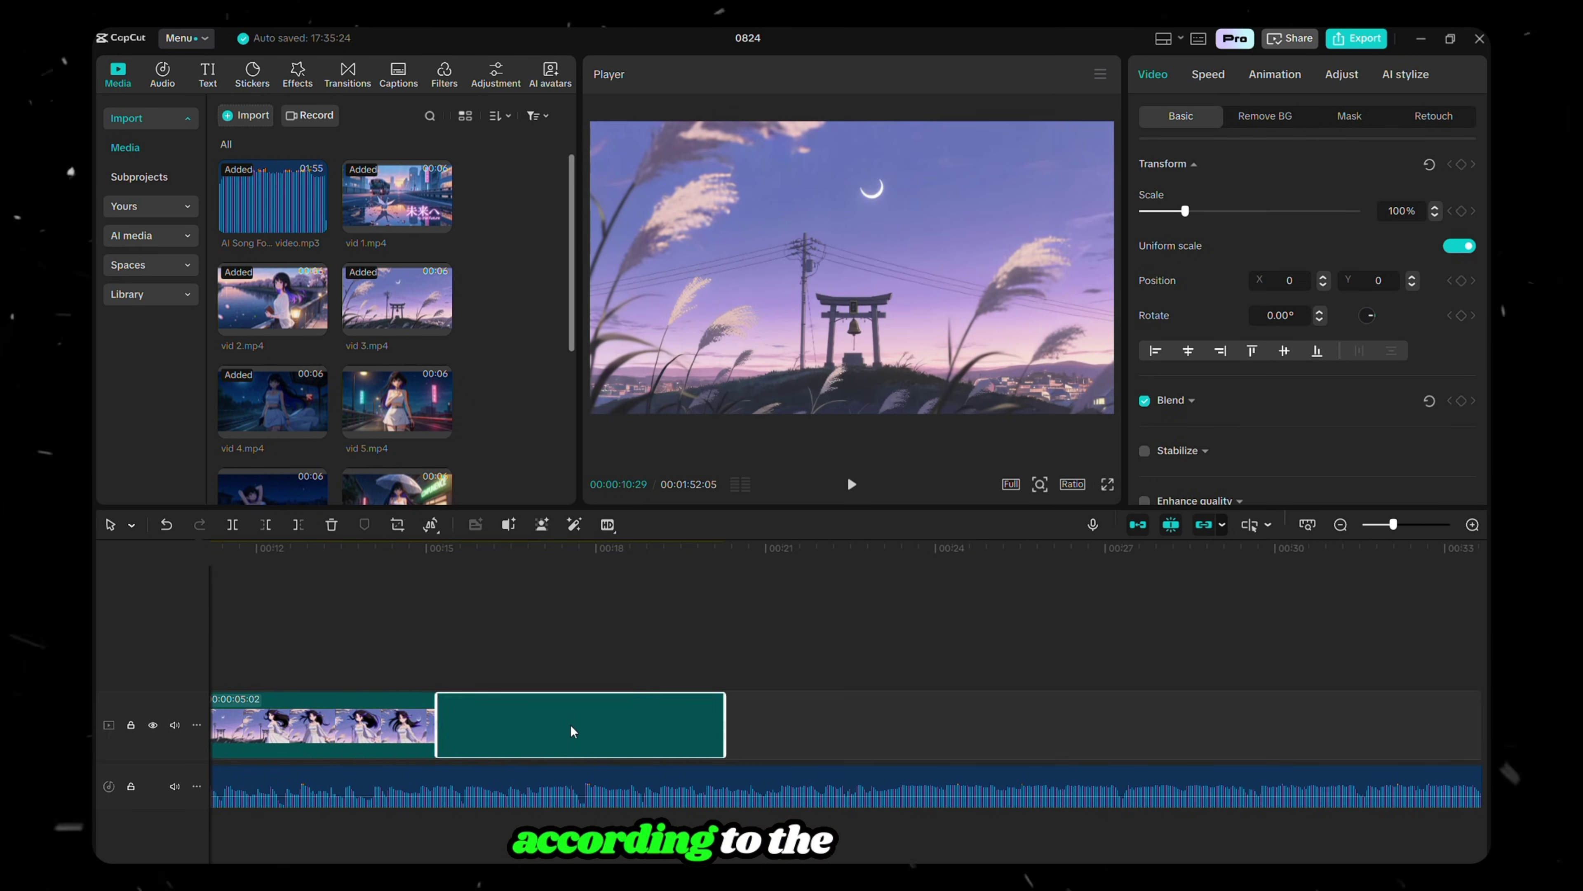
drag(572, 731, 572, 731)
scroll(337, 312, down, 3)
drag(397, 339, 810, 730)
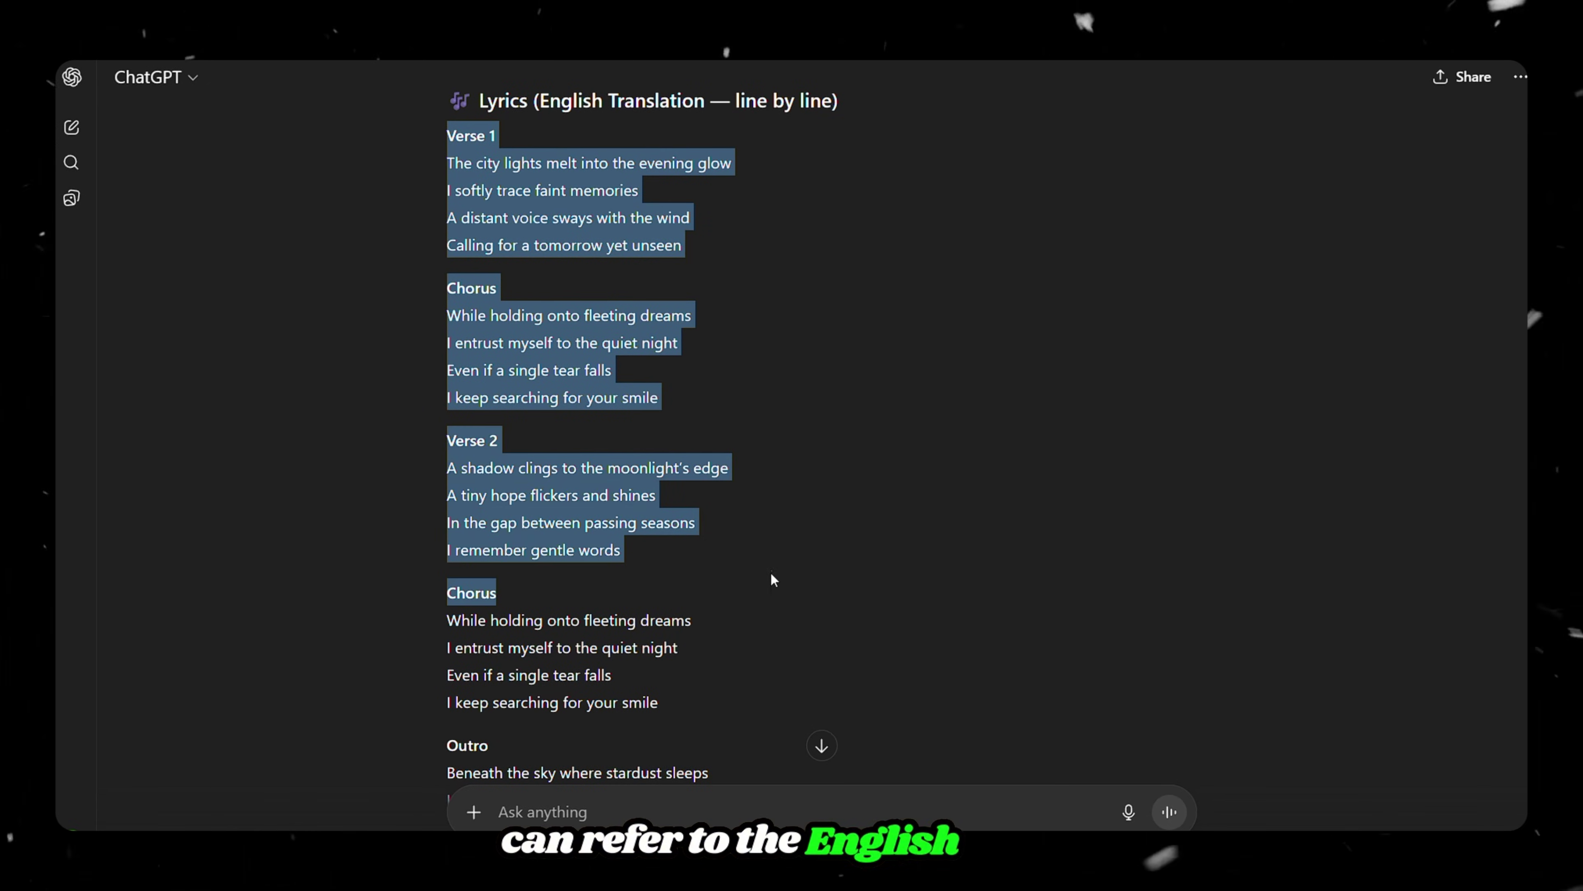
drag(773, 580, 779, 713)
scroll(792, 673, up, 2)
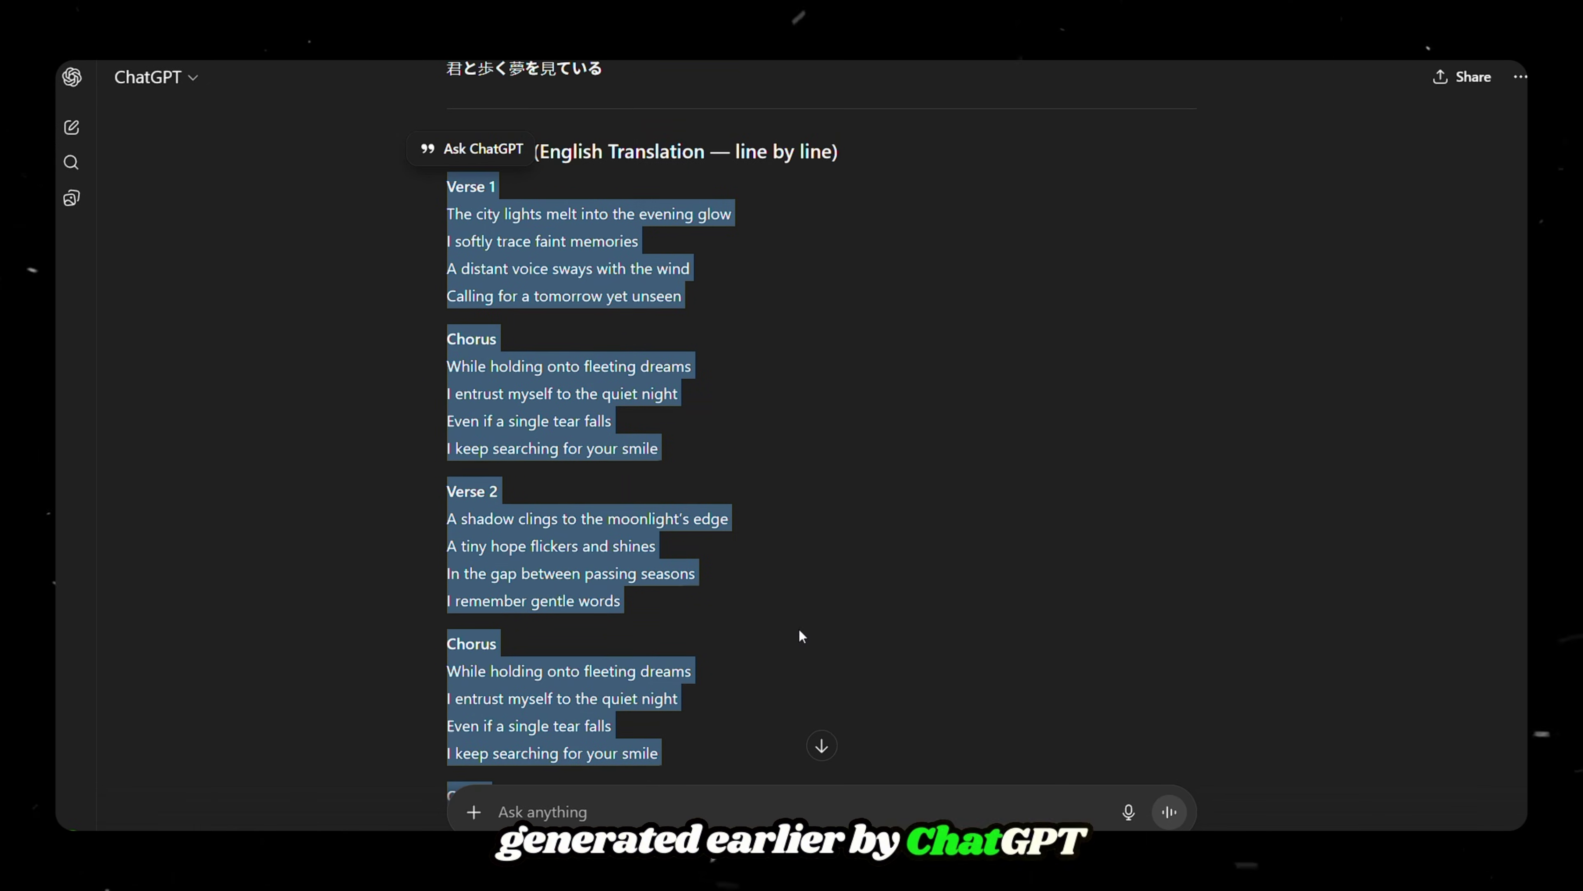
click(805, 610)
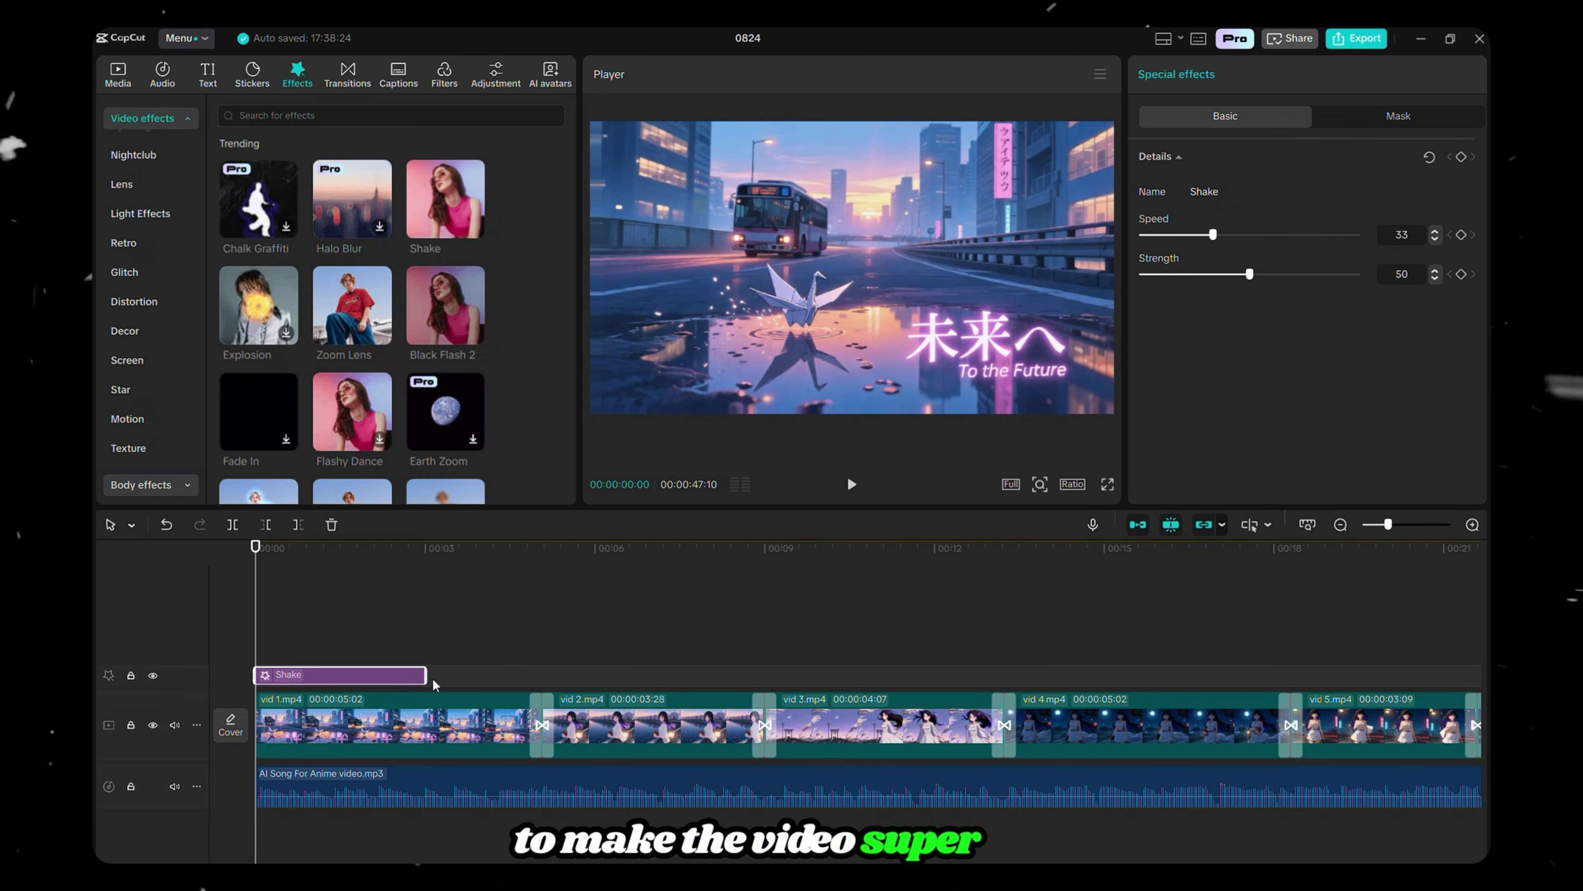
- Stretch the Shake effect across the whole video and export it as a 4K mp4
drag(435, 684, 994, 677)
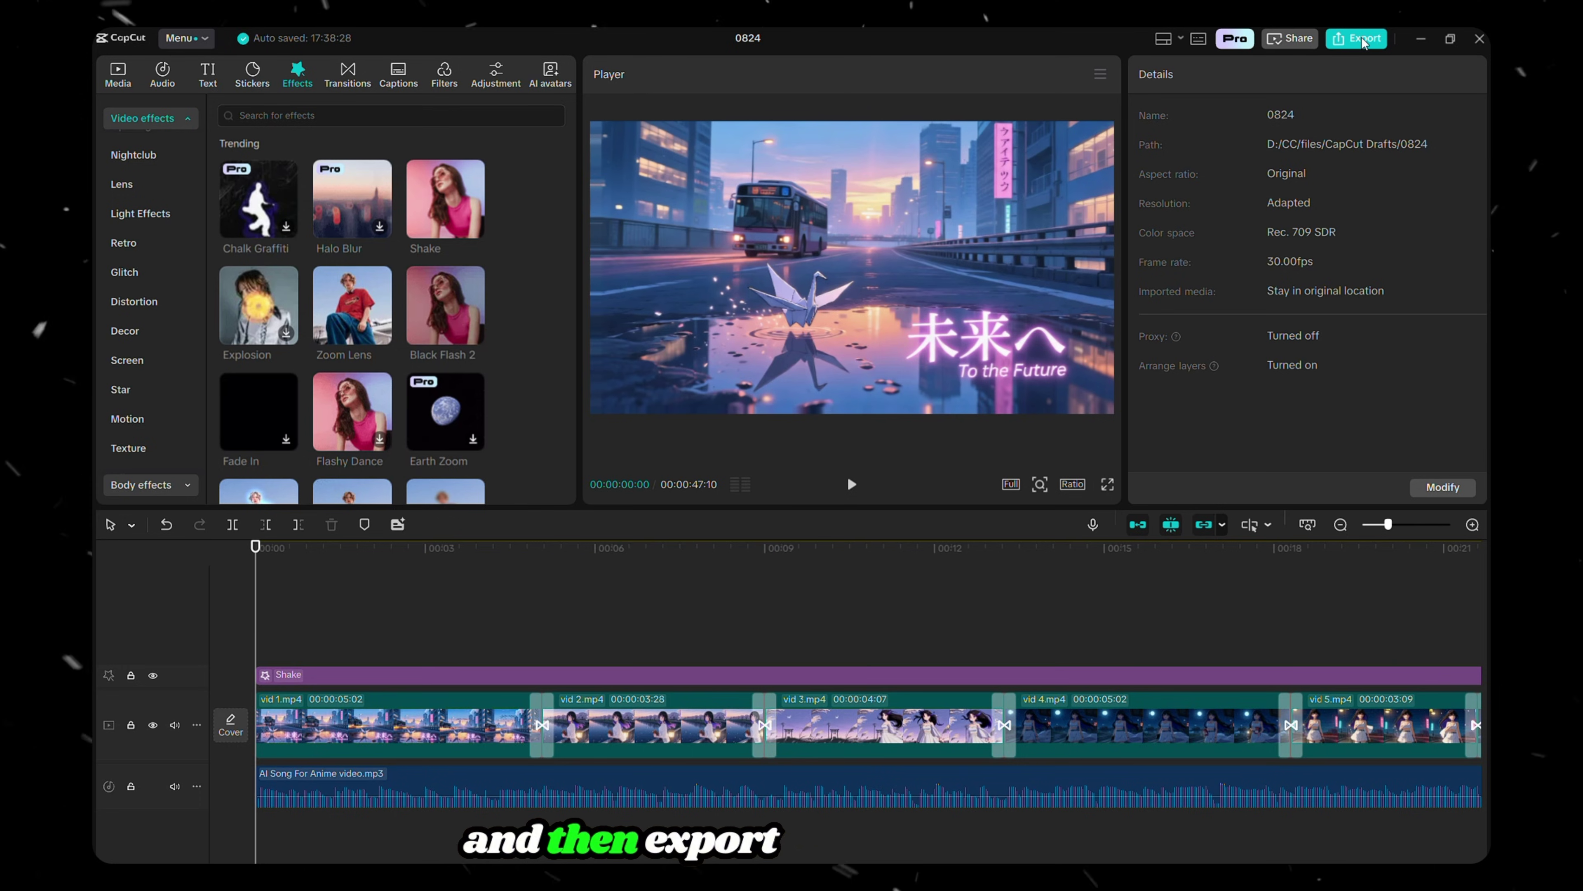
click(1357, 39)
click(999, 740)
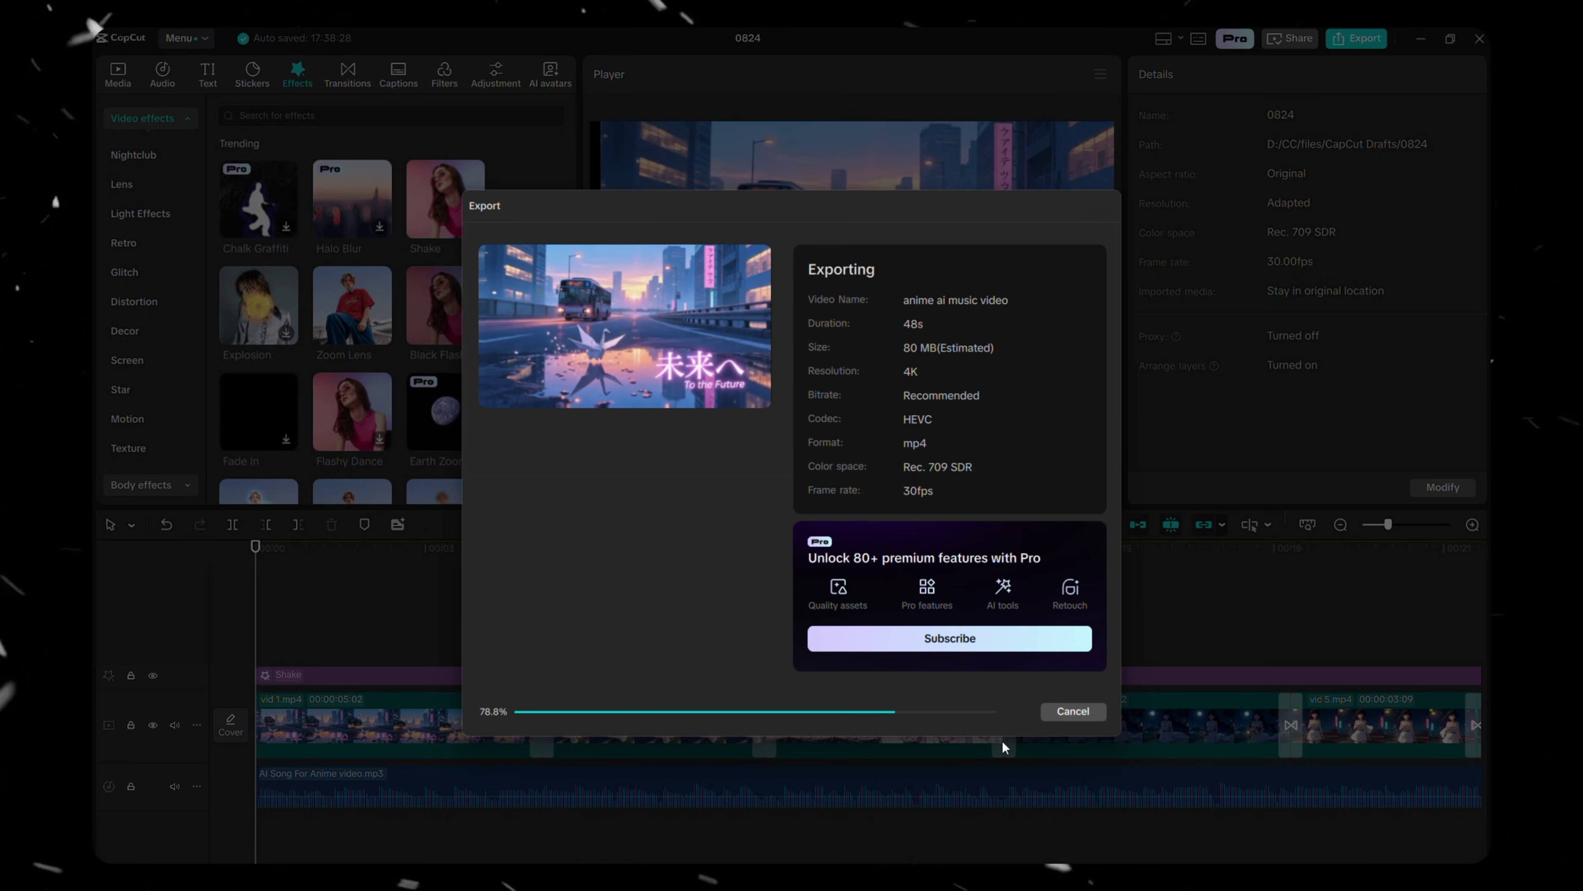